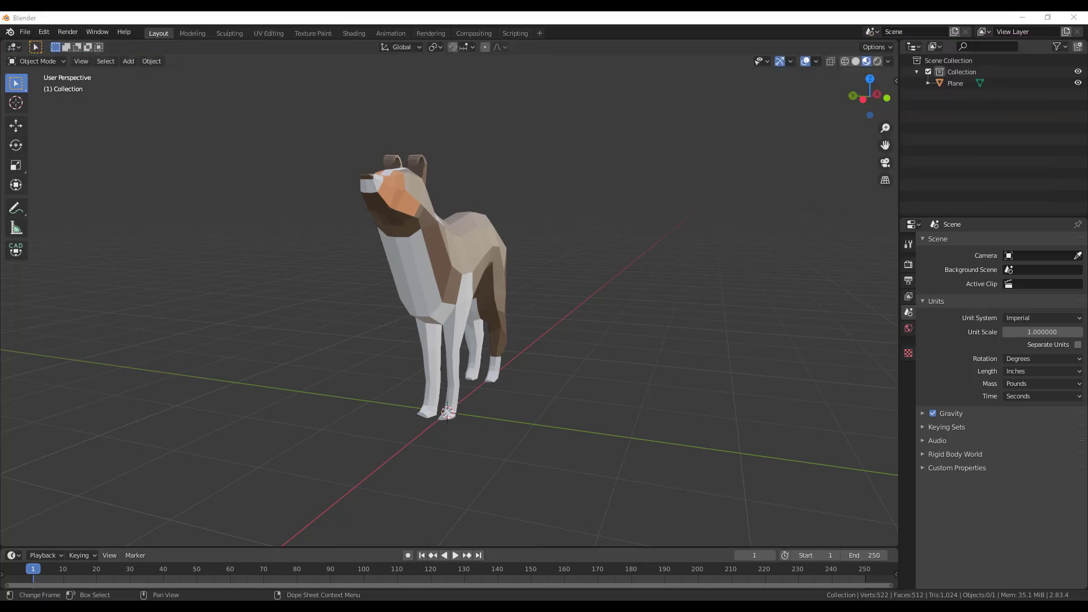
Add a plane mesh at the world origin, under the dog model
scroll(637, 368, "down", 3)
middle_click_drag(624, 346, 584, 371)
scroll(583, 370, "down", 5)
scroll(593, 358, "up", 4)
scroll(449, 333, "down", 3)
scroll(369, 345, "down", 1)
scroll(369, 345, "up", 1)
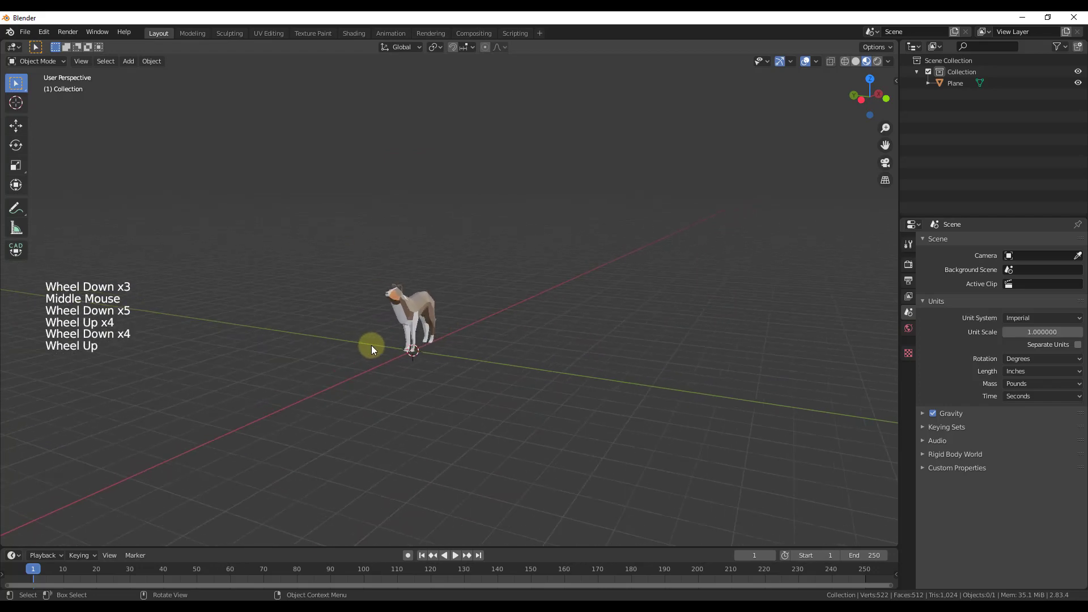
key("shift+a")
mouse_move(426, 344)
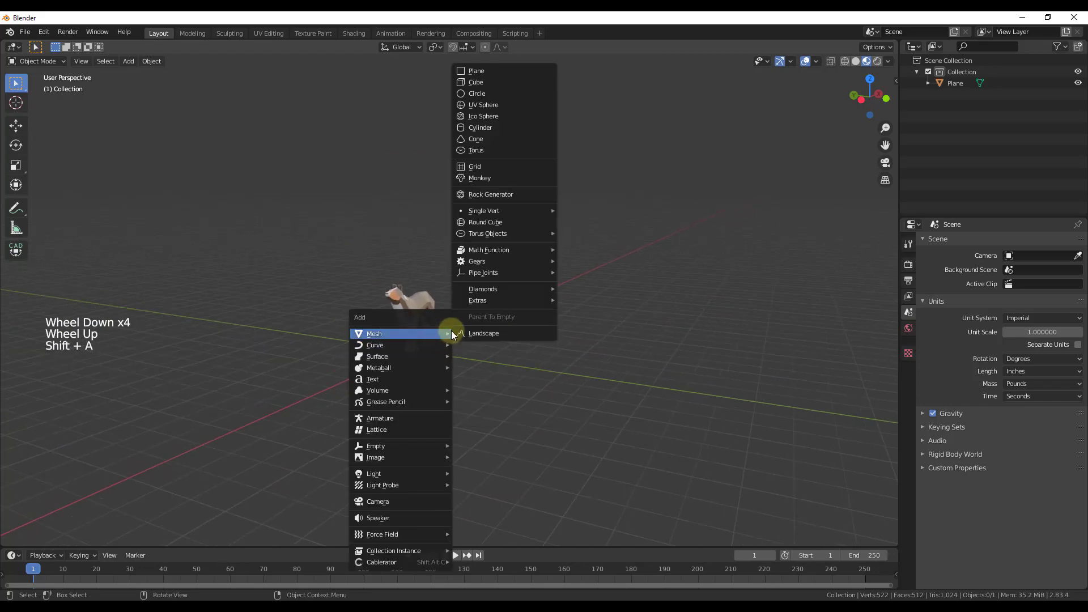
left_click(488, 68)
scroll(437, 355, "down", 11)
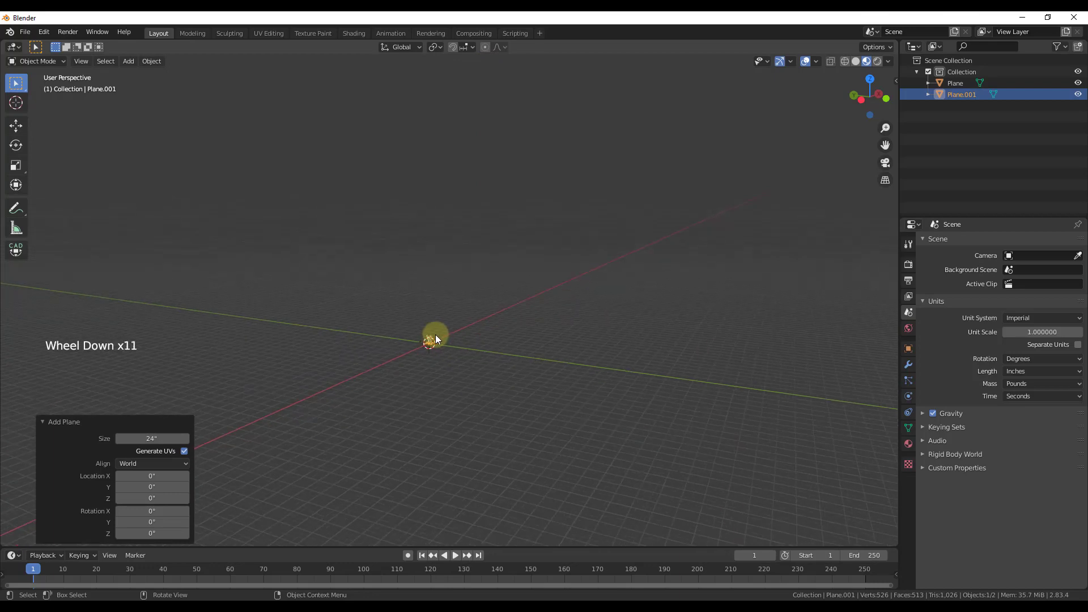
Scale the new plane up by about 35.4 as a large ground and apply its rotation and scale
key("s")
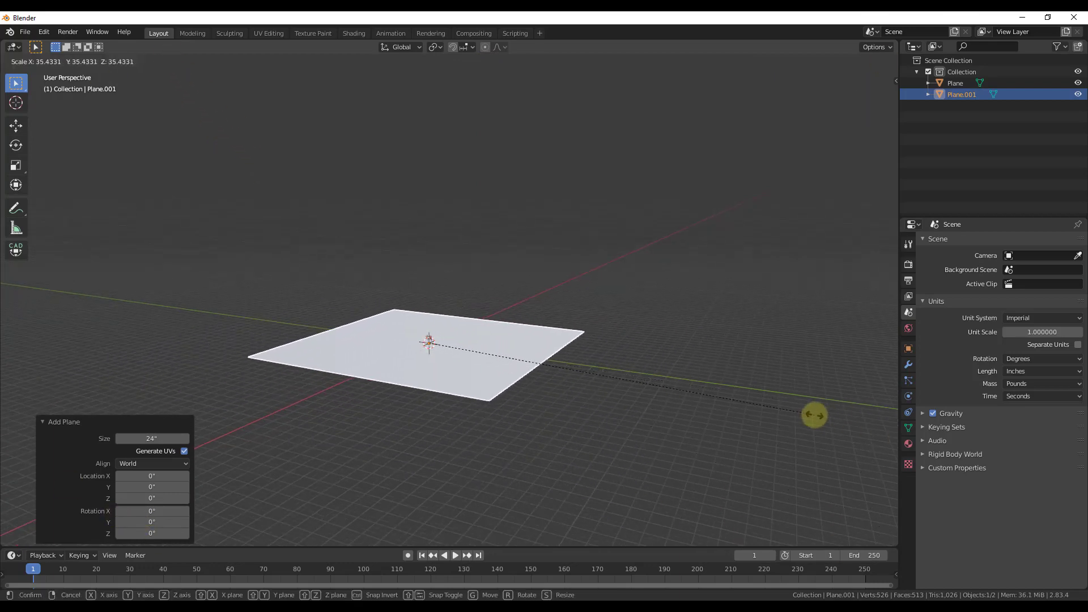
left_click(814, 414)
scroll(318, 245, "up", 4)
left_click(152, 60)
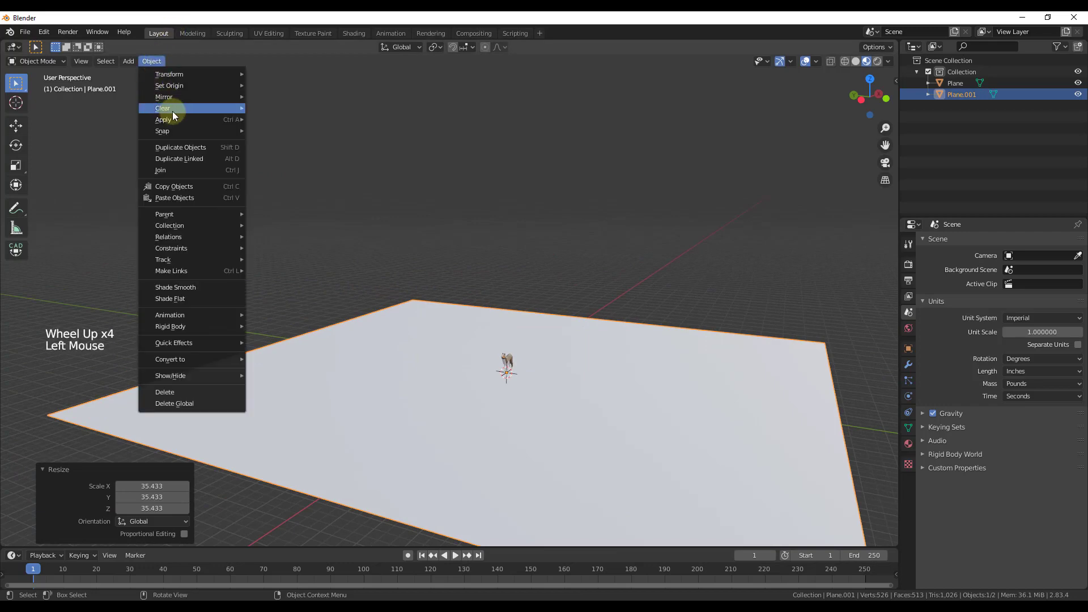
mouse_move(171, 117)
left_click(311, 164)
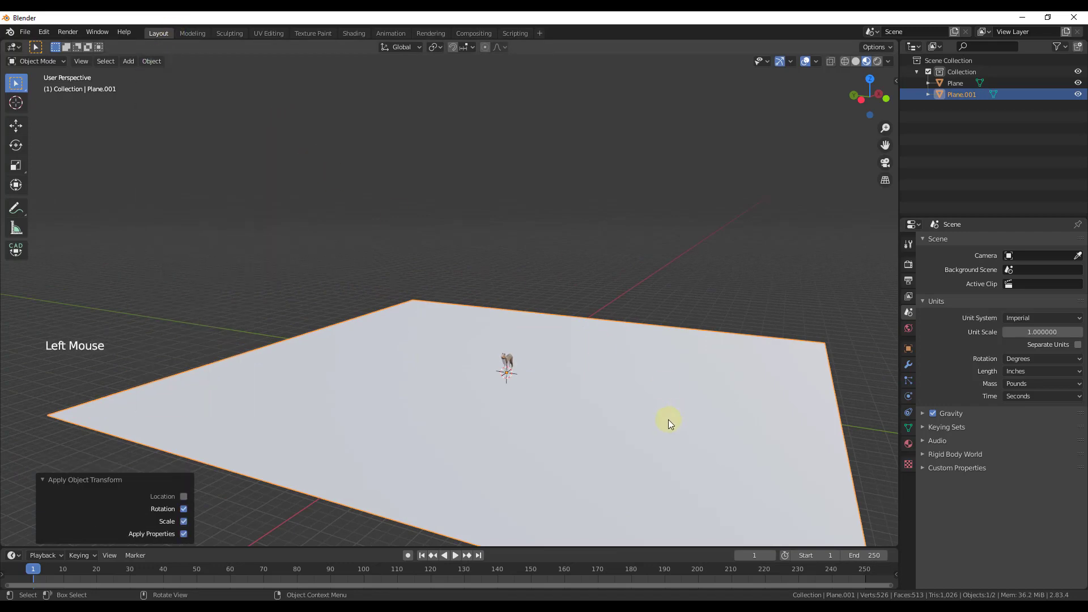
Delete the dog model standing on the ground plane
scroll(458, 376, "up", 8)
left_click(447, 295)
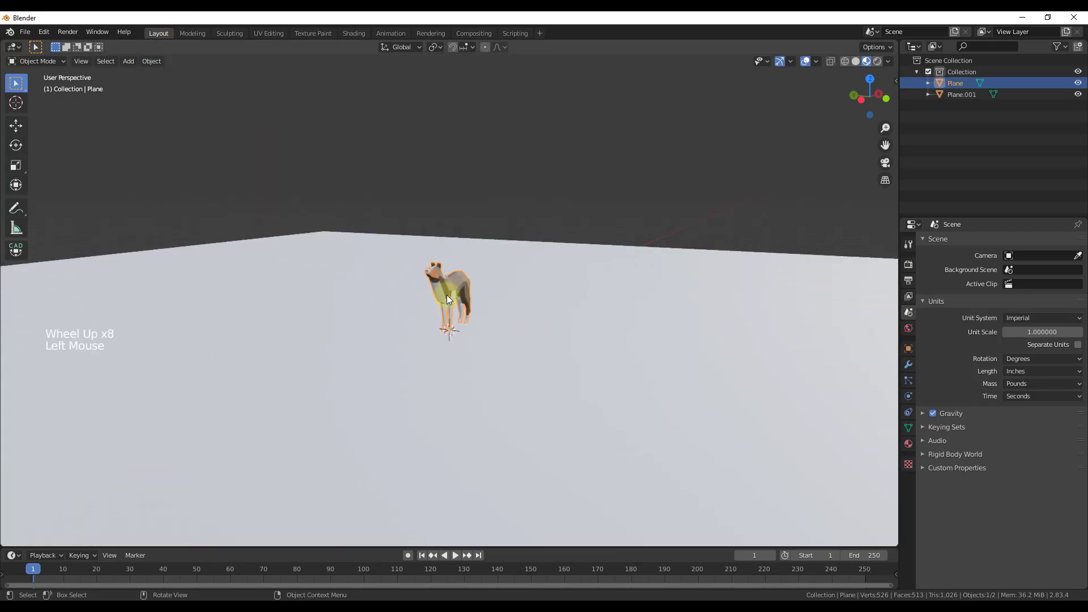
key("Delete")
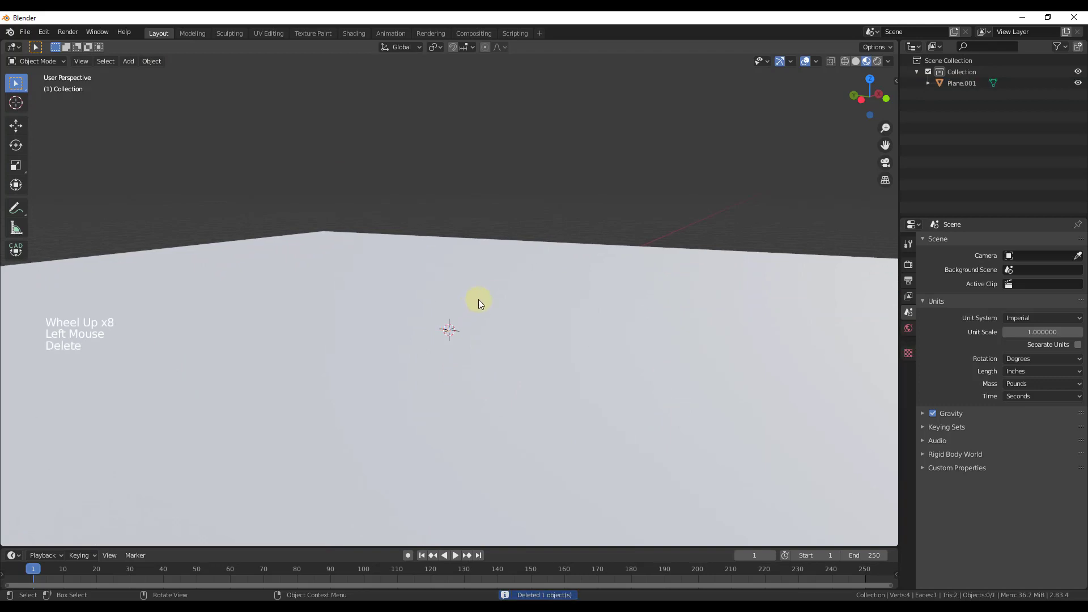
Add a cube at the world origin with a size of 2 inches
middle_click_drag(473, 304, 479, 308)
scroll(439, 315, "up", 3)
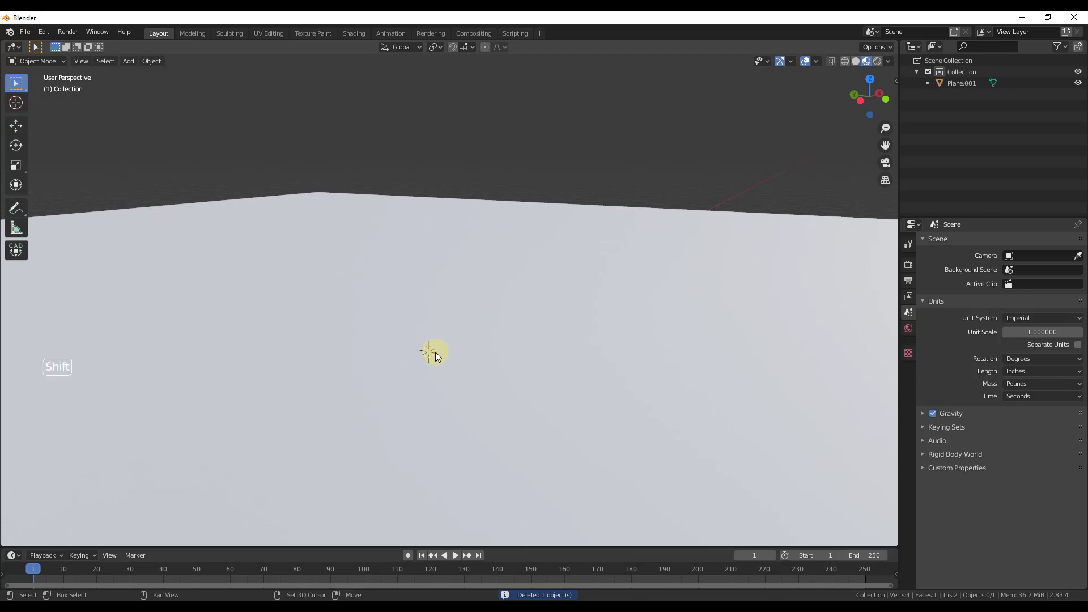
key("shift+a")
mouse_move(434, 352)
left_click(503, 101)
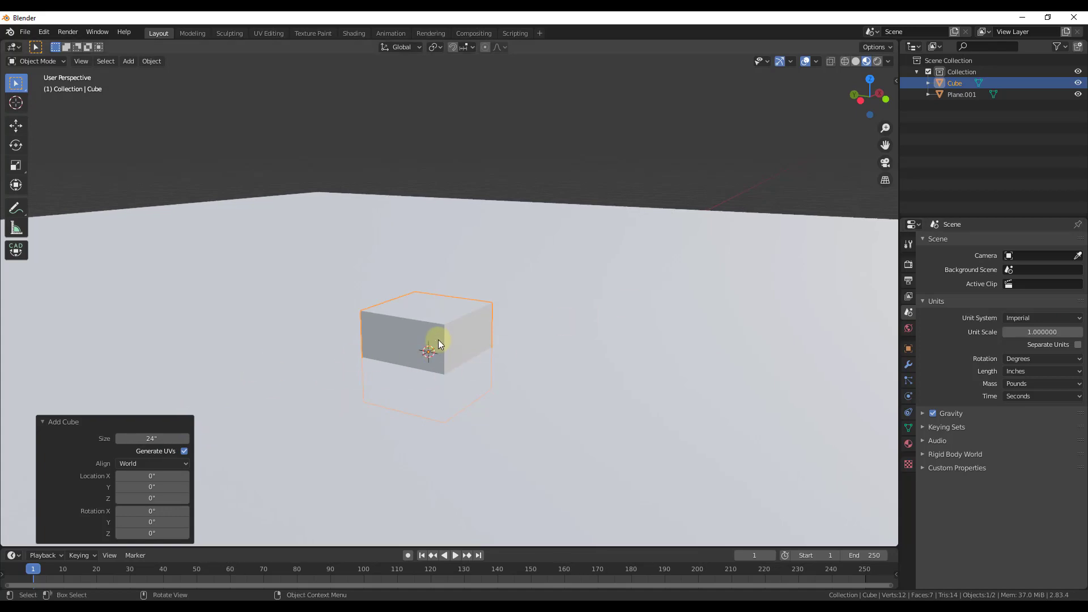
scroll(439, 343, "down", 2)
scroll(420, 342, "up", 2)
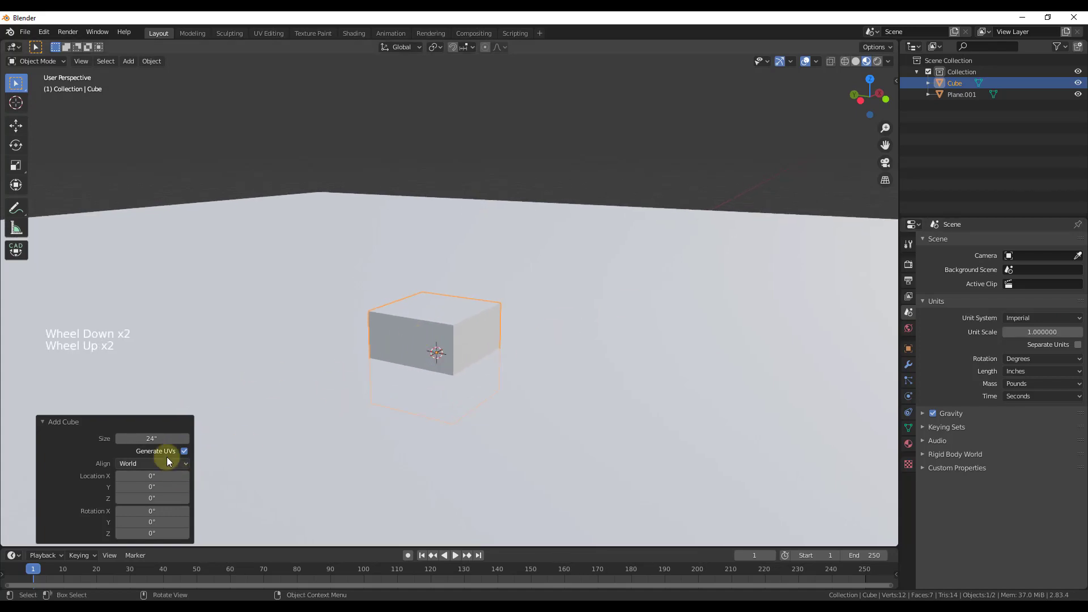
left_click(165, 438)
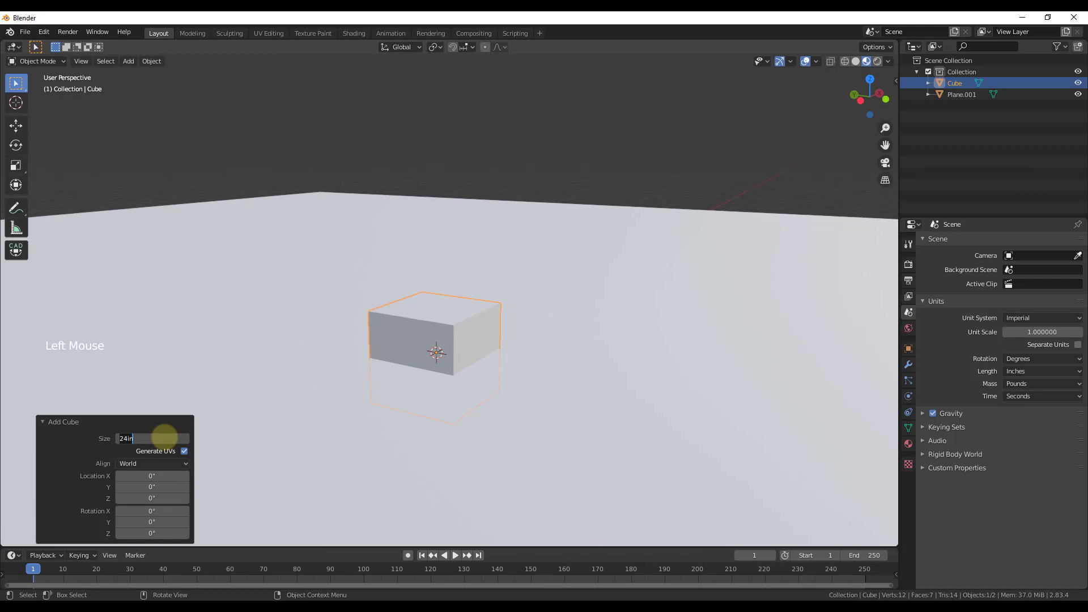
type("2")
key("Return")
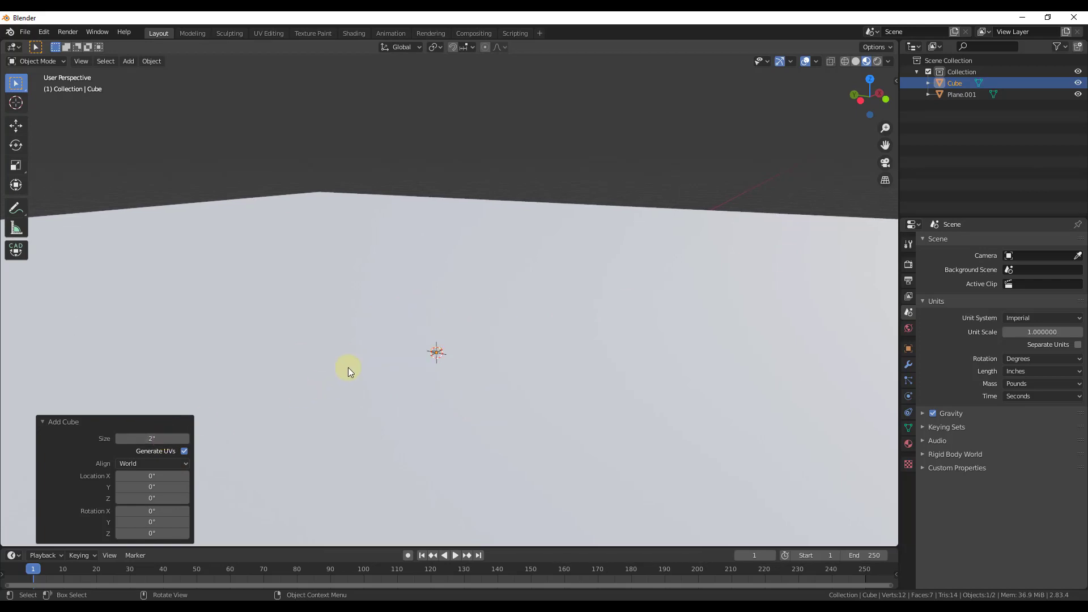
Raise the cube about 1.27 inches along Z and thin it along X with a scale of about -0.46
scroll(317, 385, "up", 8)
scroll(381, 368, "up", 5)
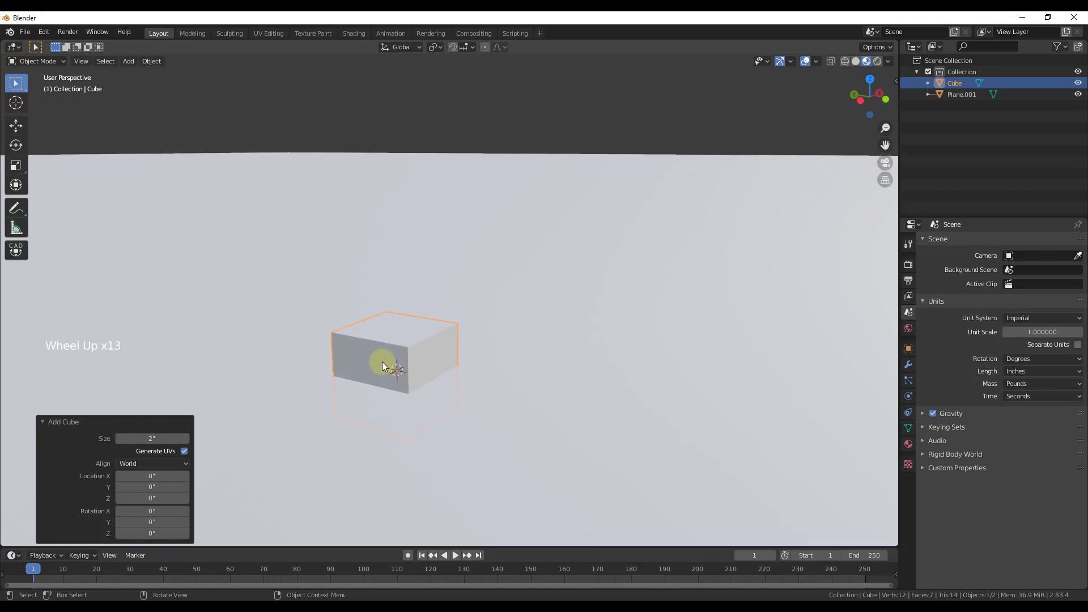
key("g")
key("z")
left_click(406, 308)
key("s")
key("x")
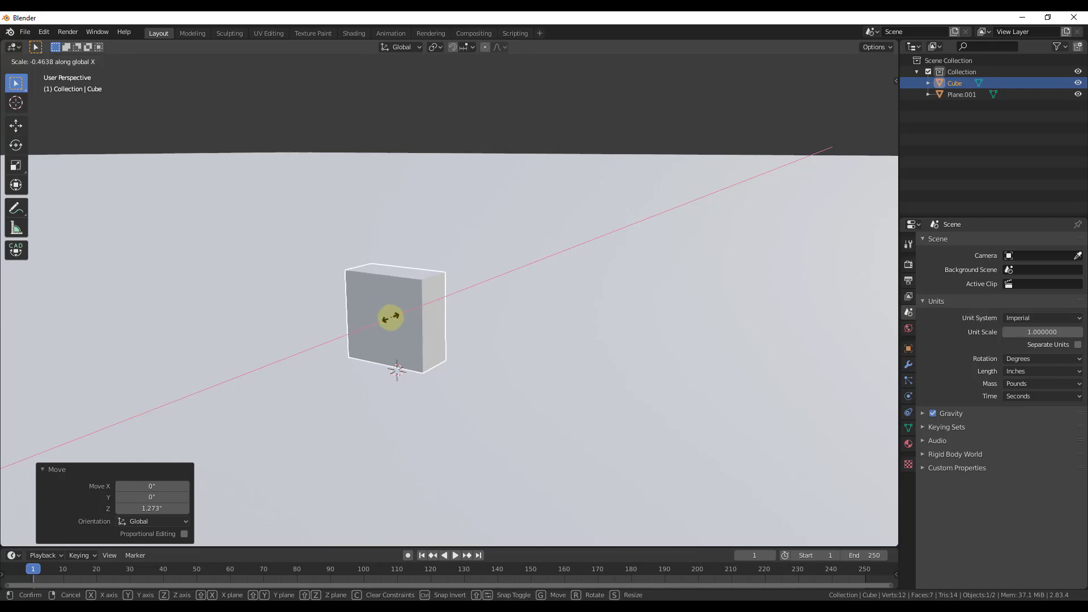
left_click(418, 324)
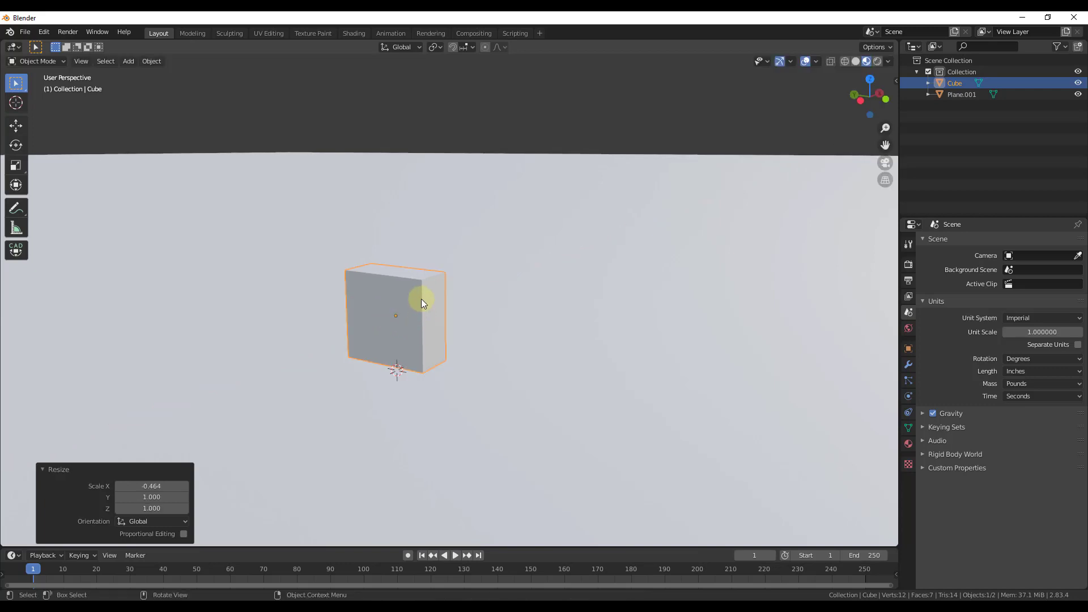
Stretch the block along Z by a factor of about 2.9 into a tall slab
scroll(441, 307, "down", 3)
middle_click_drag(441, 307, 417, 326)
scroll(416, 327, "down", 3)
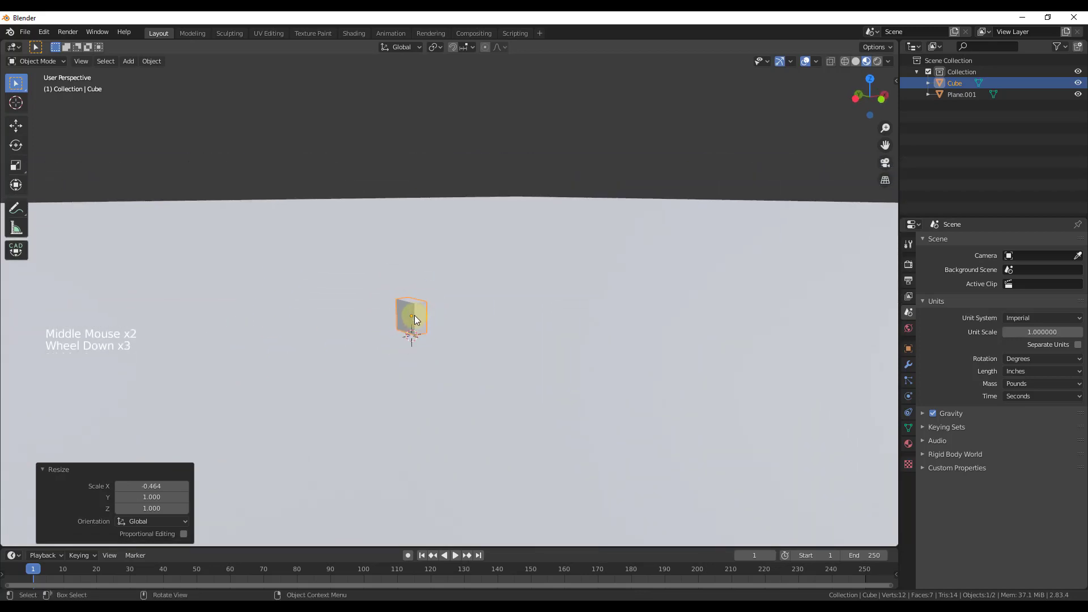
key("s")
key("z")
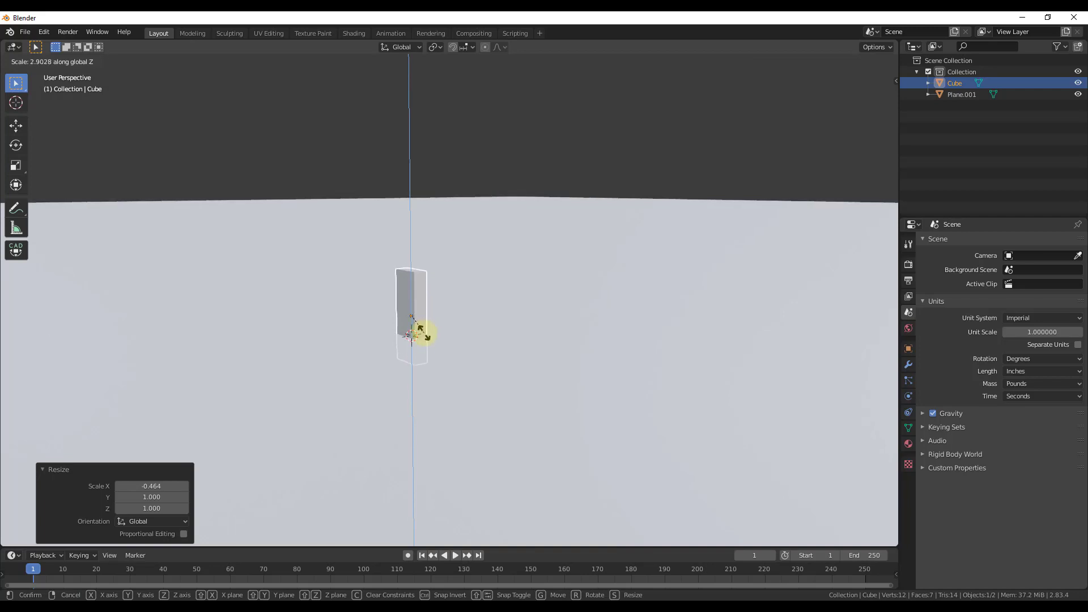
left_click(422, 333)
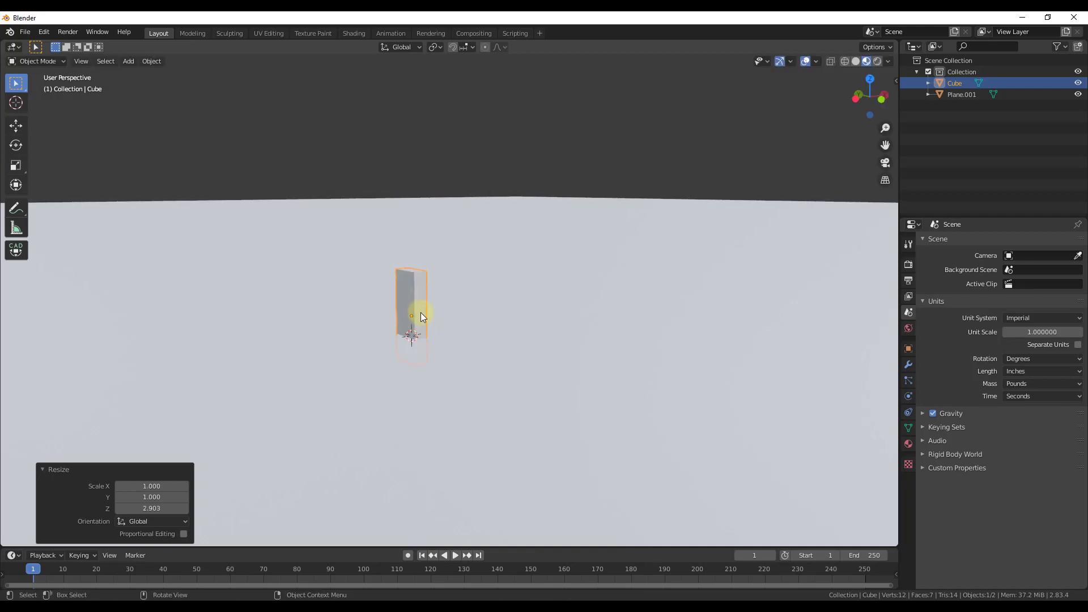
Raise the slab about 3.6 inches above the ground plane and drop it onto the surface with Drop It
key("g")
key("z")
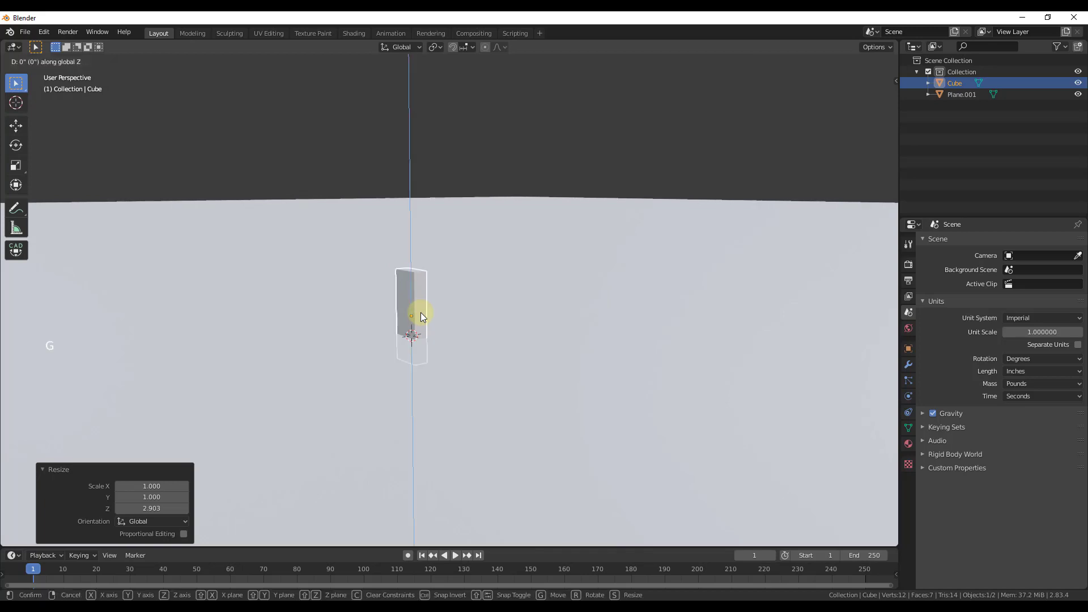
left_click(418, 255)
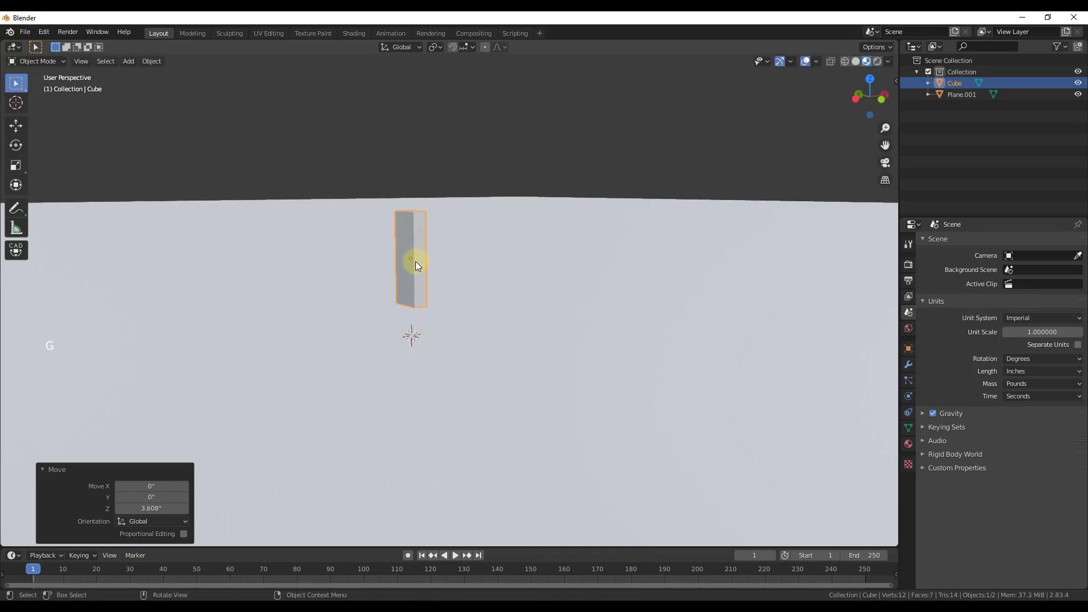
right_click(417, 261)
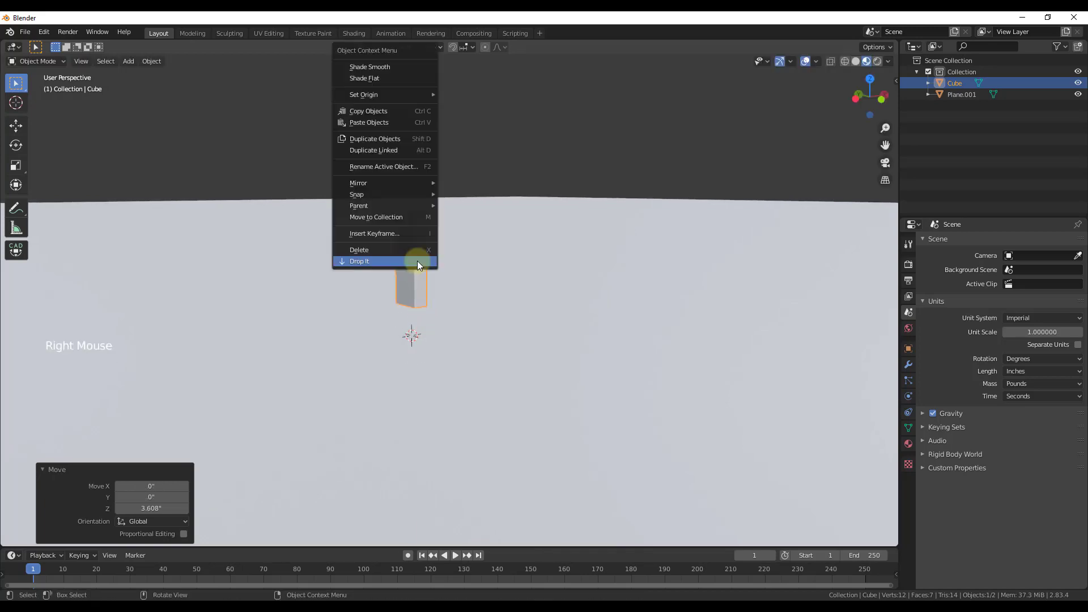
left_click(361, 263)
Enable rigid body physics on the ground plane and set its type to Passive
scroll(412, 336, "up", 1)
scroll(420, 231, "up", 3)
scroll(419, 231, "down", 2)
middle_click_drag(419, 231, 441, 319)
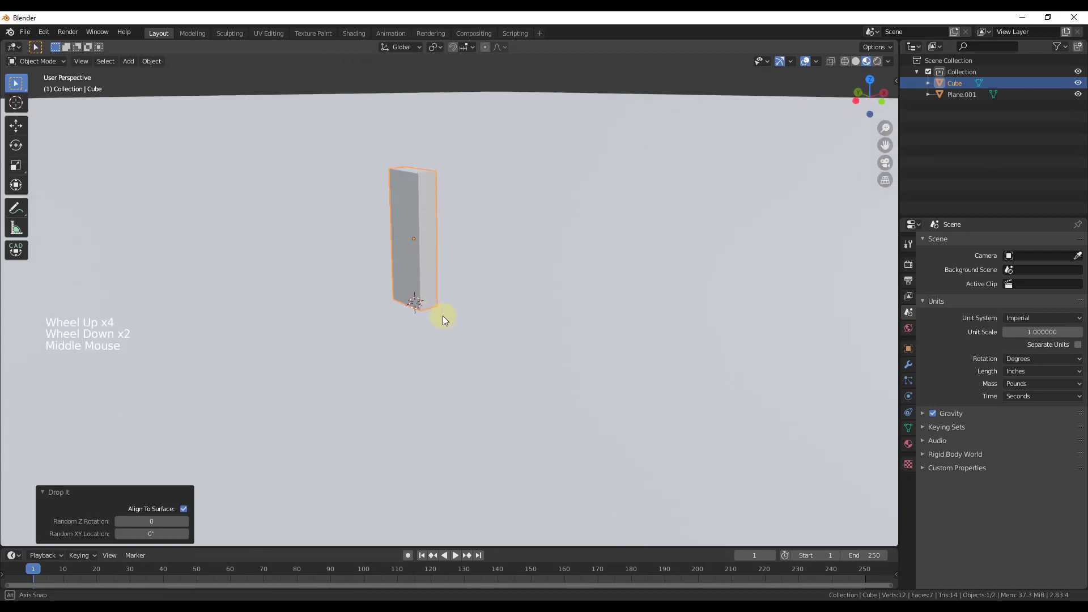
scroll(395, 268, "down", 2)
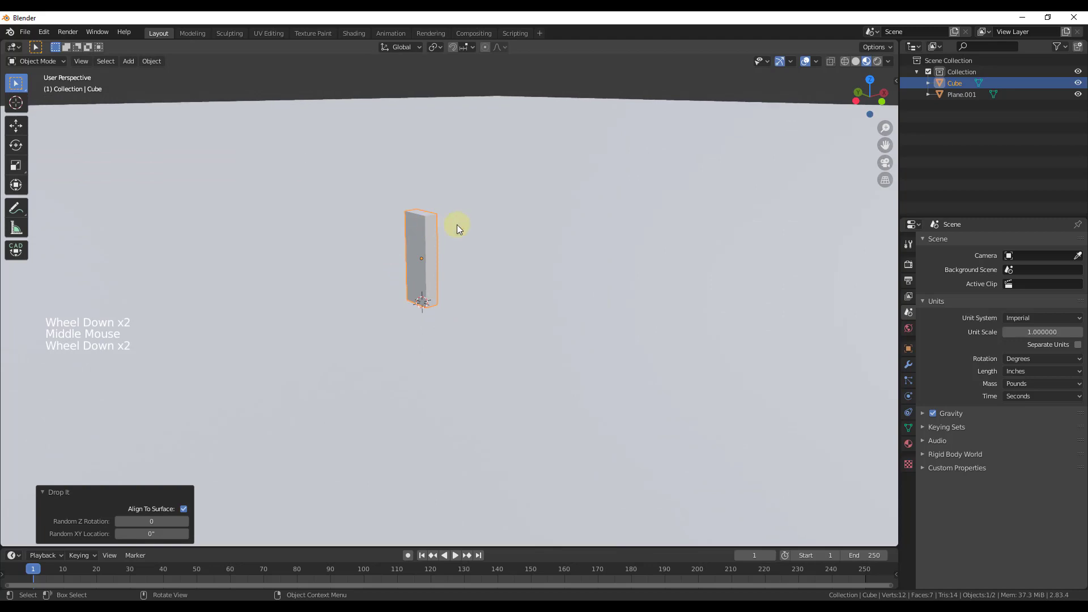
scroll(569, 203, "down", 2)
scroll(516, 134, "up", 2)
scroll(536, 220, "down", 4)
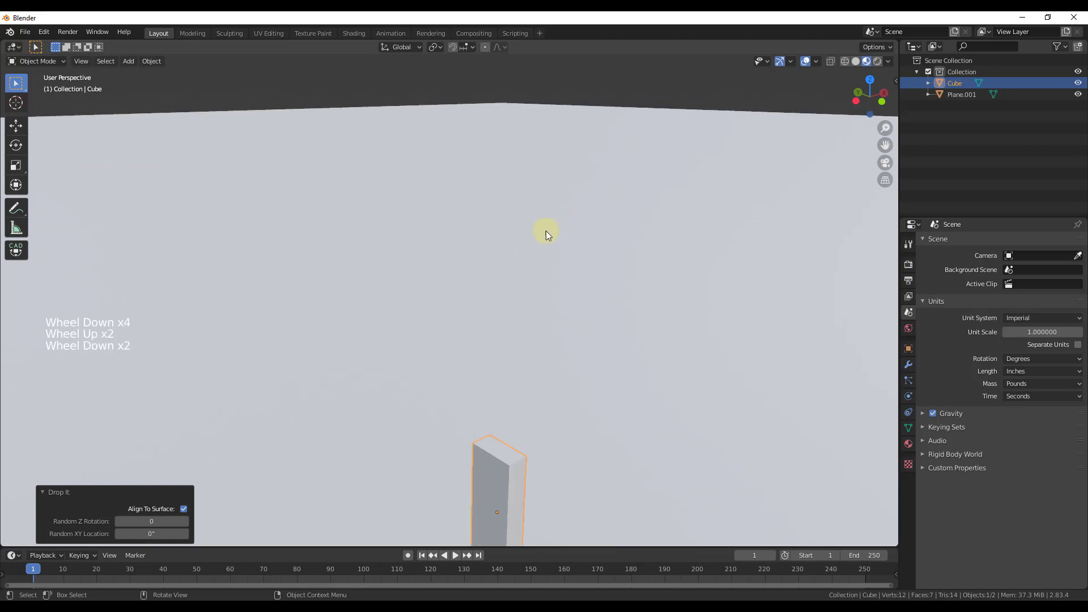
left_click(672, 324)
scroll(581, 221, "down", 2)
scroll(582, 221, "up", 1)
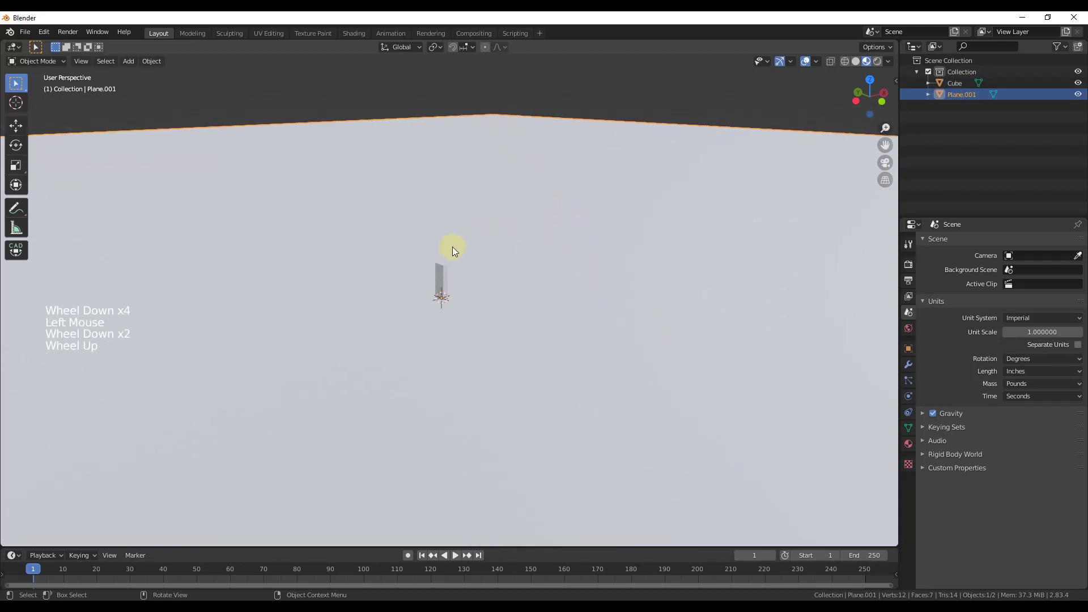
left_click(909, 398)
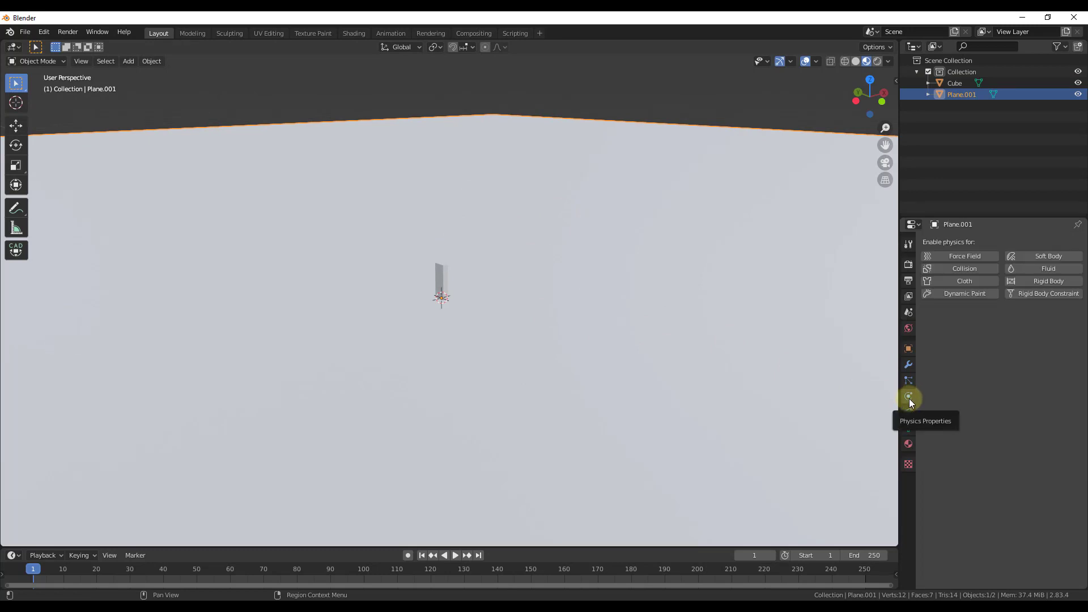
left_click(1048, 281)
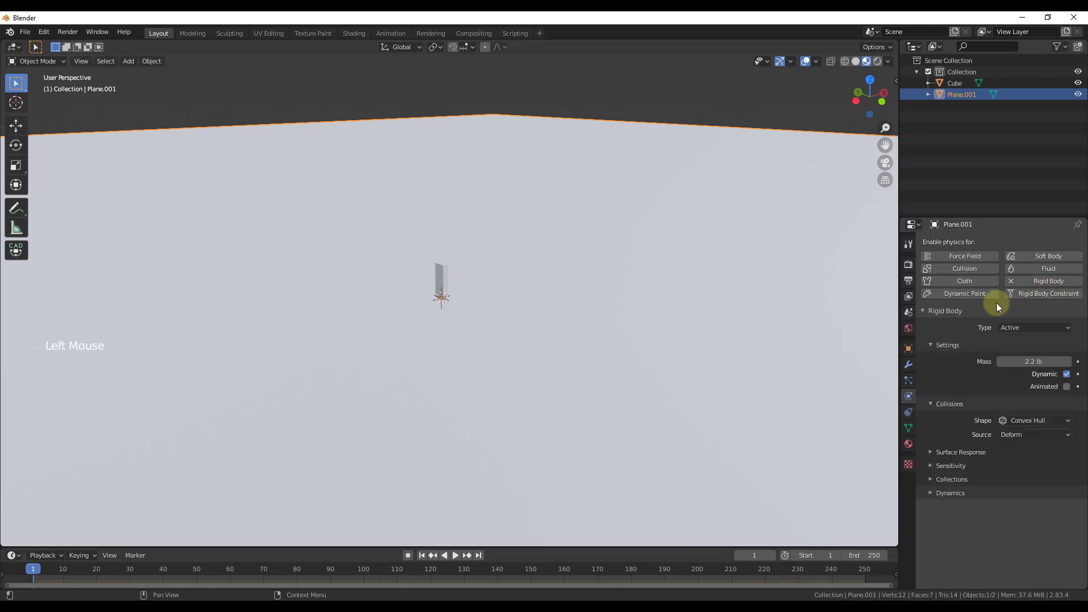
left_click(1021, 328)
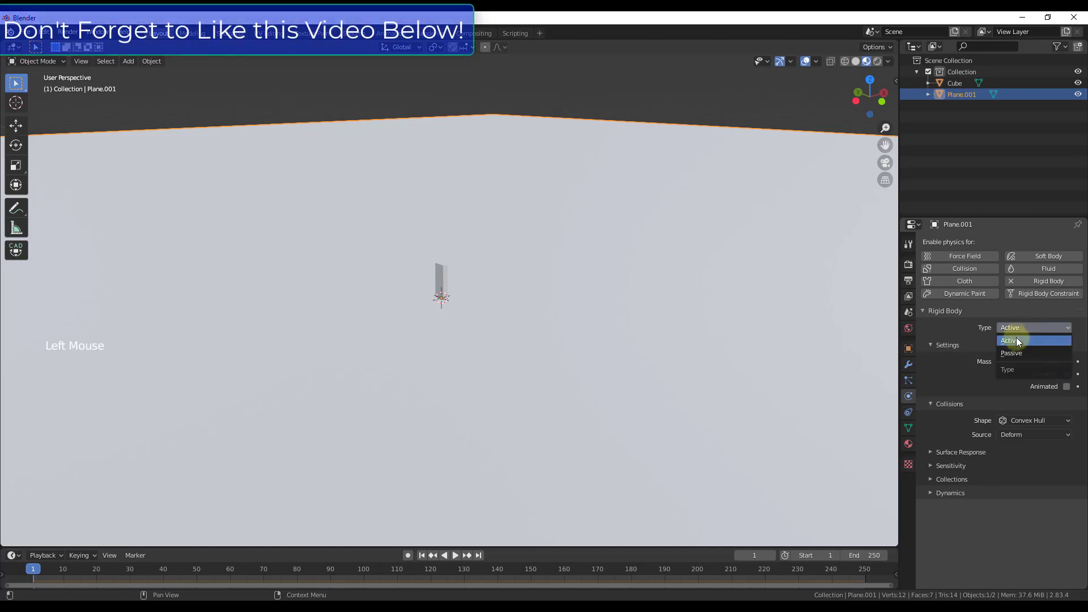
left_click(1018, 352)
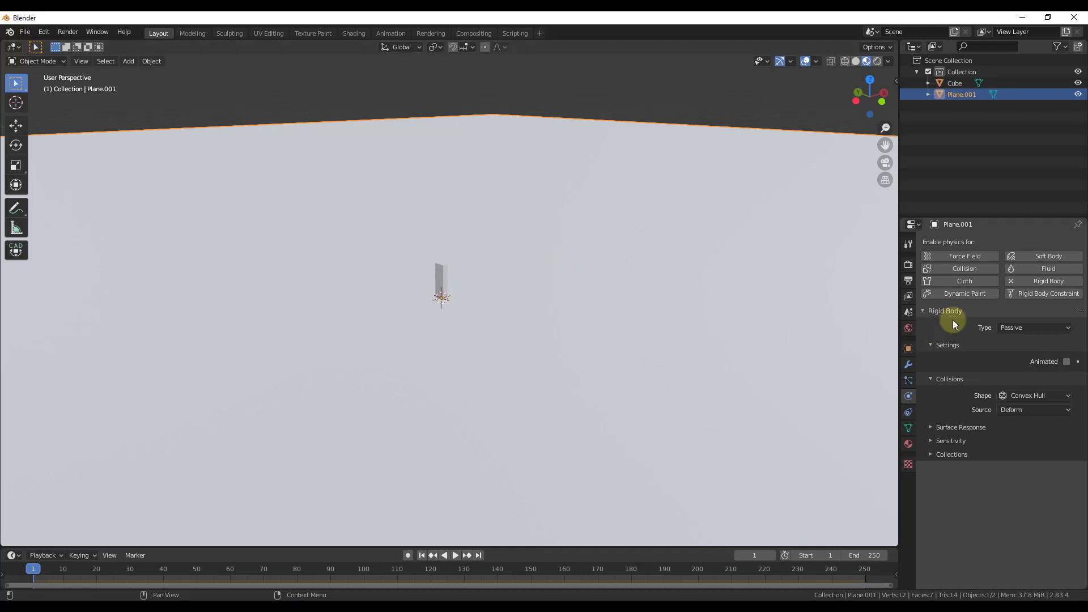
Enable active rigid body physics on the tall slab and set its mass to 0.01 lb
scroll(438, 274, "up", 1)
scroll(439, 277, "up", 2)
left_click(444, 283)
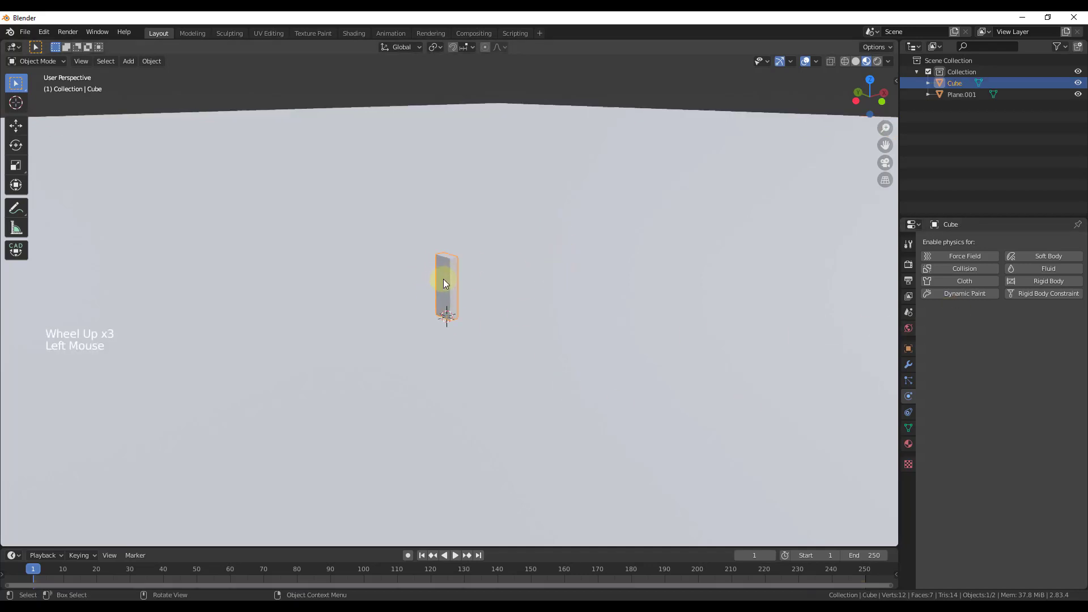
left_click(1024, 281)
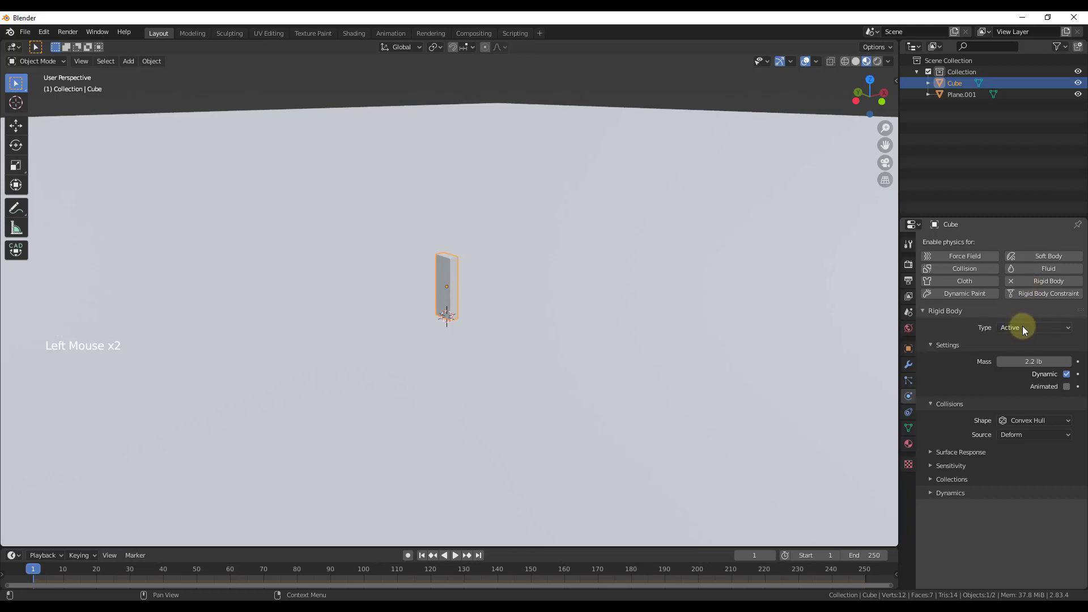
left_click(1049, 361)
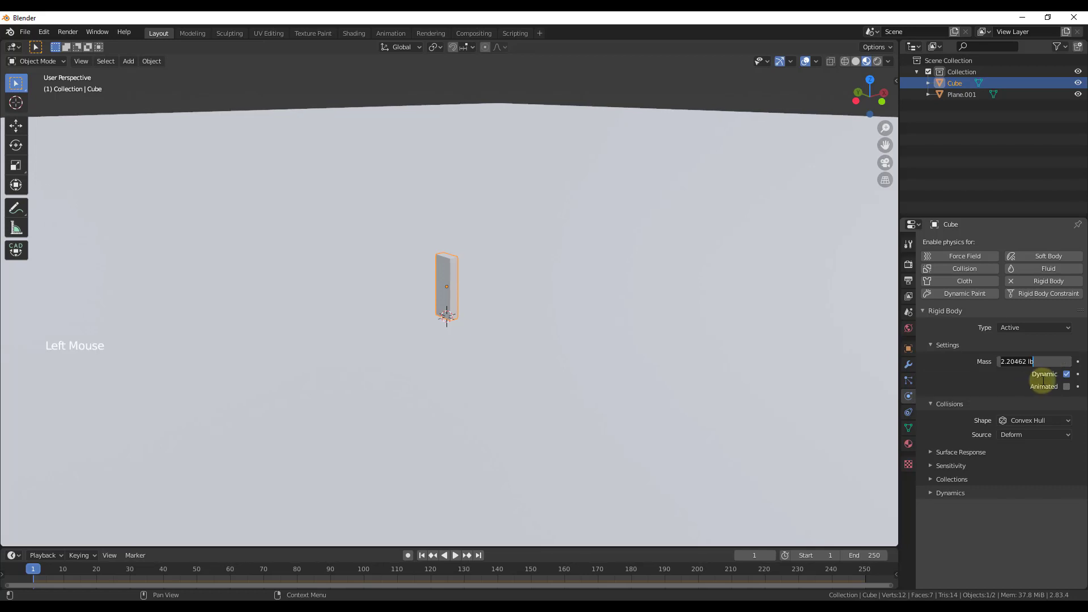
type(".0")
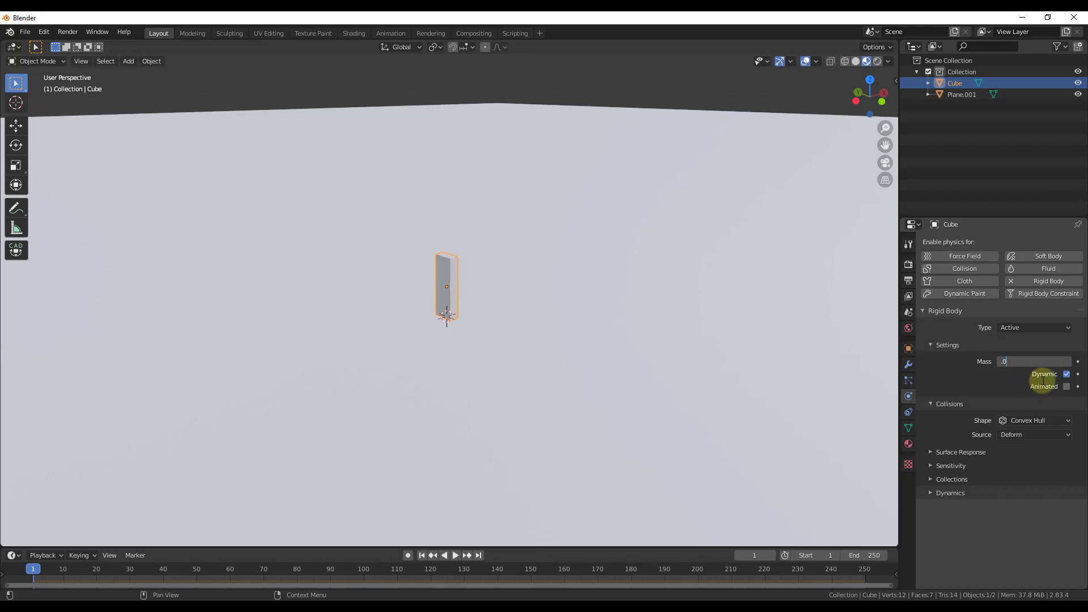
type("1")
key("Return")
scroll(566, 240, "down", 2)
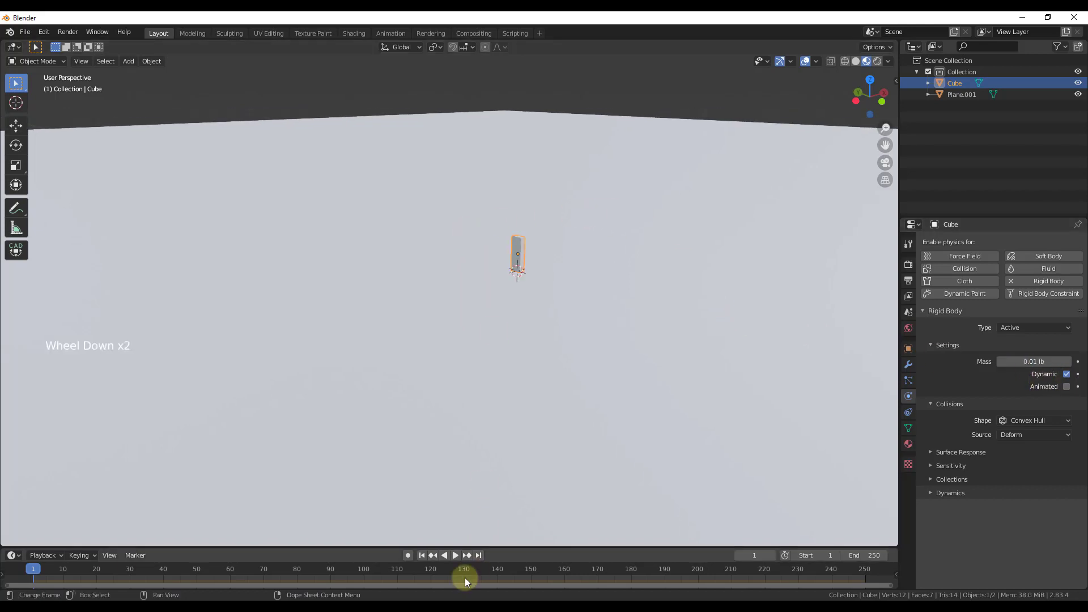
Play the physics simulation of the standing slab, stop it and return to frame 1
left_click(455, 555)
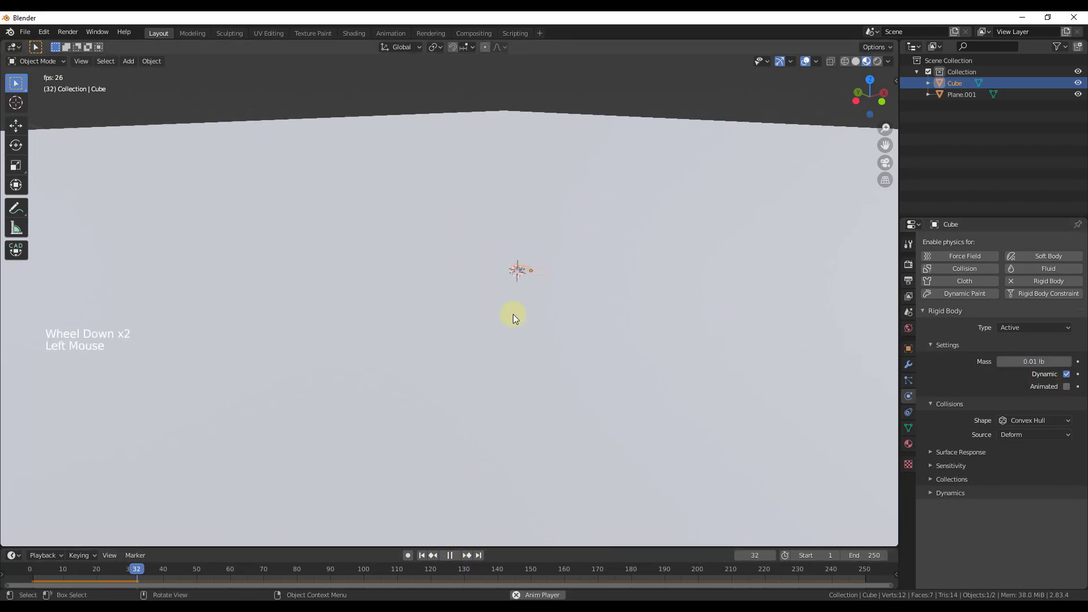
left_click(449, 555)
left_click(421, 555)
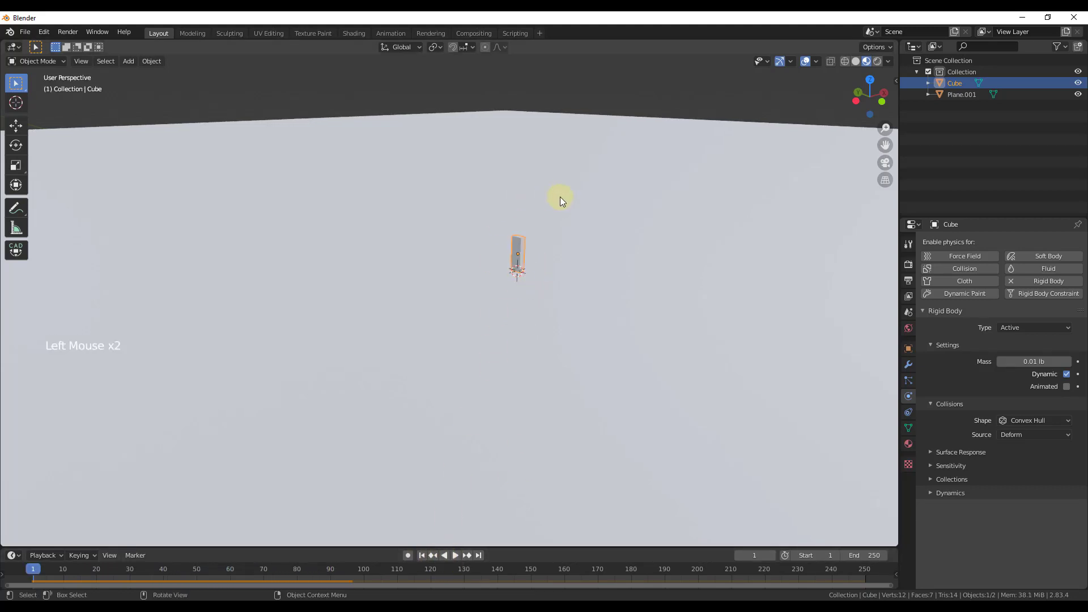
Enable Deactivation in the slab's rigid body dynamics and turn on Start Deactivated
scroll(542, 203, "up", 4)
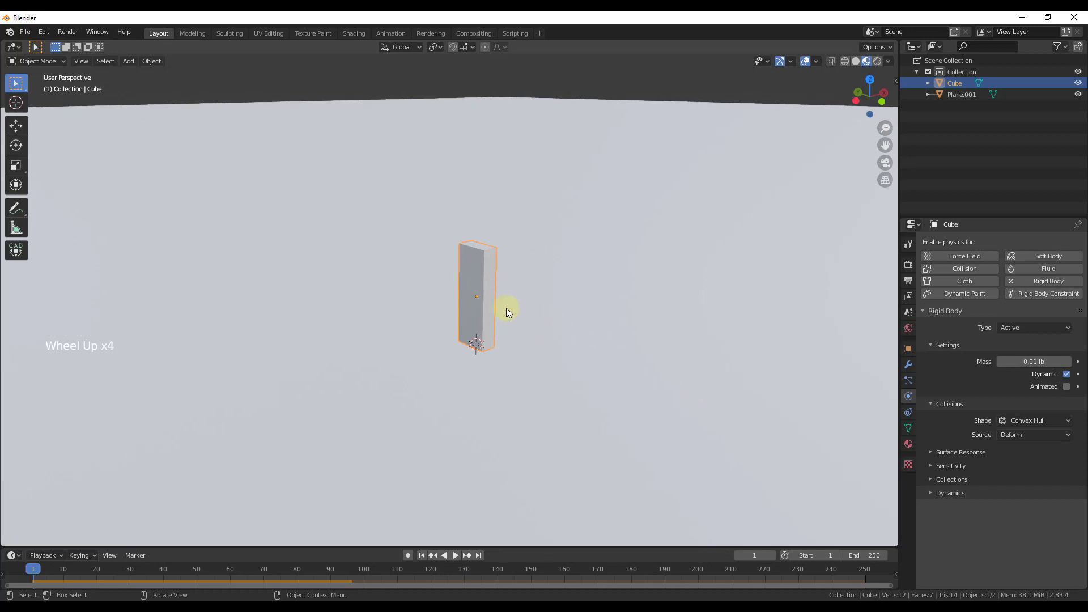
left_click(932, 492)
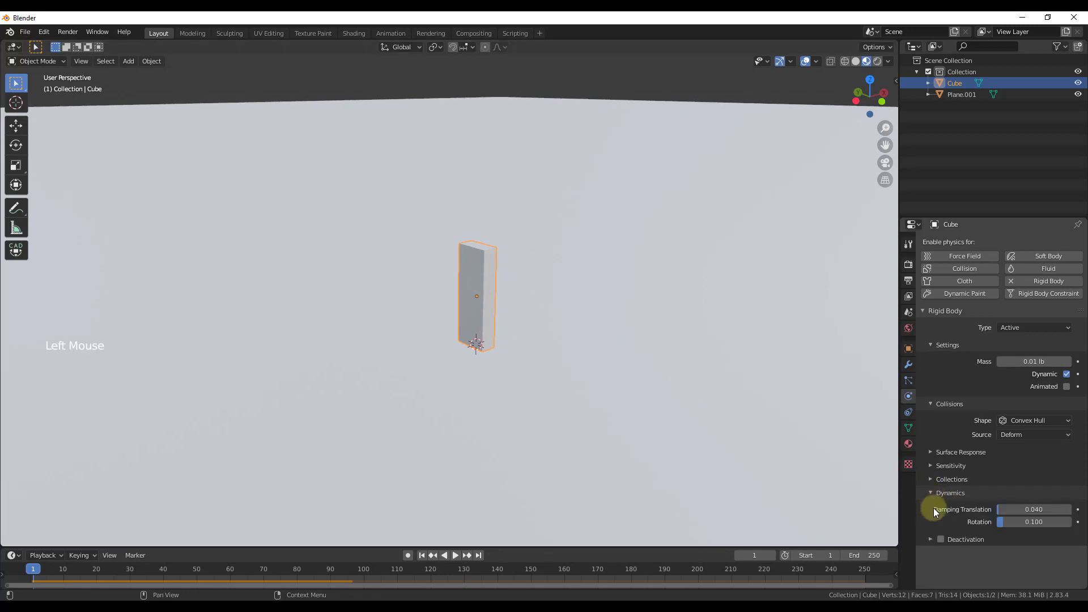
left_click(940, 540)
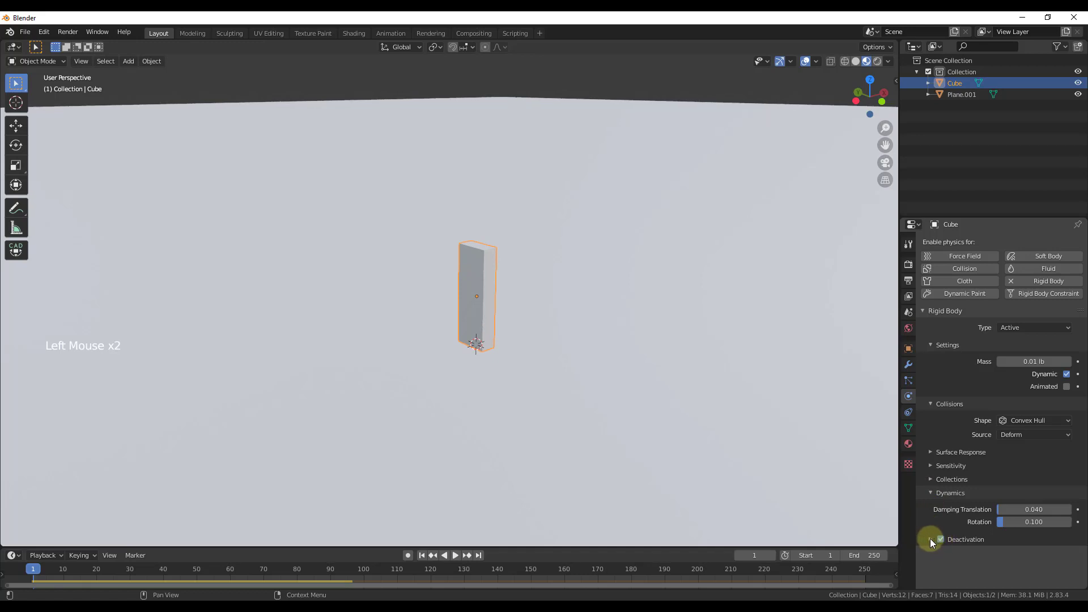
left_click(930, 538)
scroll(1038, 538, "down", 1)
left_click(1067, 555)
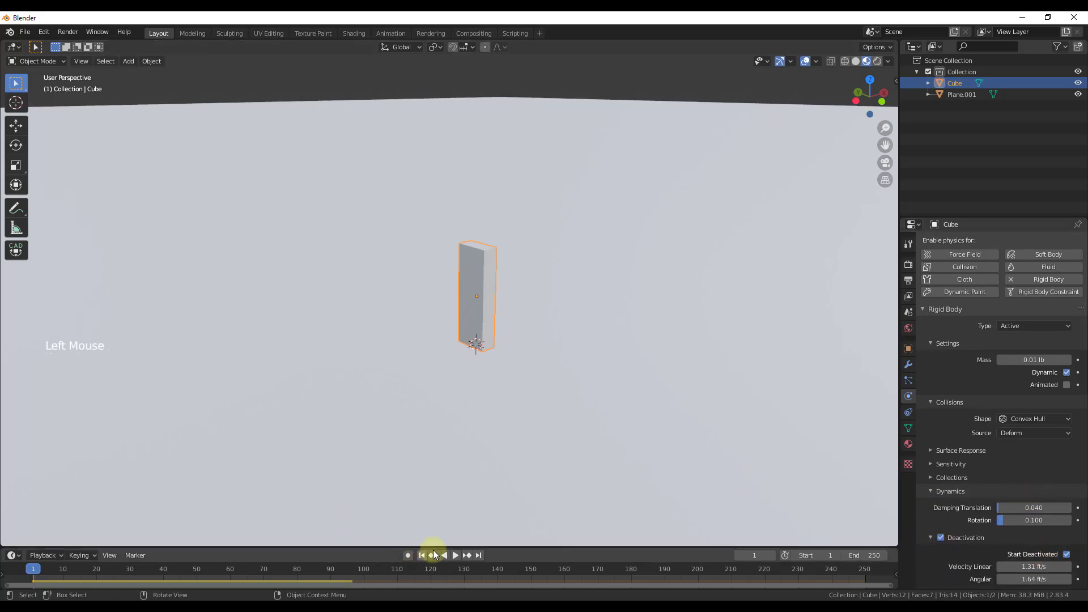
Replay the simulation to check the slab with Start Deactivated enabled, then stop it and rewind to frame 1
left_click(421, 556)
left_click(455, 555)
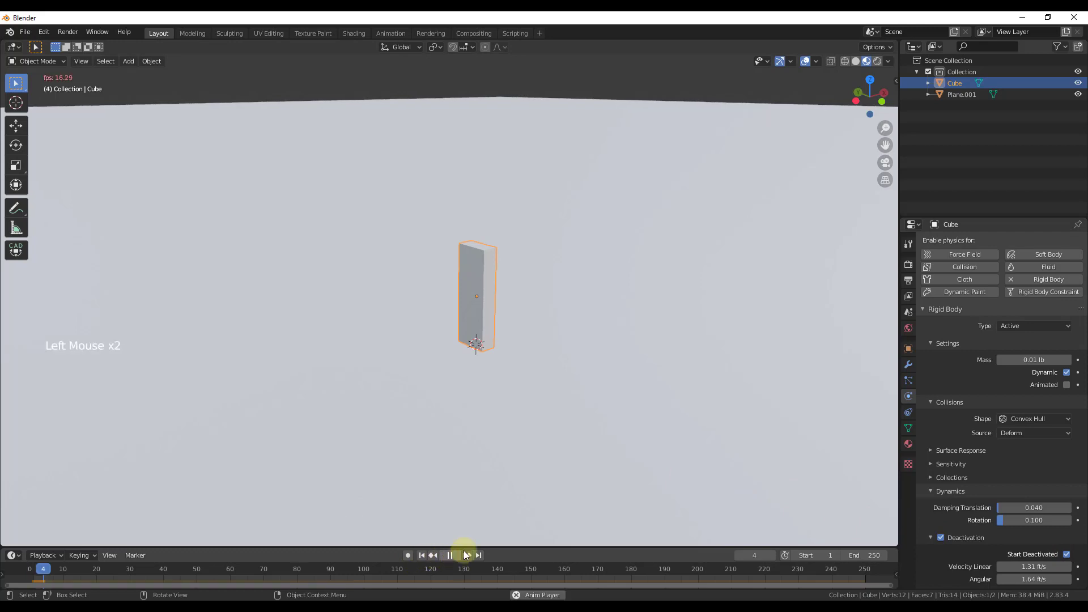
scroll(514, 250, "down", 4)
scroll(512, 259, "up", 1)
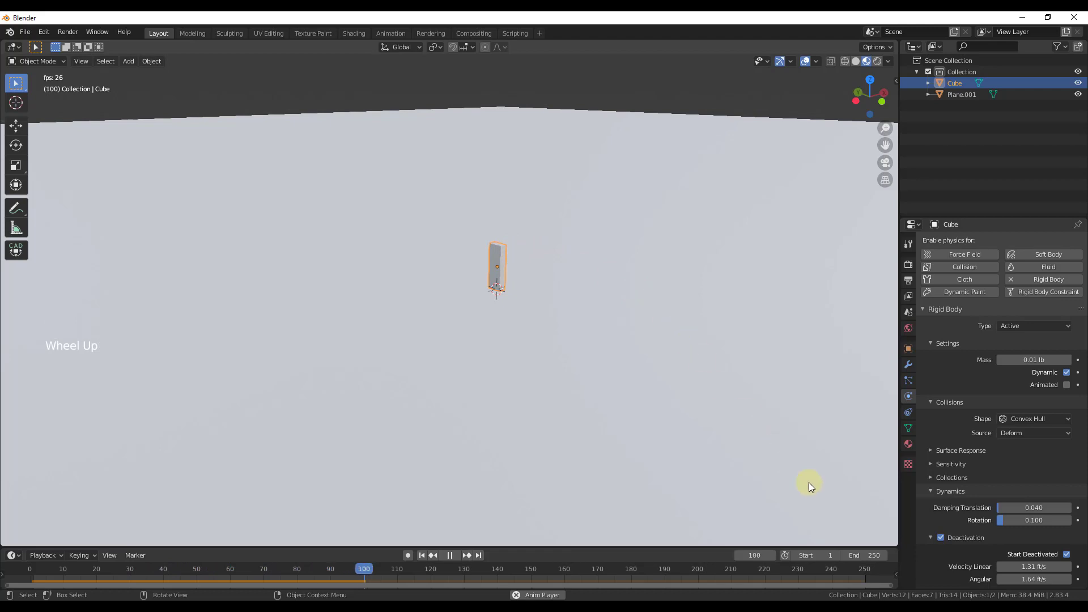
left_click(449, 555)
left_click(421, 556)
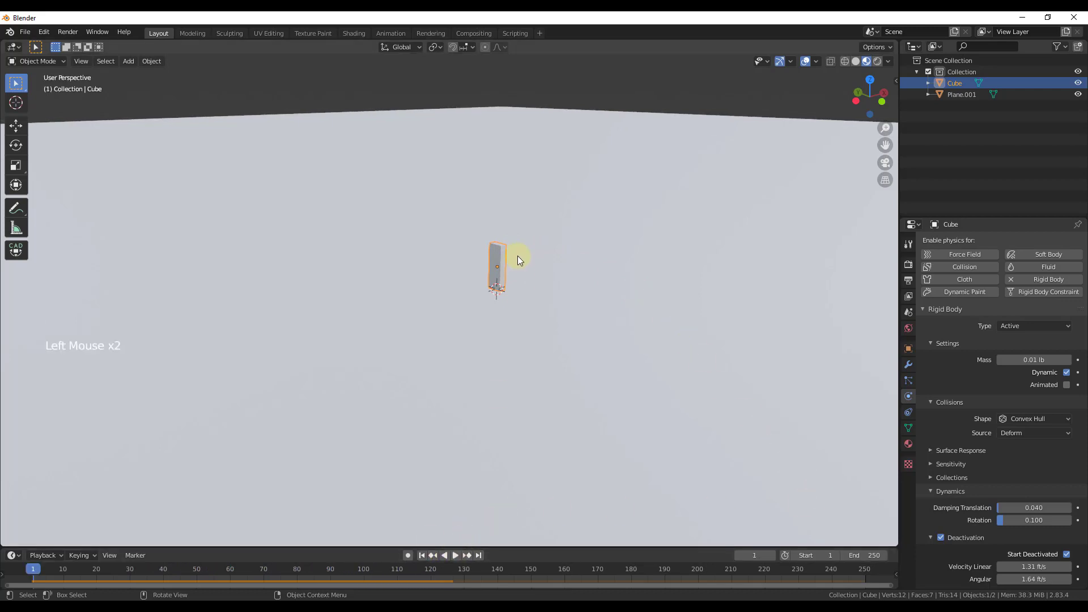
scroll(516, 258, "up", 3)
scroll(503, 265, "up", 1)
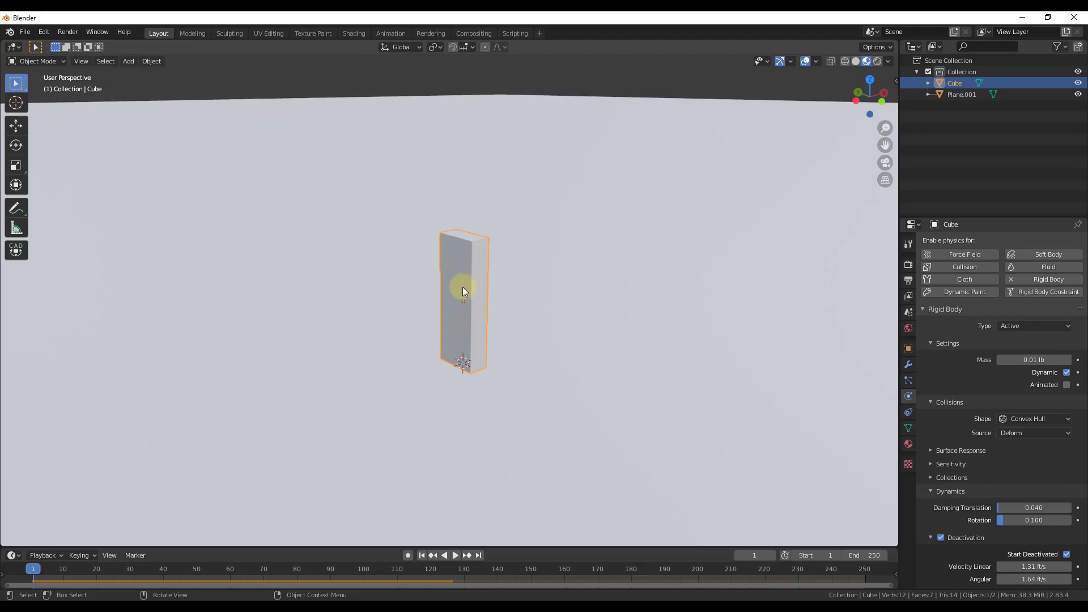
left_click(908, 365)
left_click(968, 241)
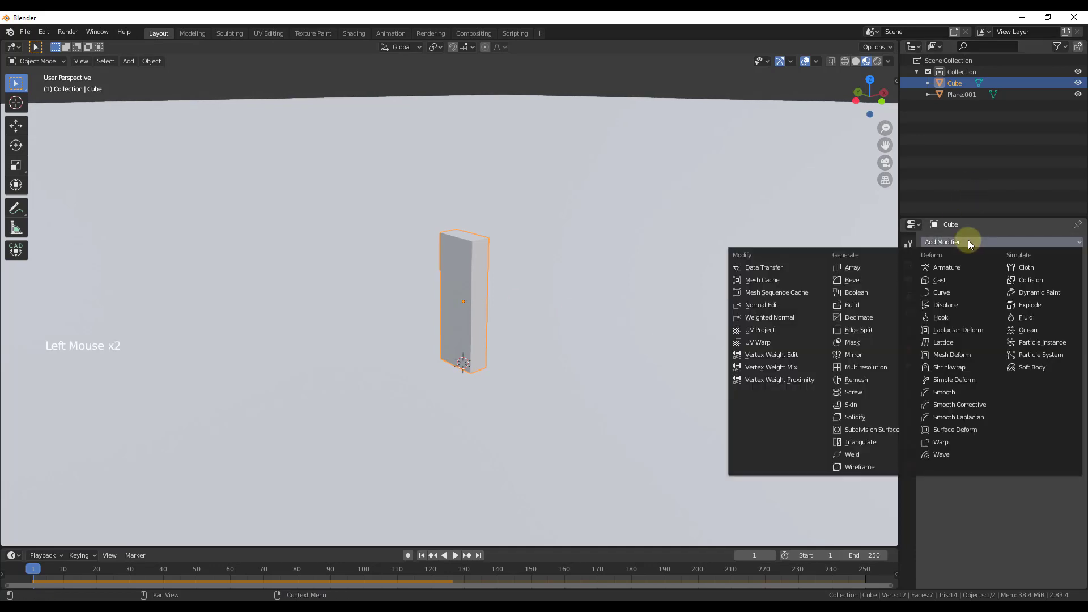
left_click(852, 269)
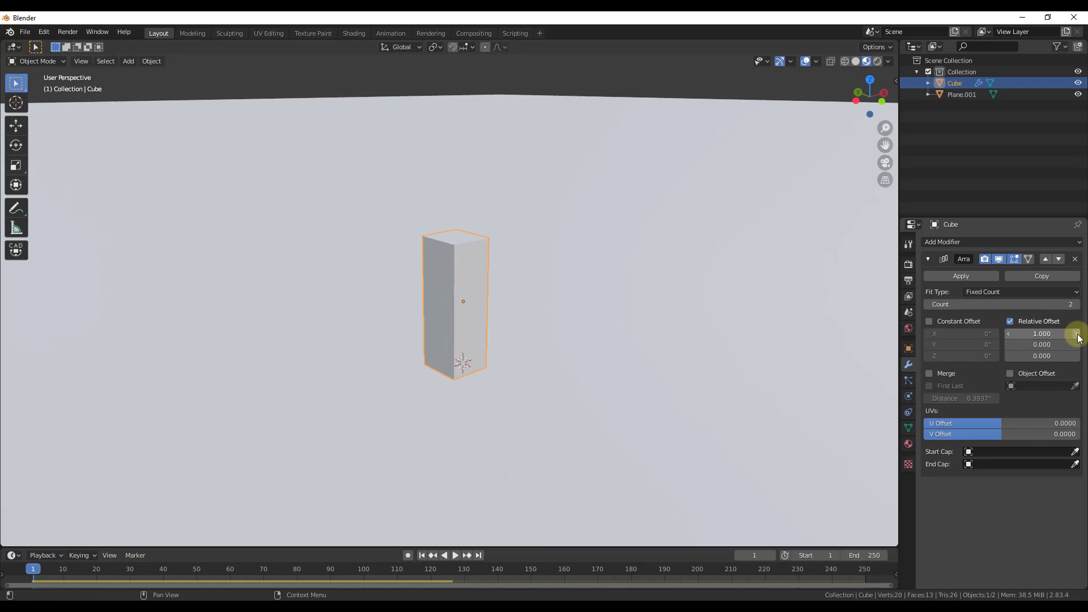
left_click(1075, 259)
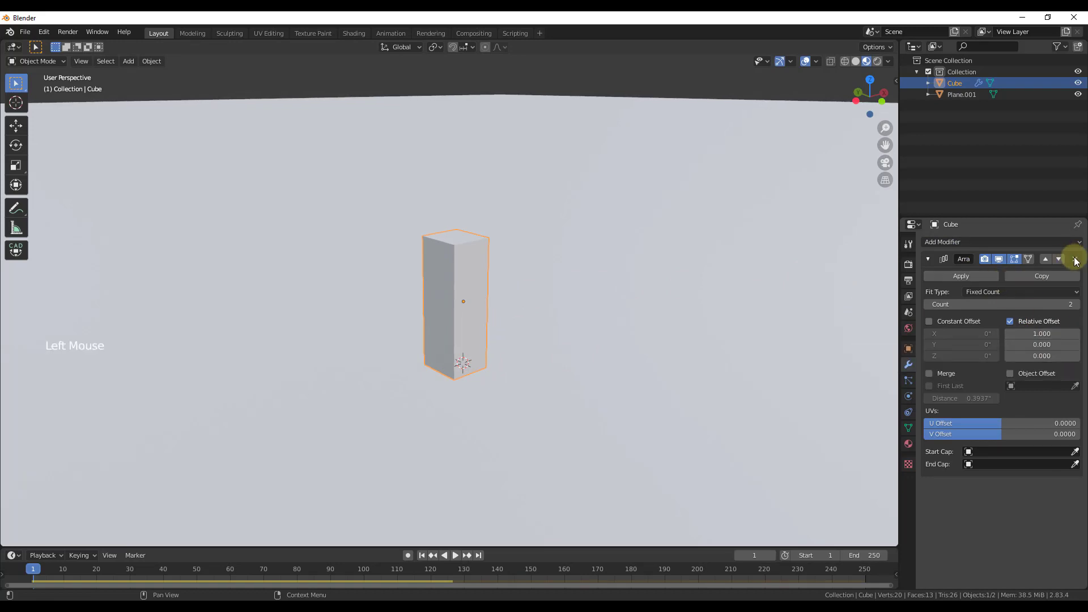
Apply the slab's rotation and scale
left_click(151, 61)
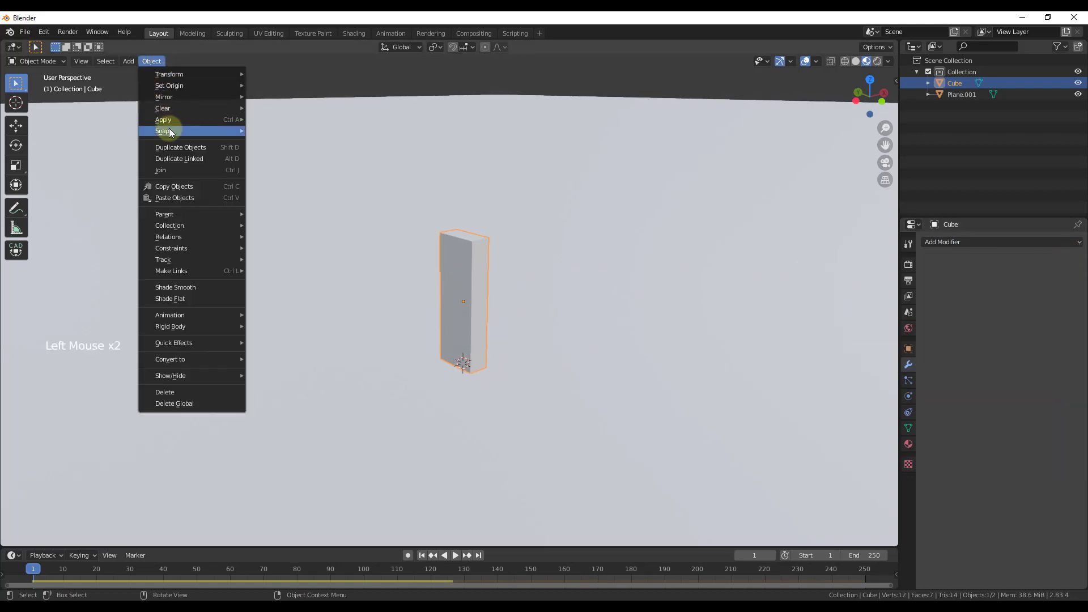
mouse_move(164, 120)
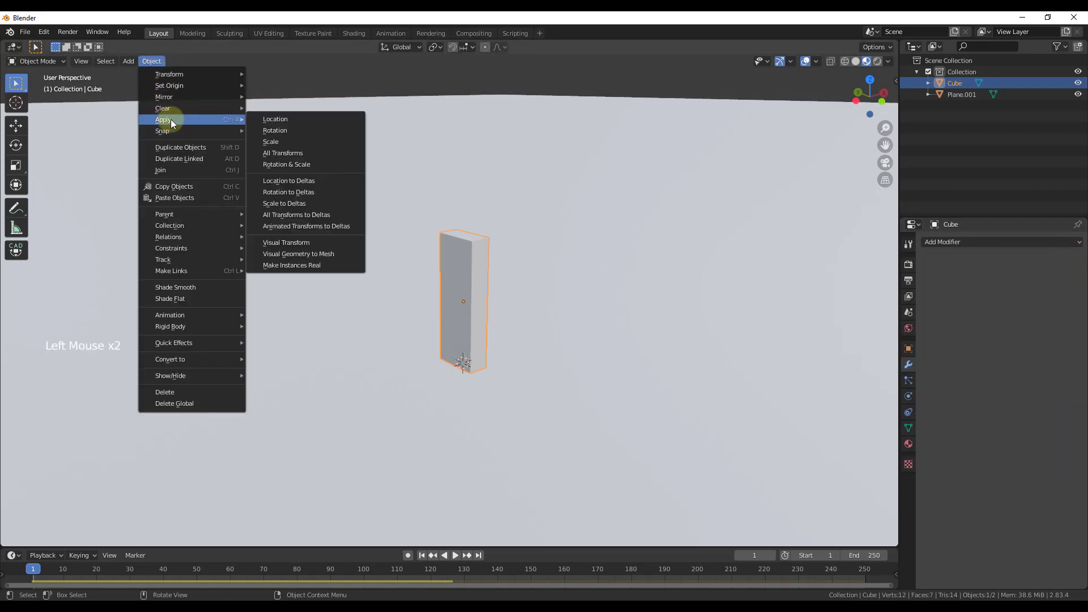
left_click(311, 165)
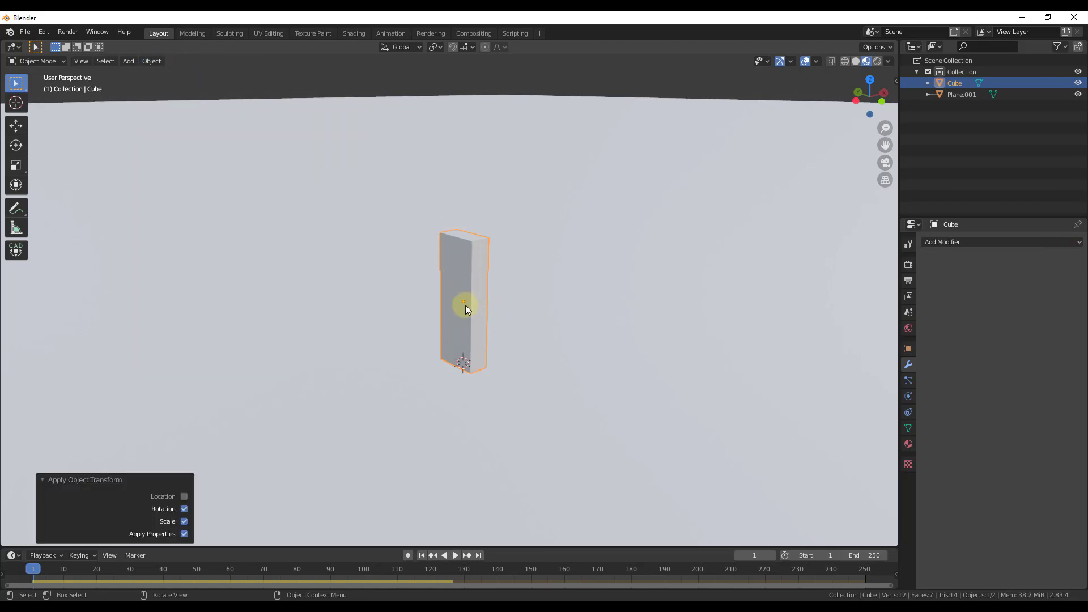
Add an Array modifier to the slab and set its relative X offset to 2.2
left_click(950, 242)
left_click(859, 267)
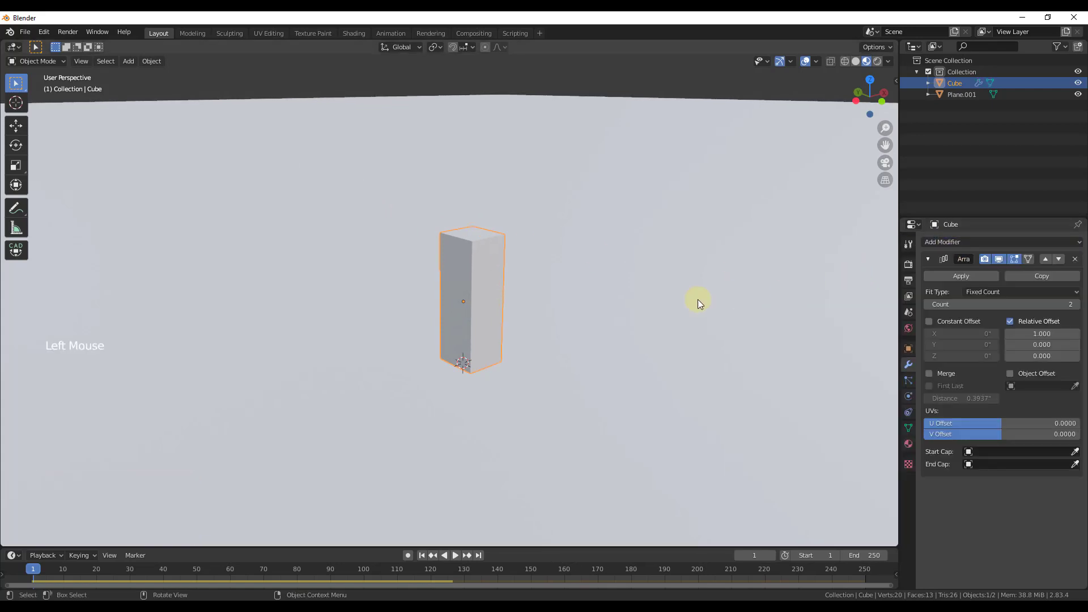
scroll(473, 296, "down", 3)
left_click(1076, 334)
left_click(1077, 334)
left_click(1077, 334)
left_click(1077, 334)
left_click(1076, 333)
left_click(1076, 334)
left_click(1075, 333)
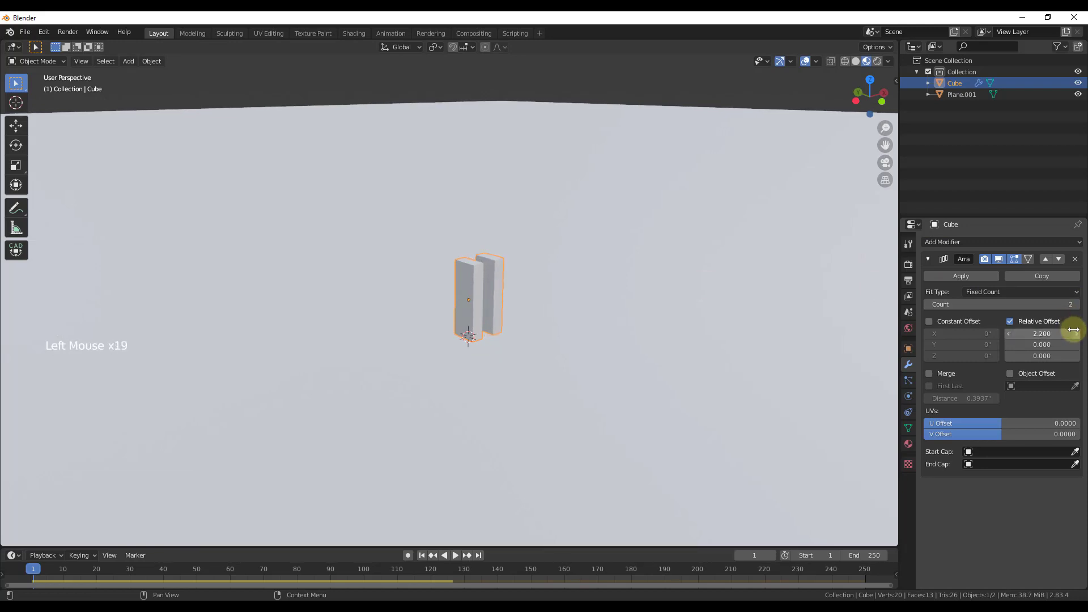
Set the slab array's count to 20
left_click(1076, 304)
left_click(1076, 304)
left_click(1076, 304)
left_click(1076, 304)
left_click(1076, 304)
left_click(1076, 304)
left_click(1076, 304)
left_click(1061, 305)
key("Return")
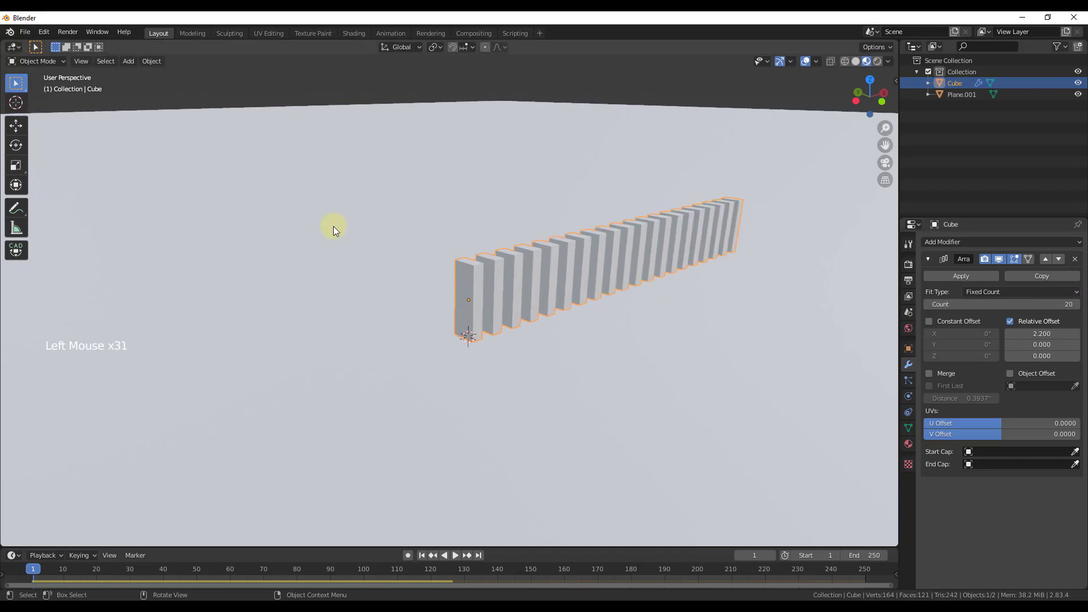
Examine the row of arrayed slabs and the spacing between them
scroll(334, 227, "down", 2)
scroll(587, 211, "up", 2)
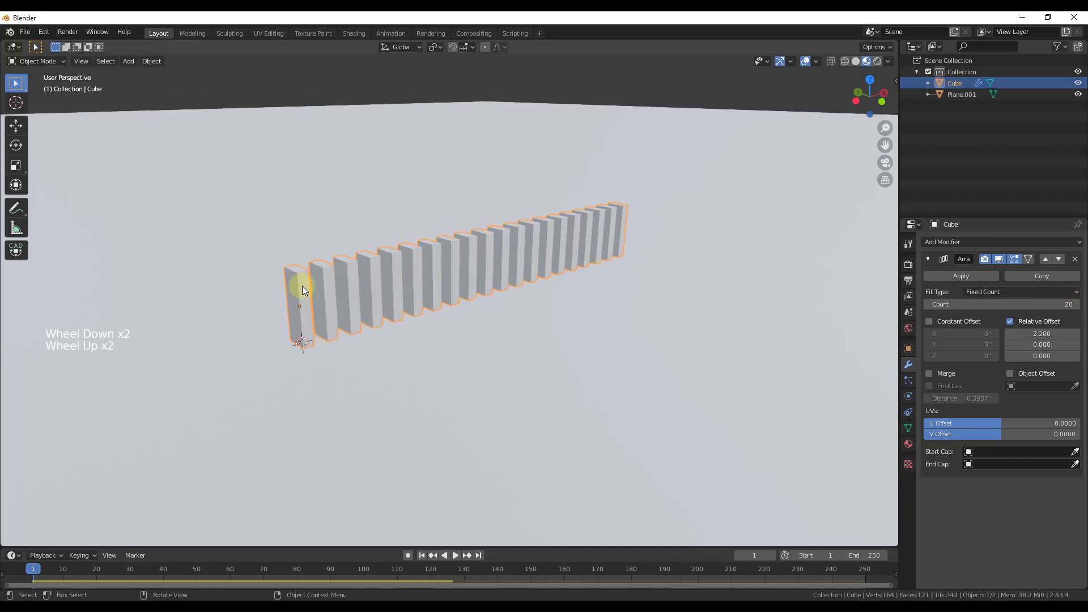
scroll(323, 285, "down", 1)
scroll(323, 284, "up", 1)
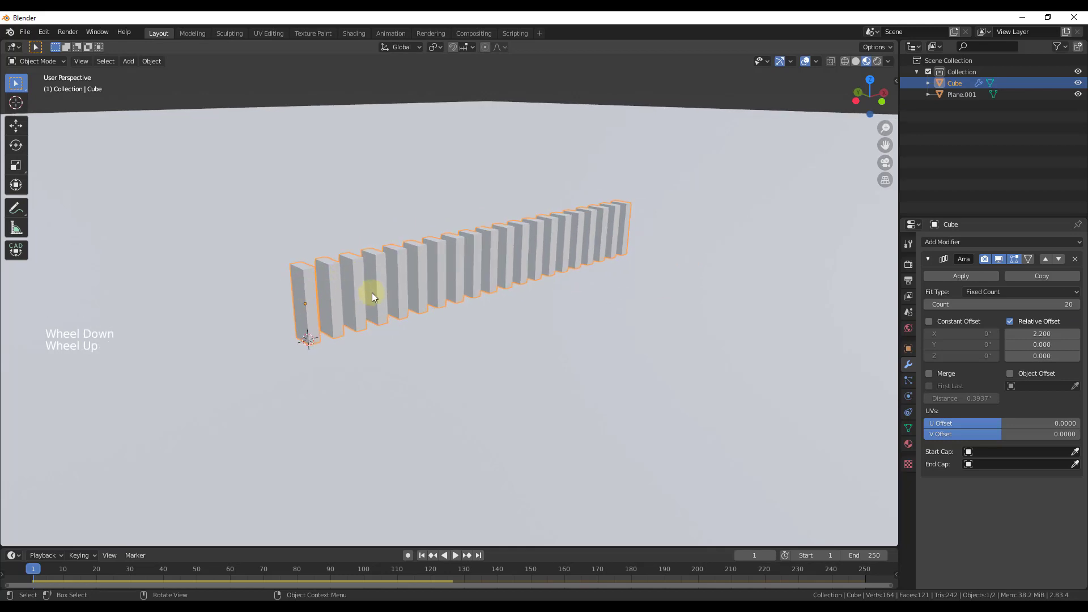
scroll(332, 273, "down", 2)
scroll(346, 271, "up", 2)
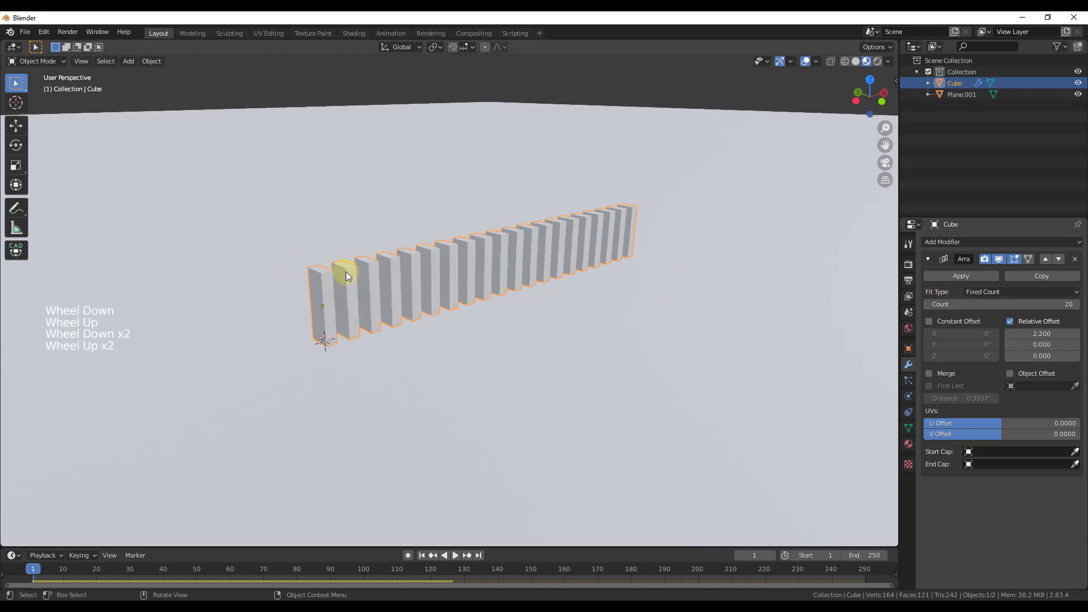
scroll(474, 261, "down", 2)
scroll(517, 280, "up", 2)
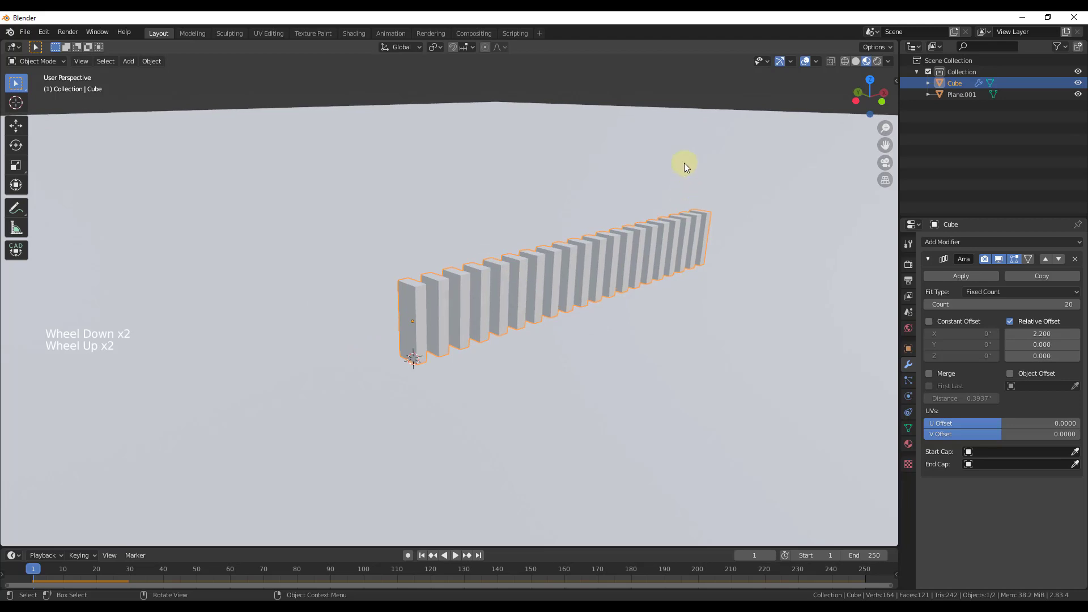
scroll(685, 239, "down", 2)
scroll(778, 246, "up", 2)
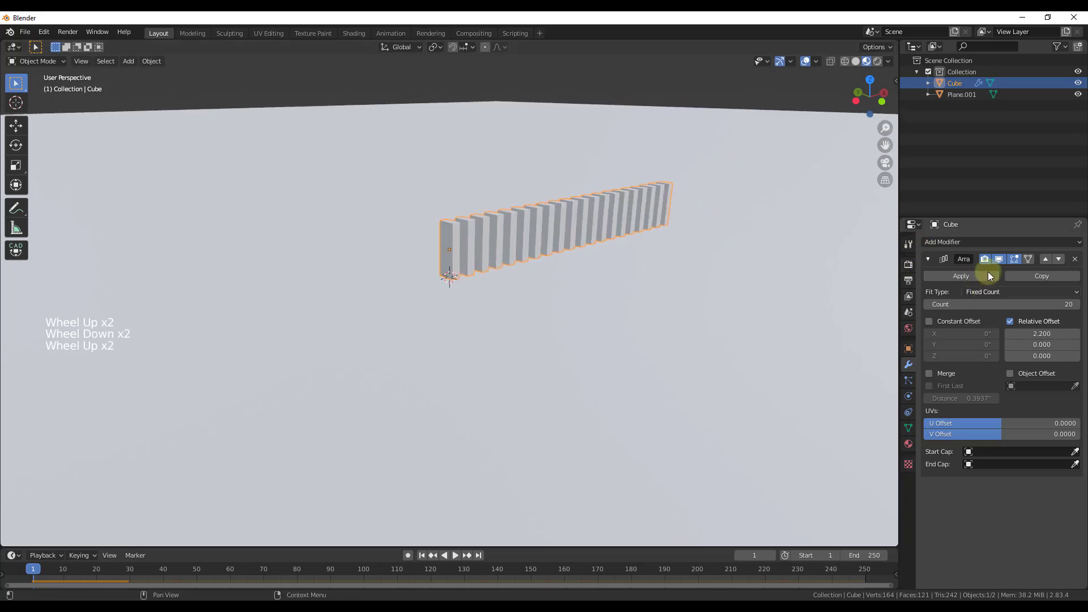
scroll(468, 260, "down", 1)
scroll(478, 247, "up", 3)
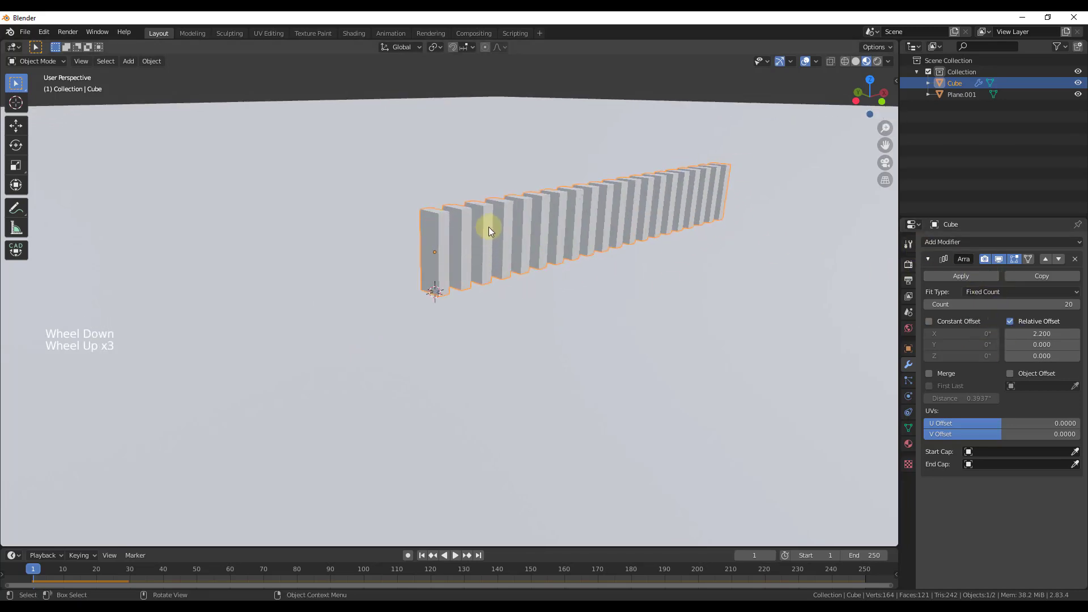
Add a UV sphere at the first slab and scale it down uniformly to a small ball
middle_click_drag(682, 152, 418, 386, "shift")
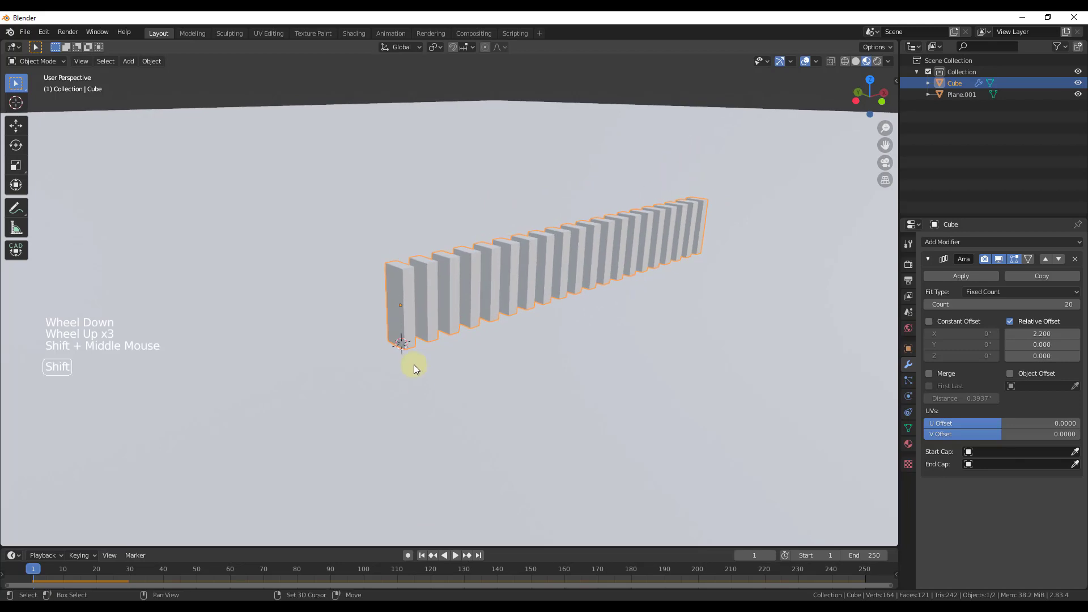
key("shift+a")
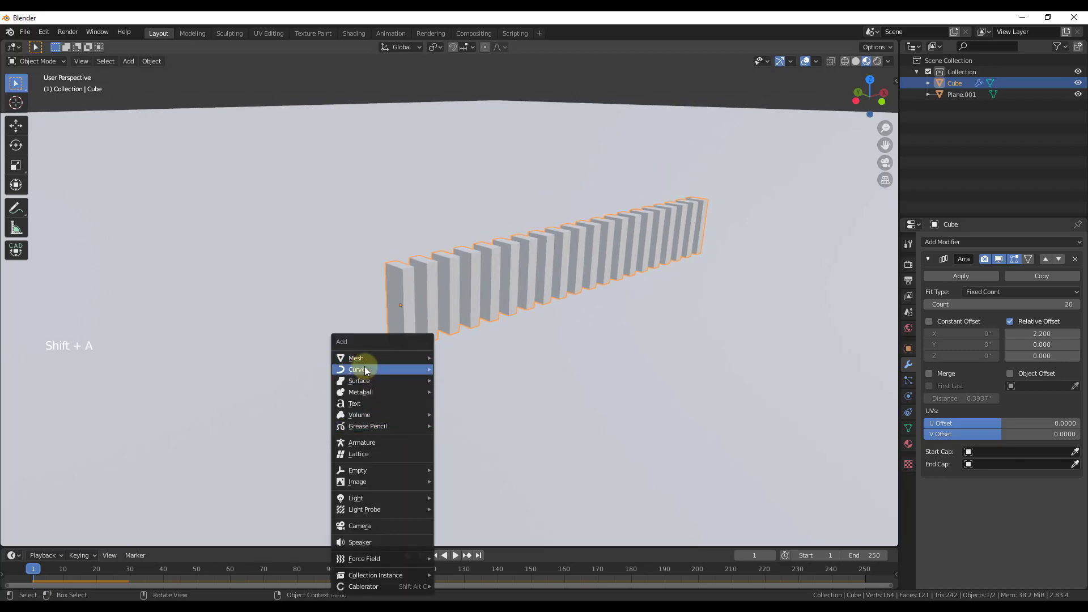
mouse_move(364, 358)
left_click(465, 129)
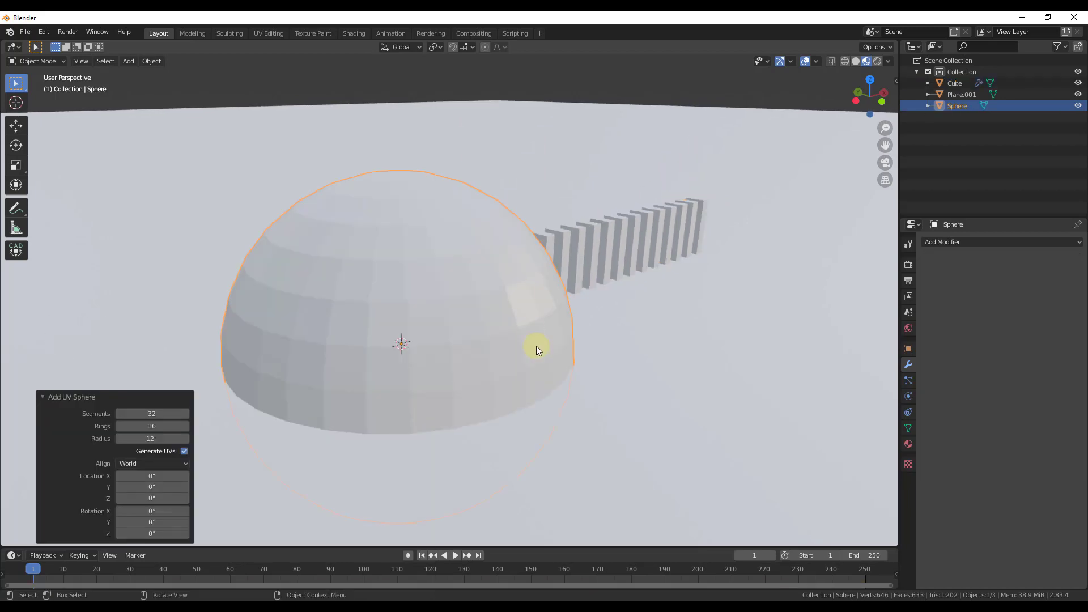
key("s")
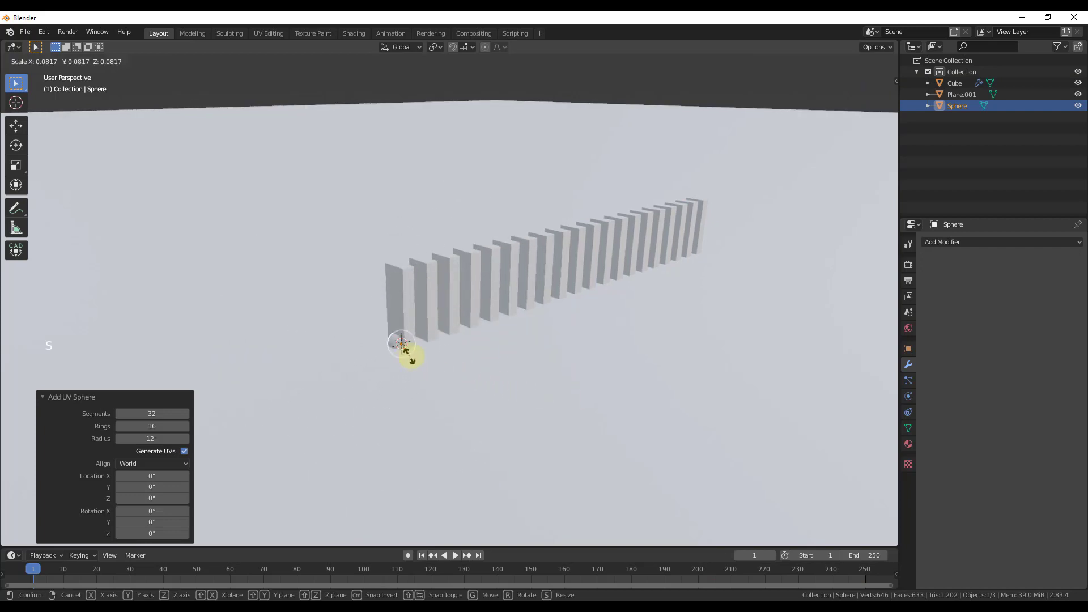
left_click(419, 358)
Move the ball up about 9.33 inches along Z and about -0.91 inches along X, above the first slab
key("g")
middle_click(415, 255)
left_click(412, 227)
key("g")
key("x")
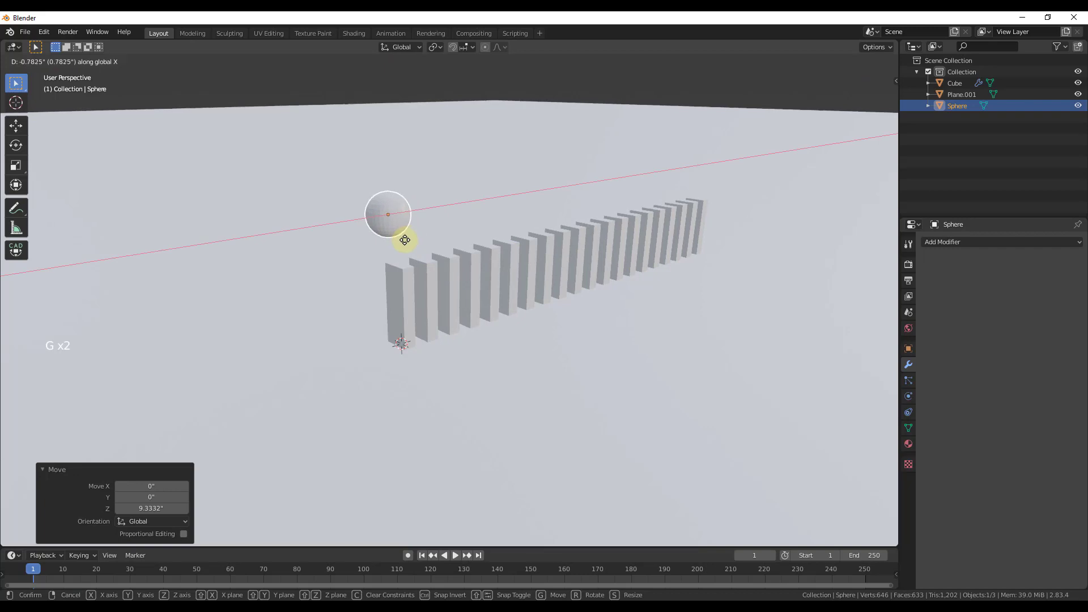
left_click(402, 239)
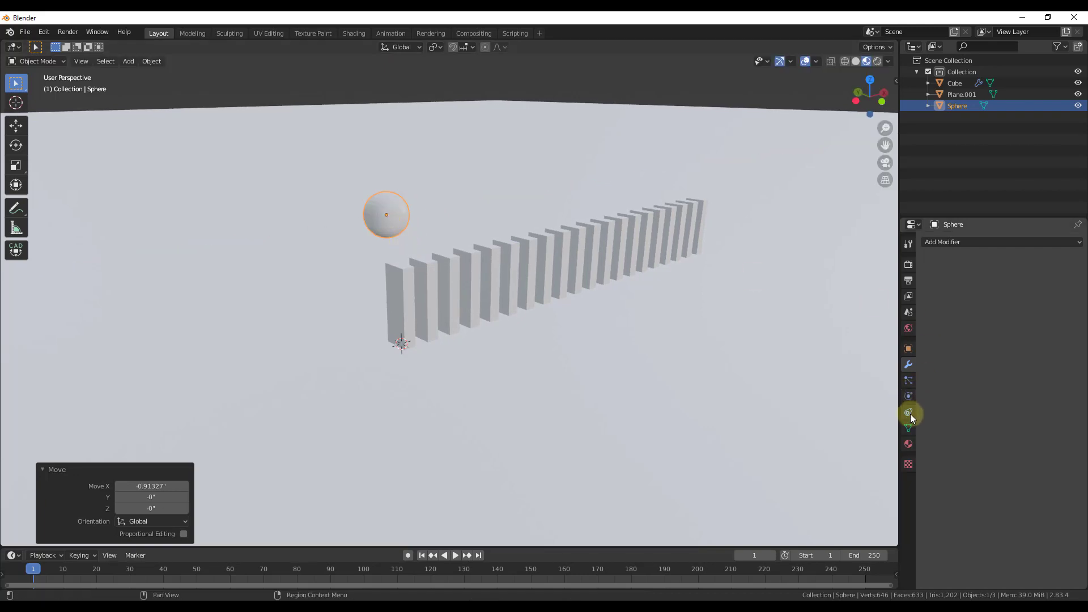
Enable rigid body physics on the ball with the type Active
left_click(907, 397)
left_click(1041, 281)
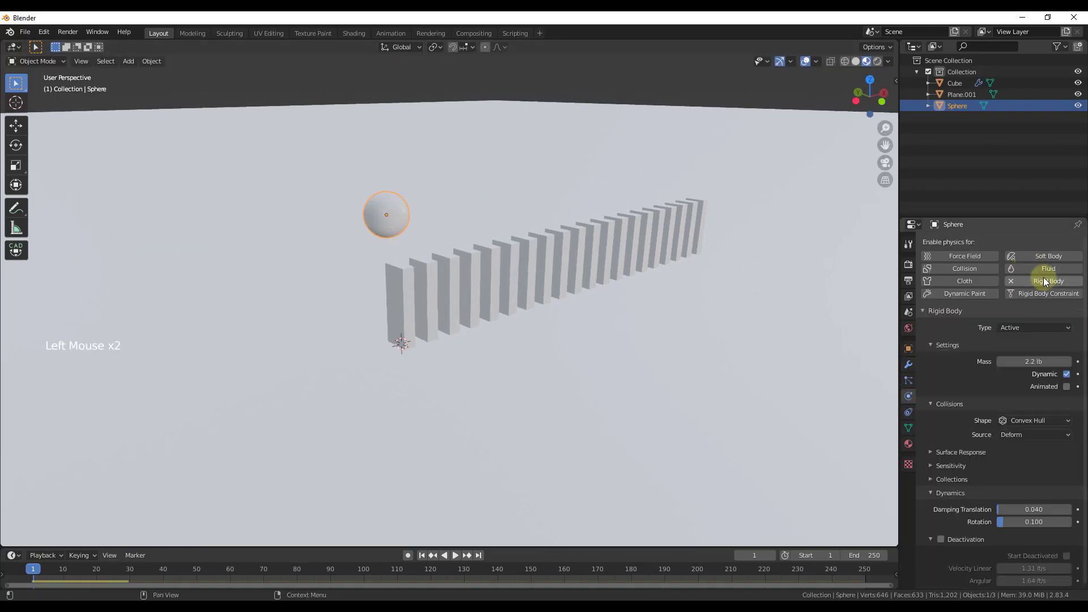
left_click(1025, 329)
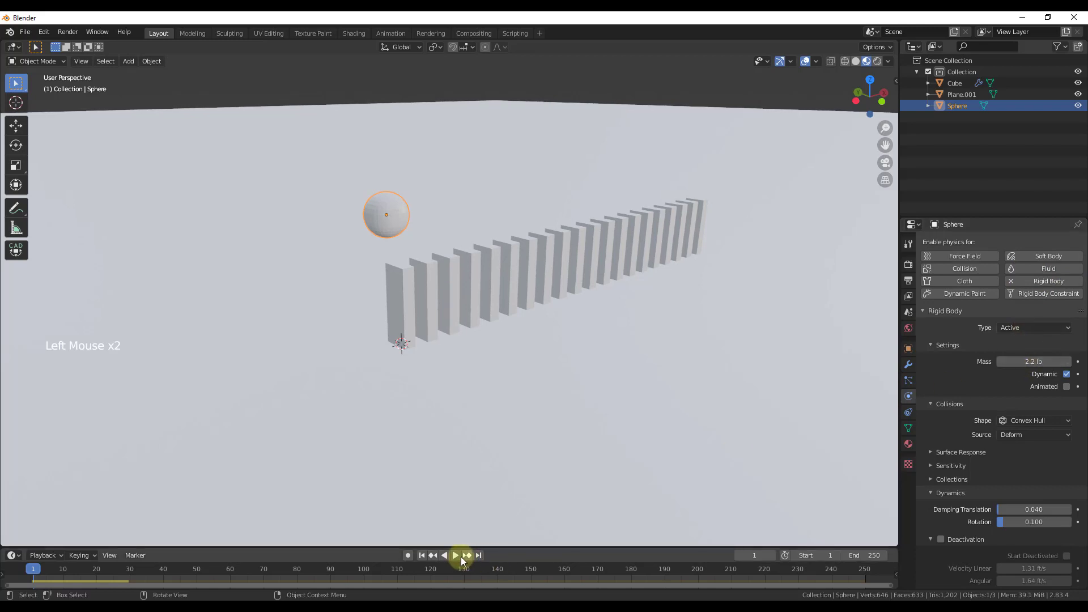
Play the simulation of the ball falling onto the slab row, stop it and rewind to frame 1
left_click(454, 557)
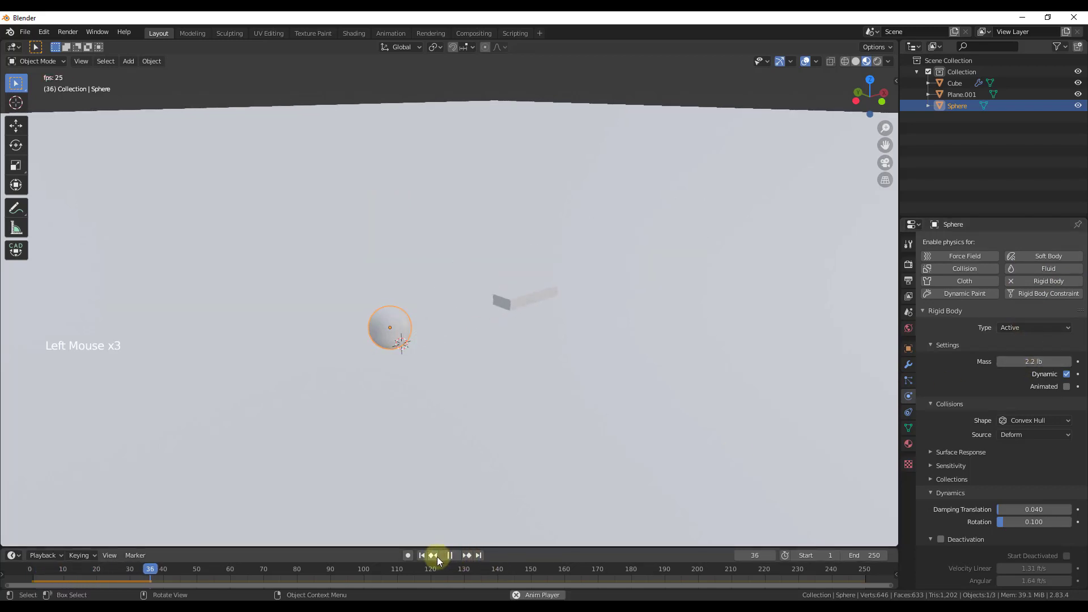
left_click(450, 555)
left_click(421, 556)
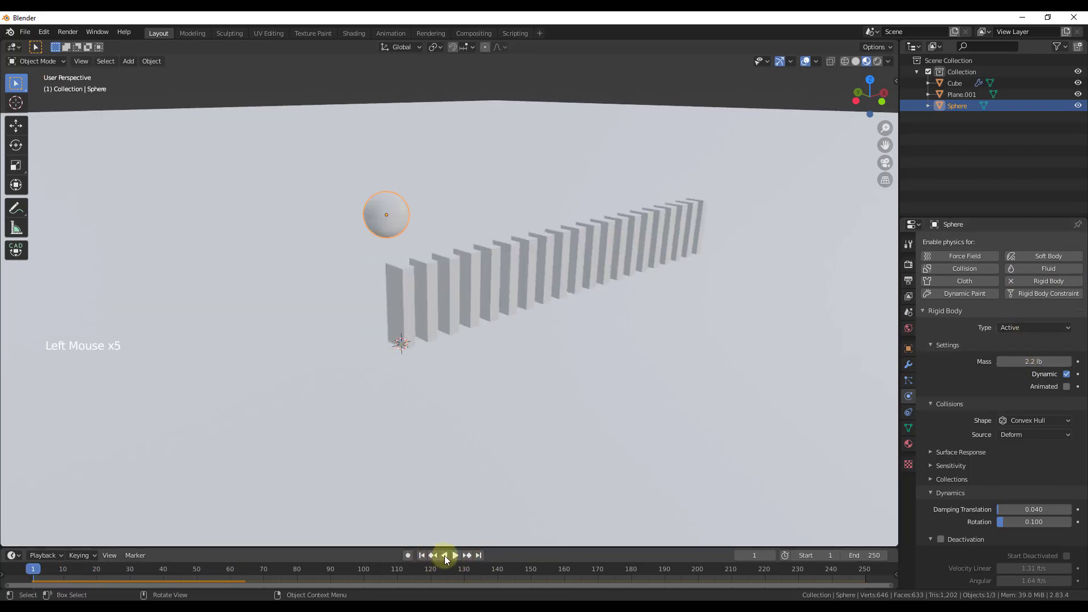
Replay the ball and slab row simulation, inspect the fallen row from another angle and rewind to frame 1
left_click(456, 557)
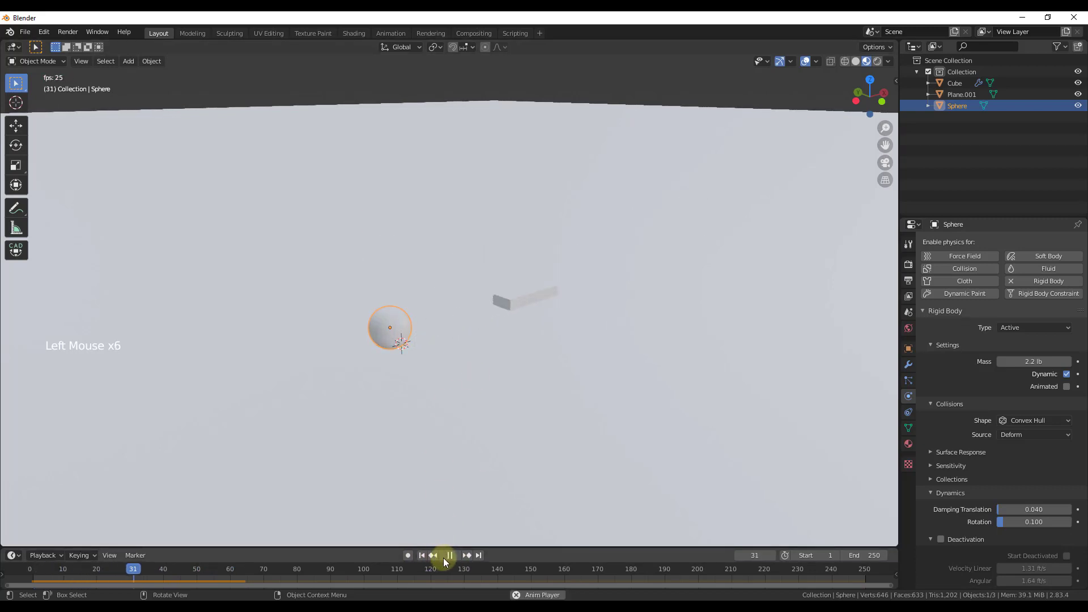
left_click(450, 555)
middle_click_drag(498, 372, 505, 281)
mouse_move(505, 430)
middle_mouse_down("shift")
mouse_move(529, 101)
mouse_move(511, 444)
middle_mouse_up("shift")
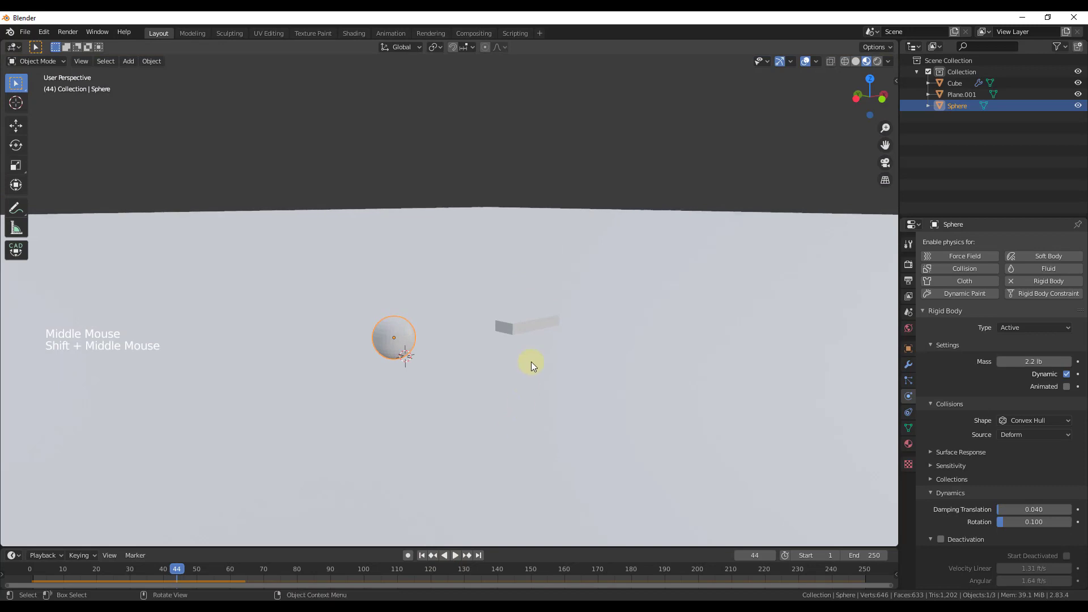
middle_click_drag(530, 359, 493, 414)
left_click(421, 555)
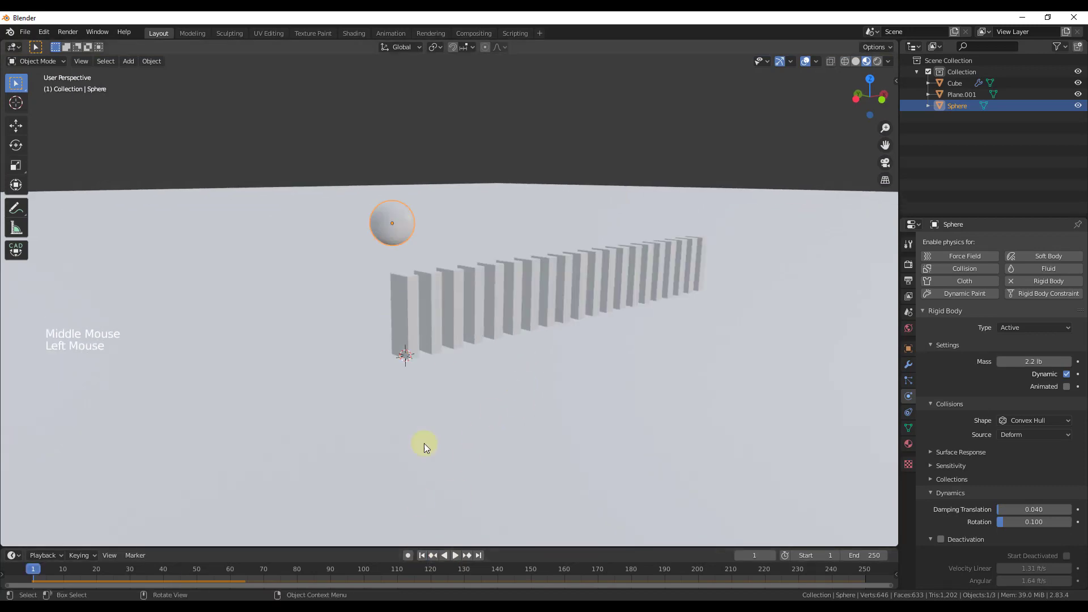
Apply the Array modifier on the slab row and check the resulting mesh in Edit Mode
left_click(415, 306)
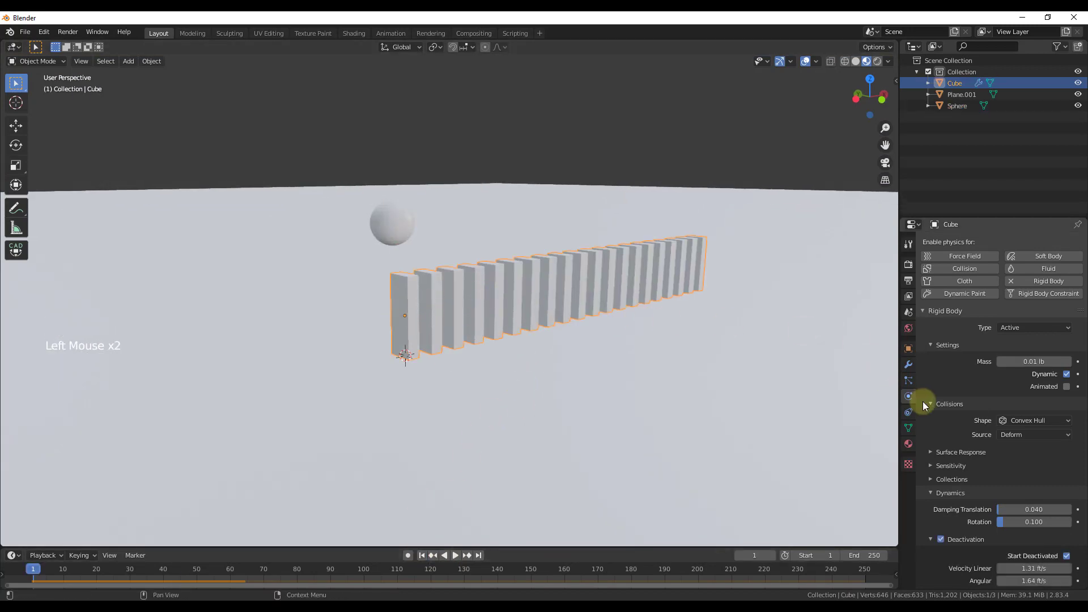
left_click(906, 364)
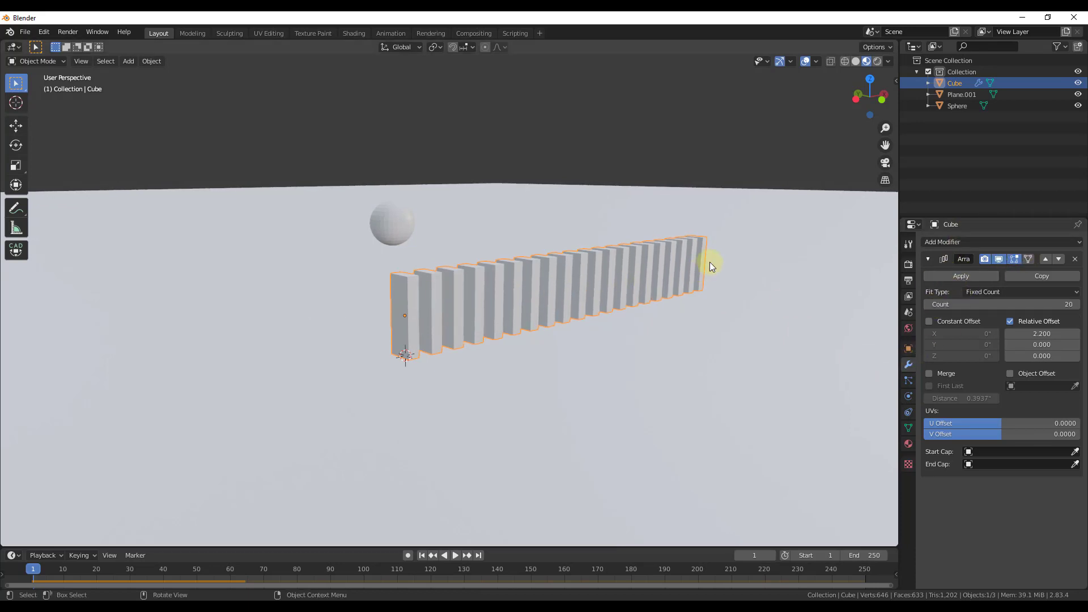
left_click(961, 276)
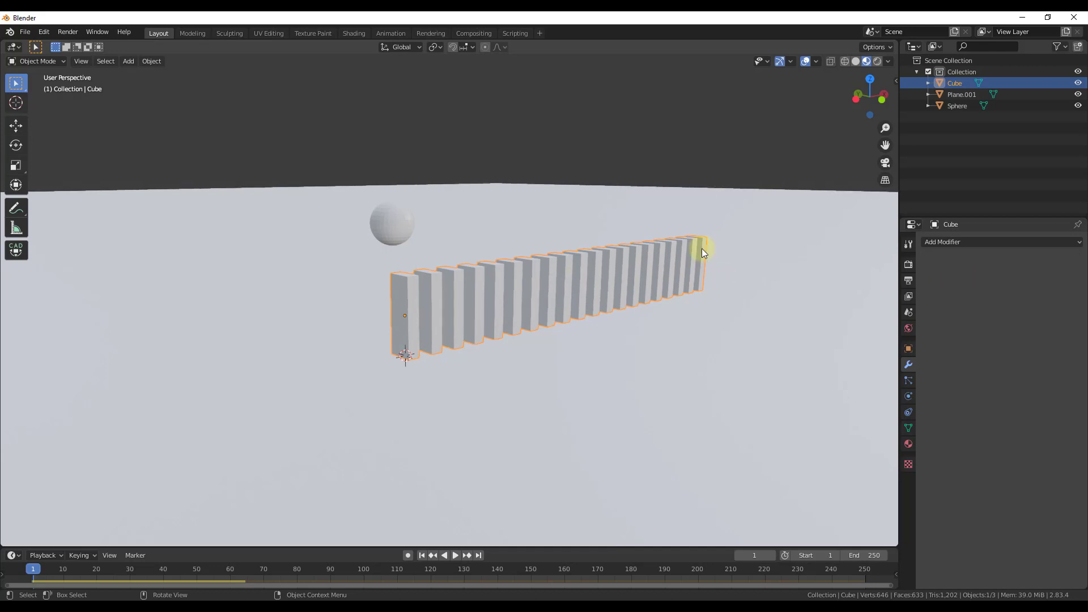
key("Tab")
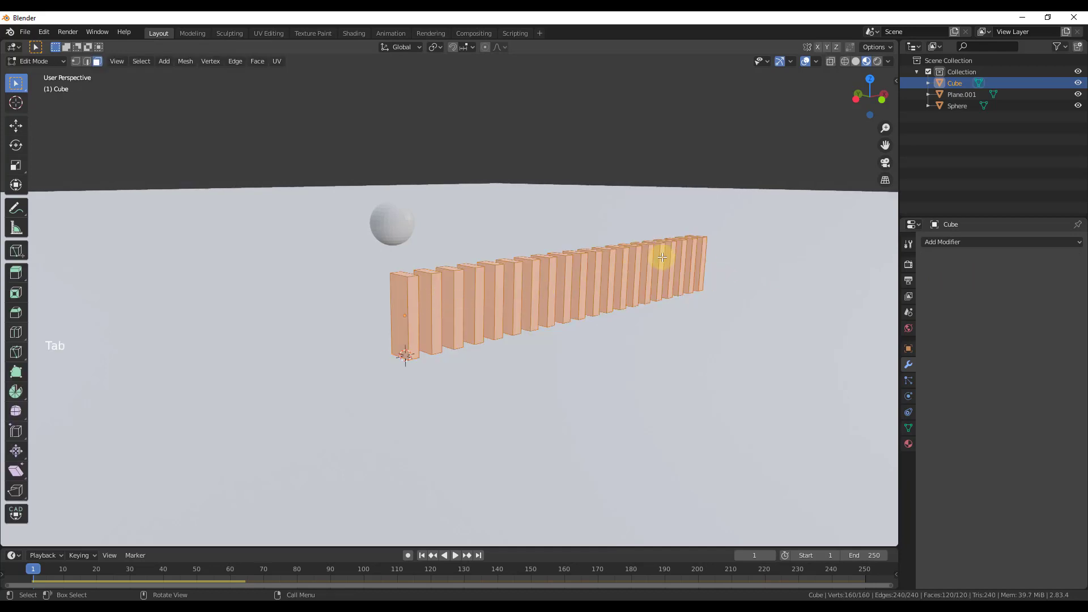
key("Tab")
Play the simulation with the applied slab mesh, stop it and return to frame 1
left_click(454, 555)
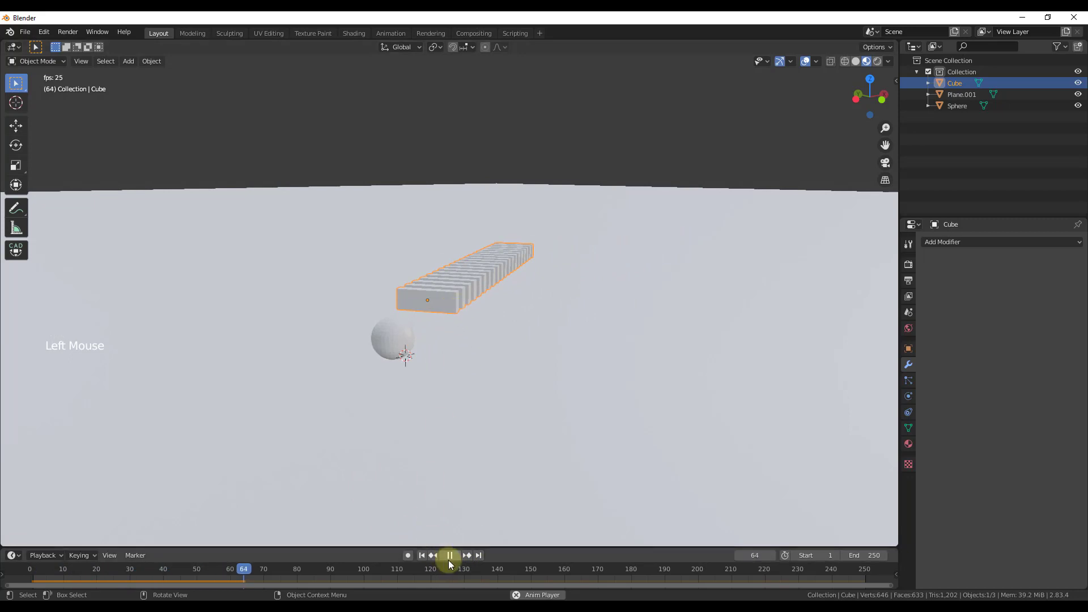
left_click(448, 556)
left_click(434, 557)
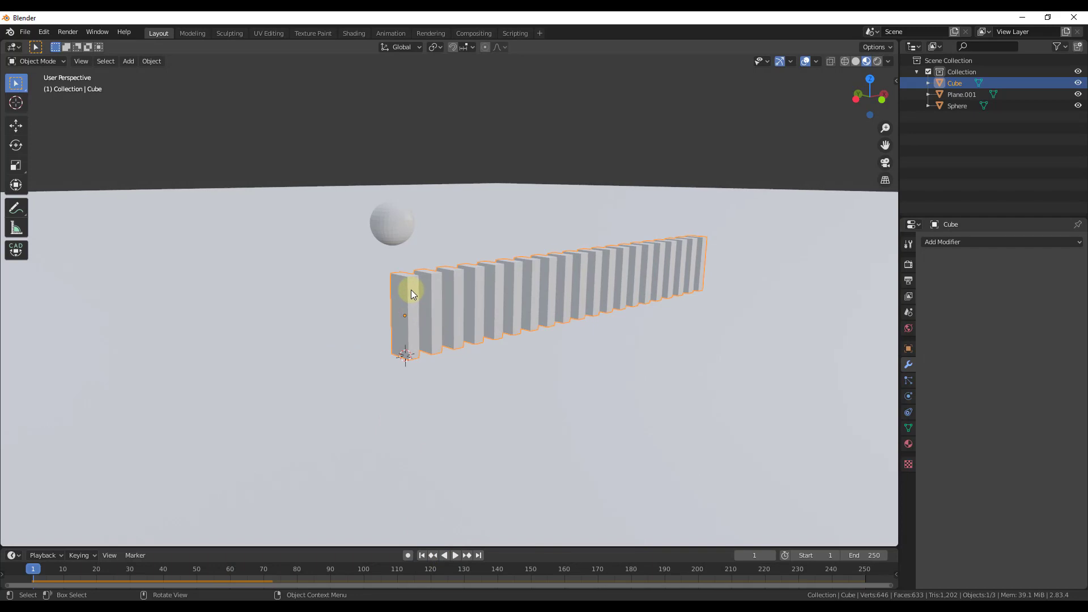
Separate the slab row mesh by loose parts so that each slab becomes its own object
key("Tab")
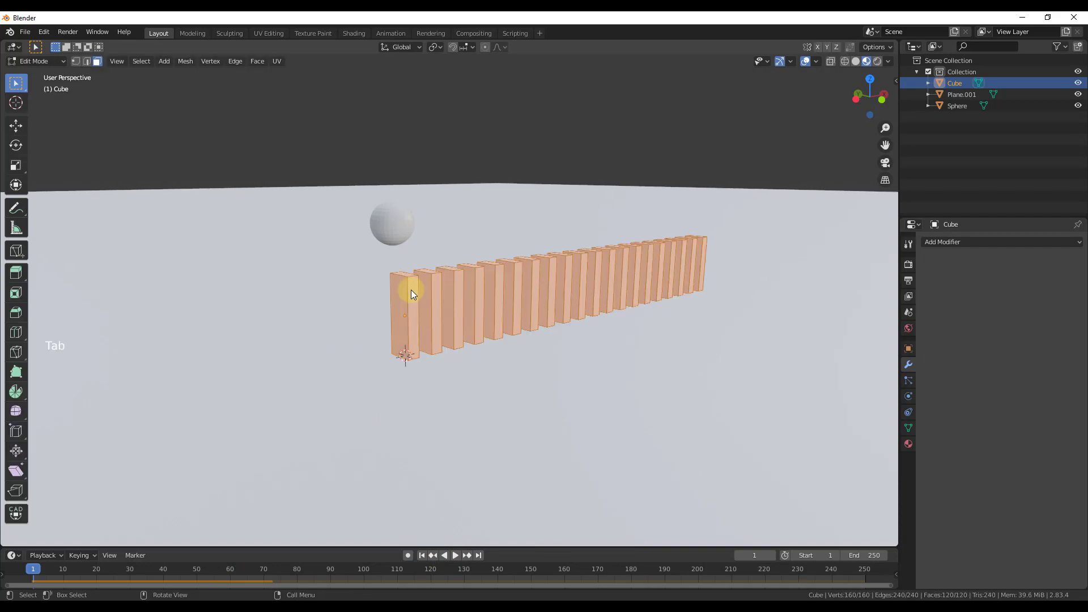
key("F3")
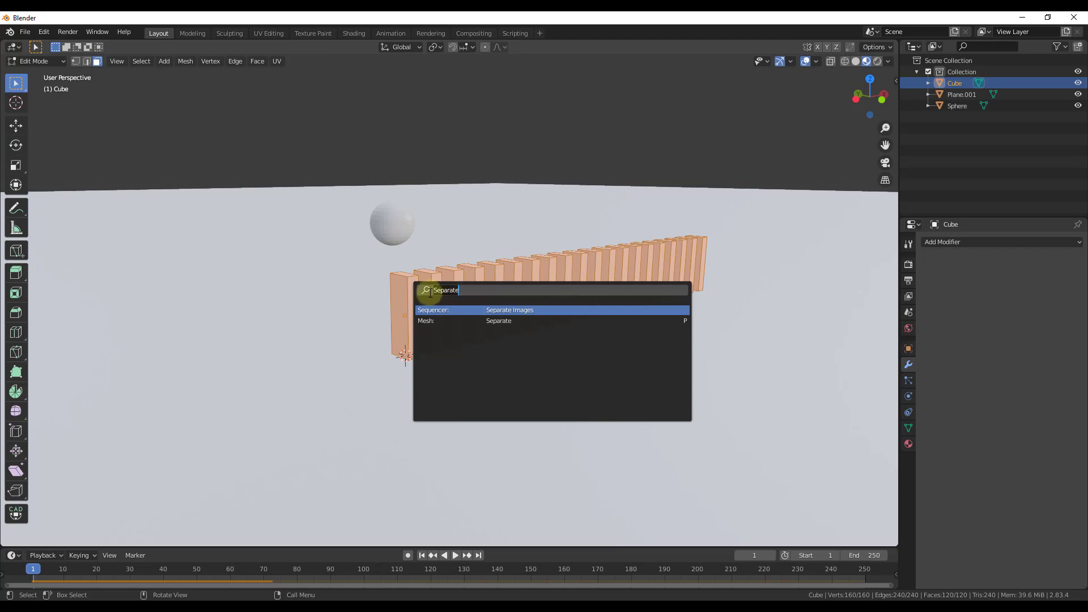
left_click(478, 321)
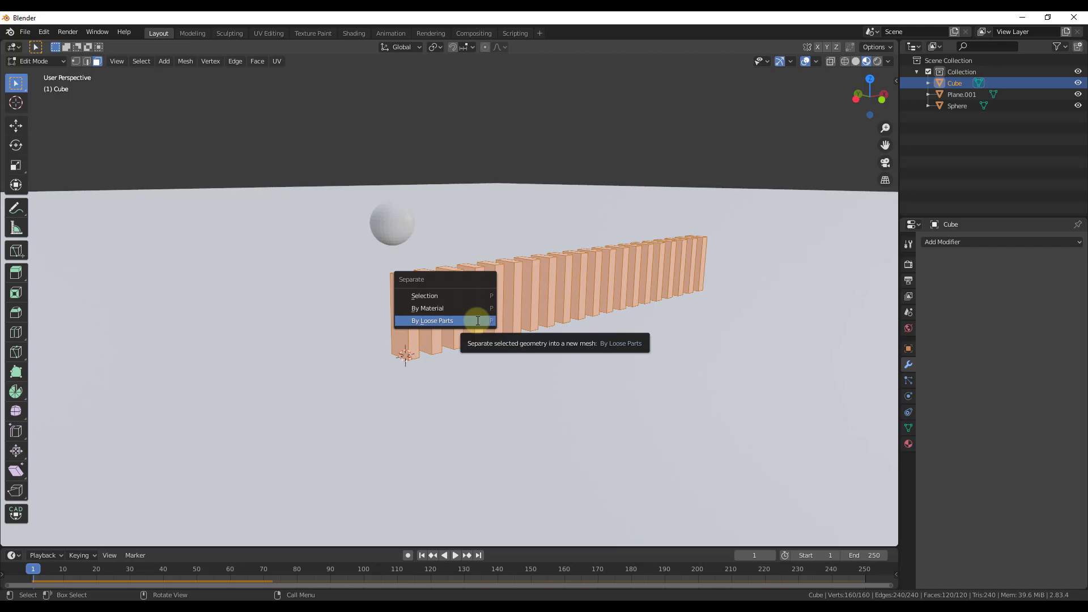
left_click(477, 321)
middle_click_drag(475, 318, 453, 299)
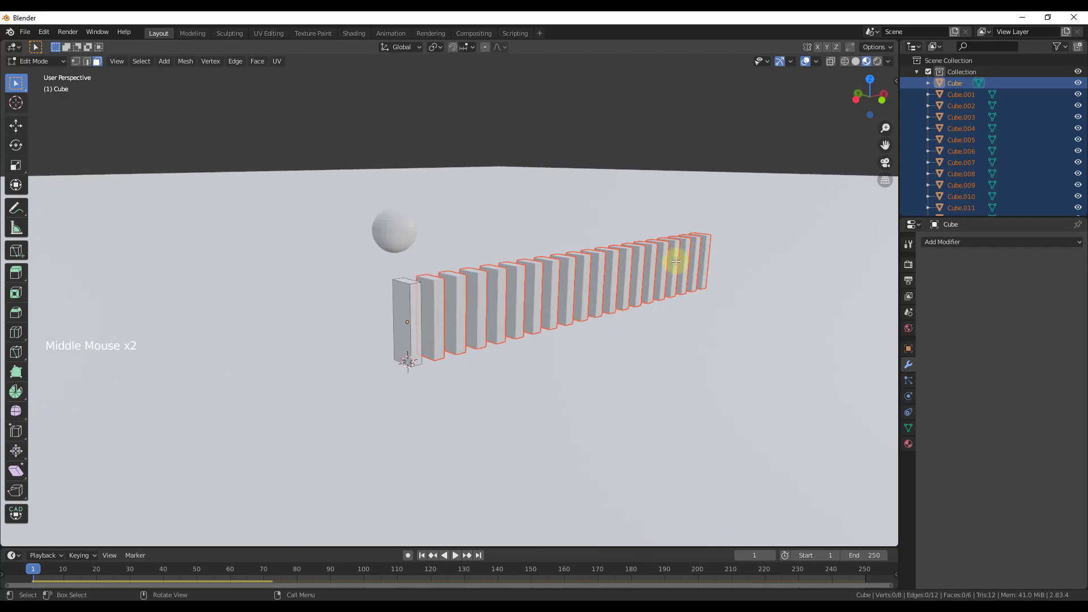
Play the simulation with the separated slabs, stop it and rewind to frame 1
left_click(422, 556)
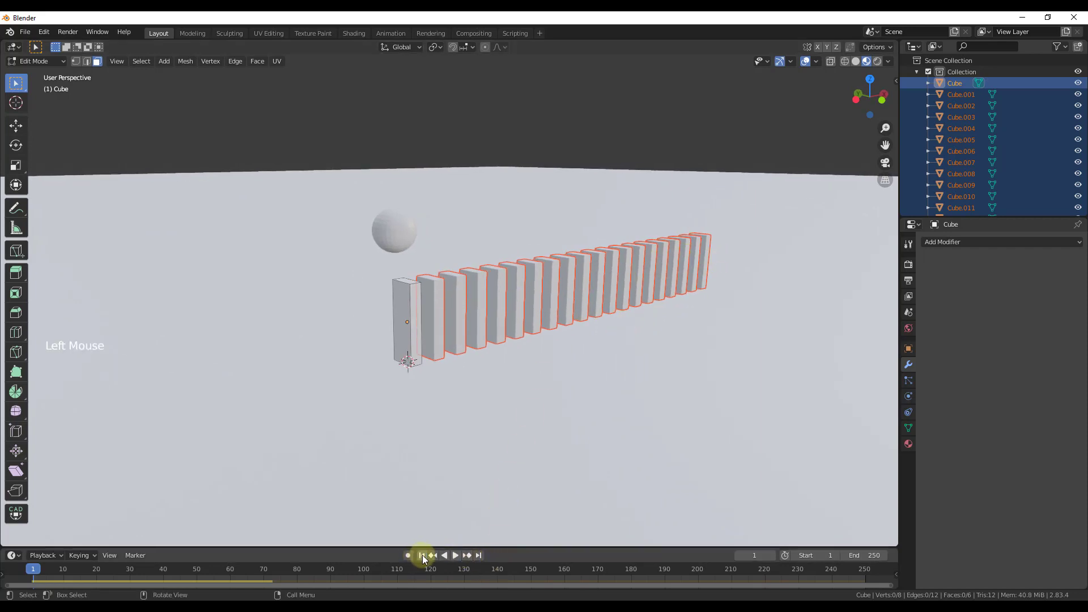
left_click(454, 556)
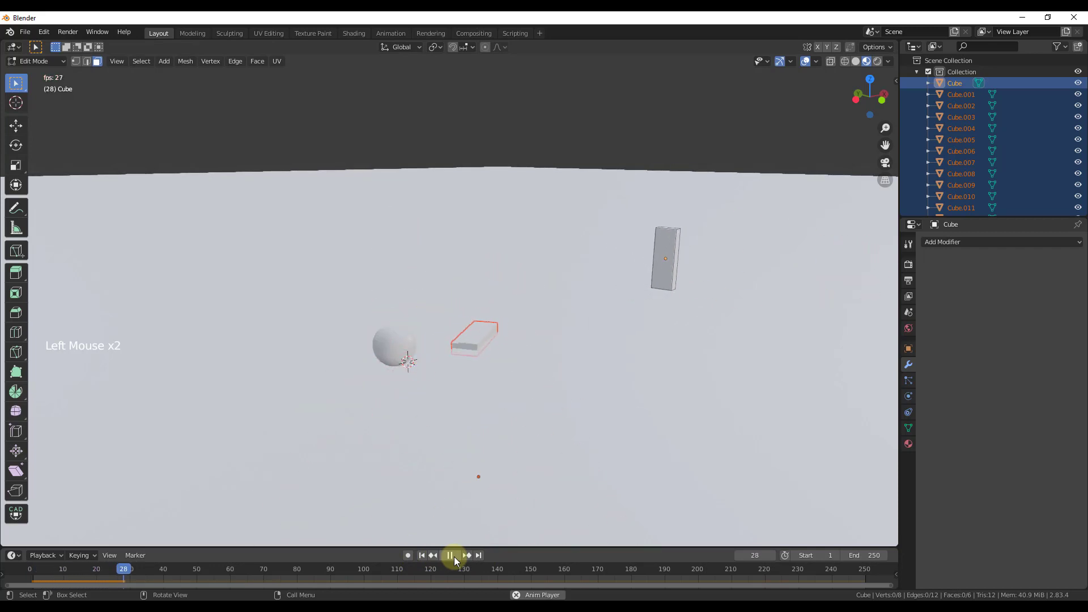
left_click(451, 557)
left_click(421, 556)
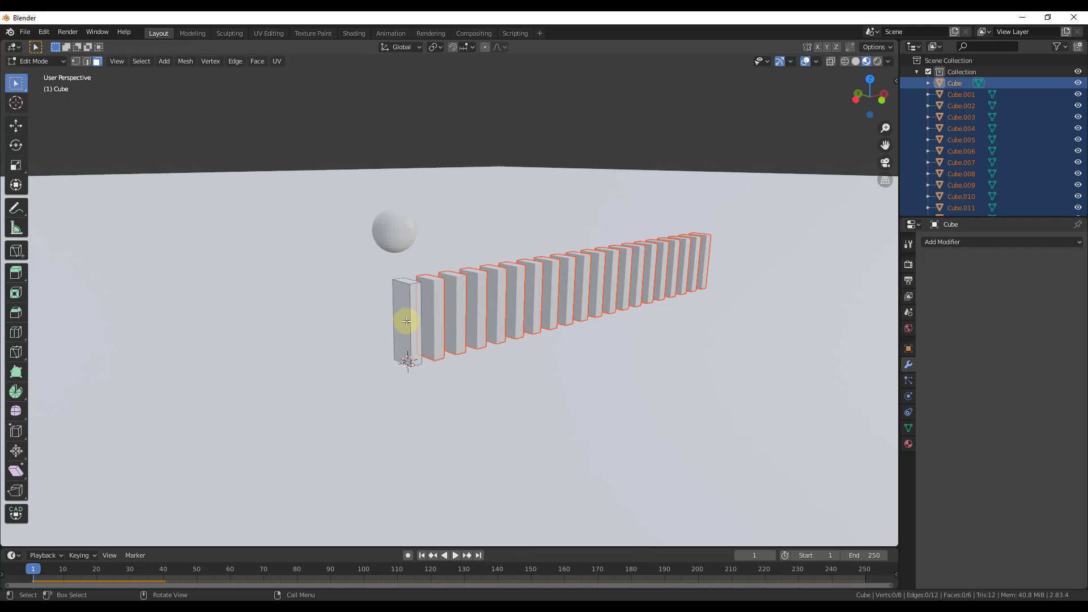
Set the origin of all slabs to Center of Mass (Volume) in Object Mode, and play the simulation to test the domino fall
key("Tab")
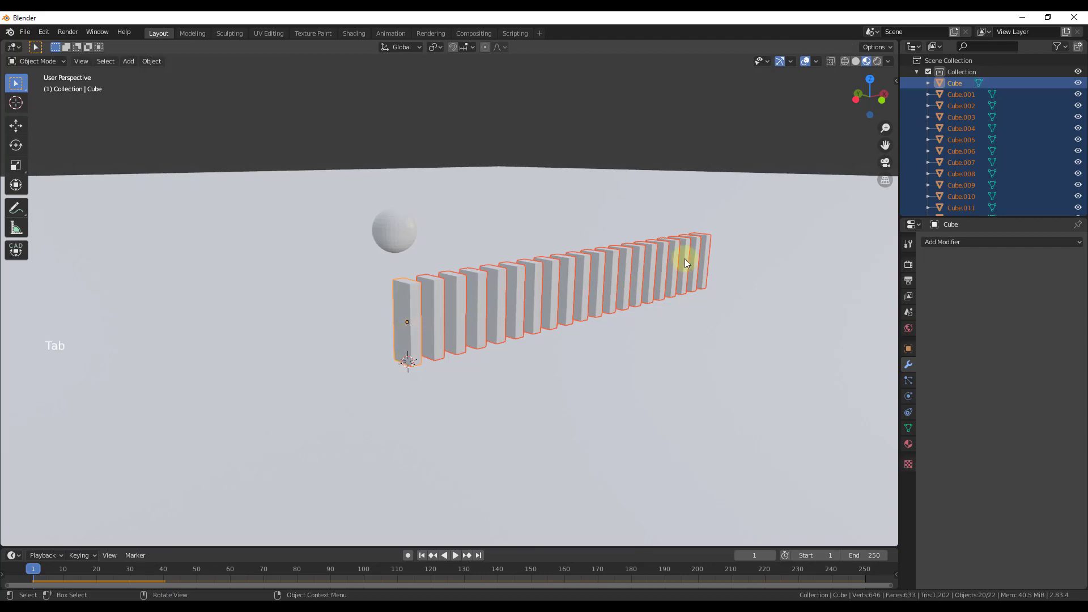
left_click(153, 62)
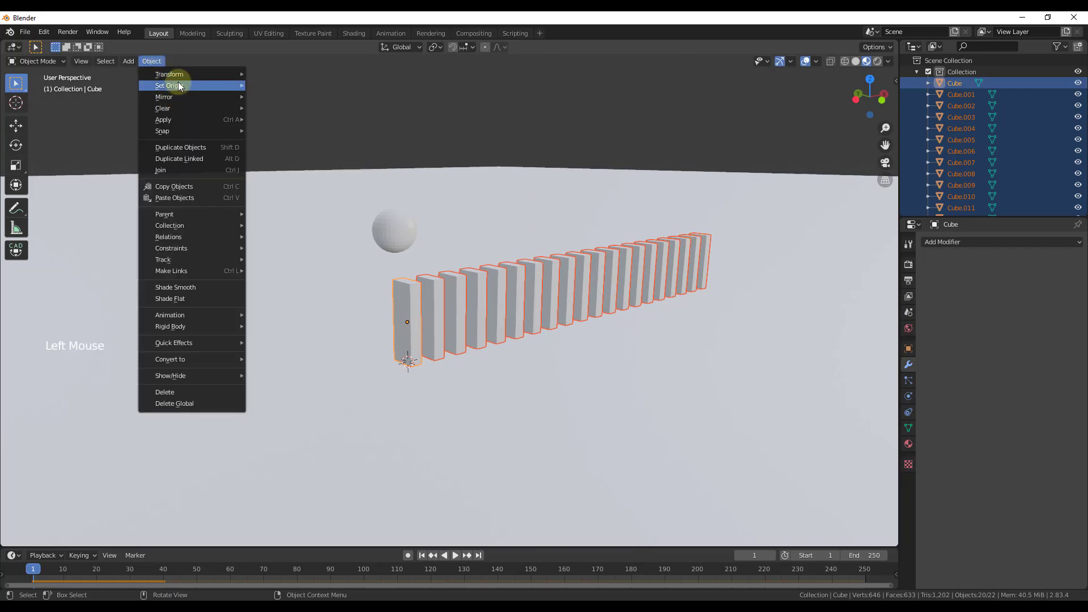
mouse_move(215, 85)
left_click(305, 136)
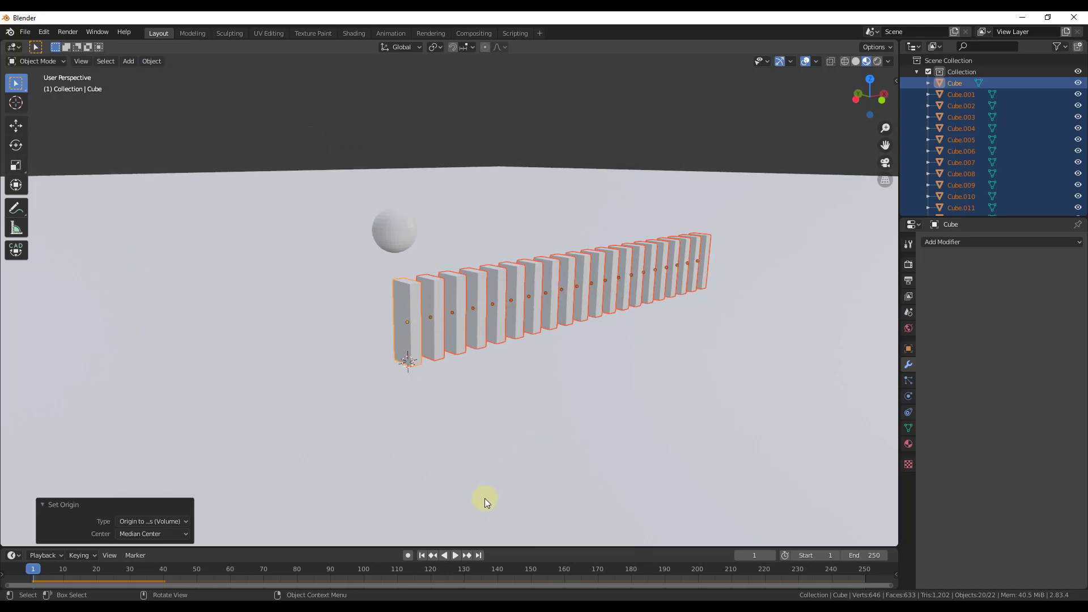
left_click(455, 553)
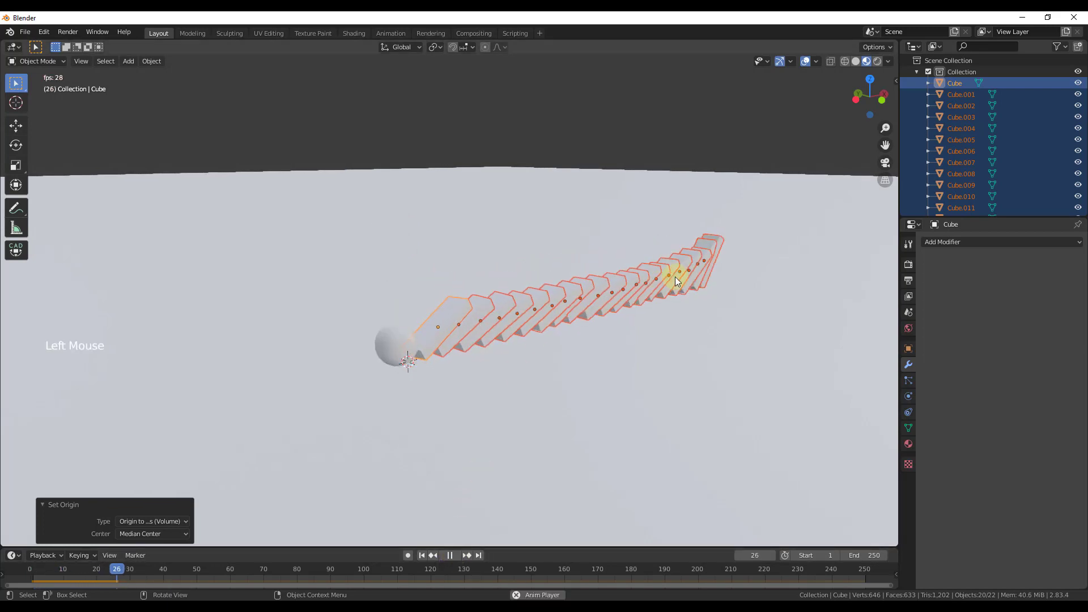
left_click(451, 556)
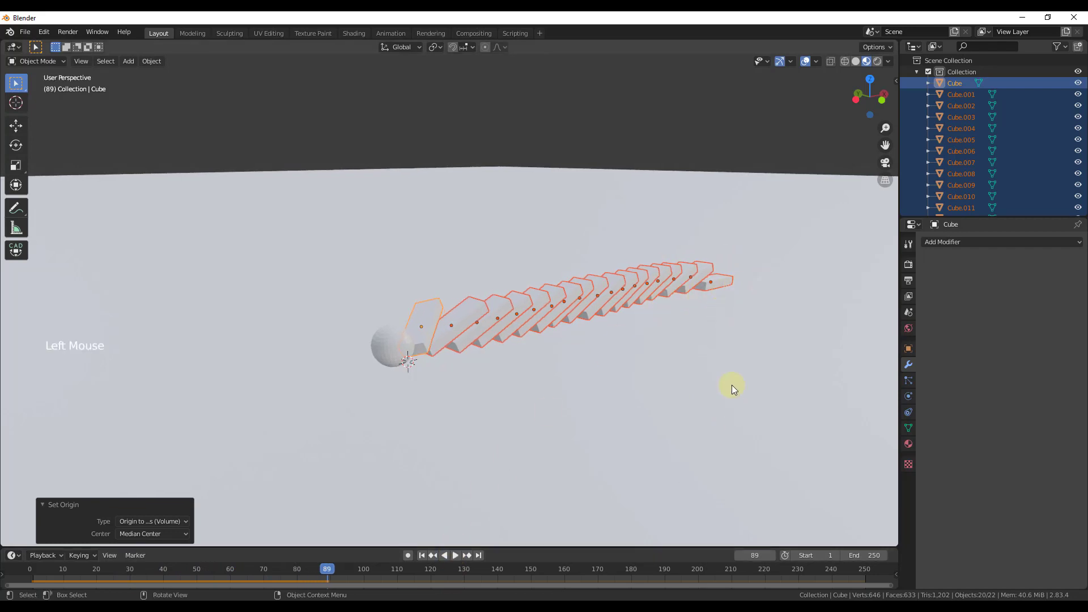
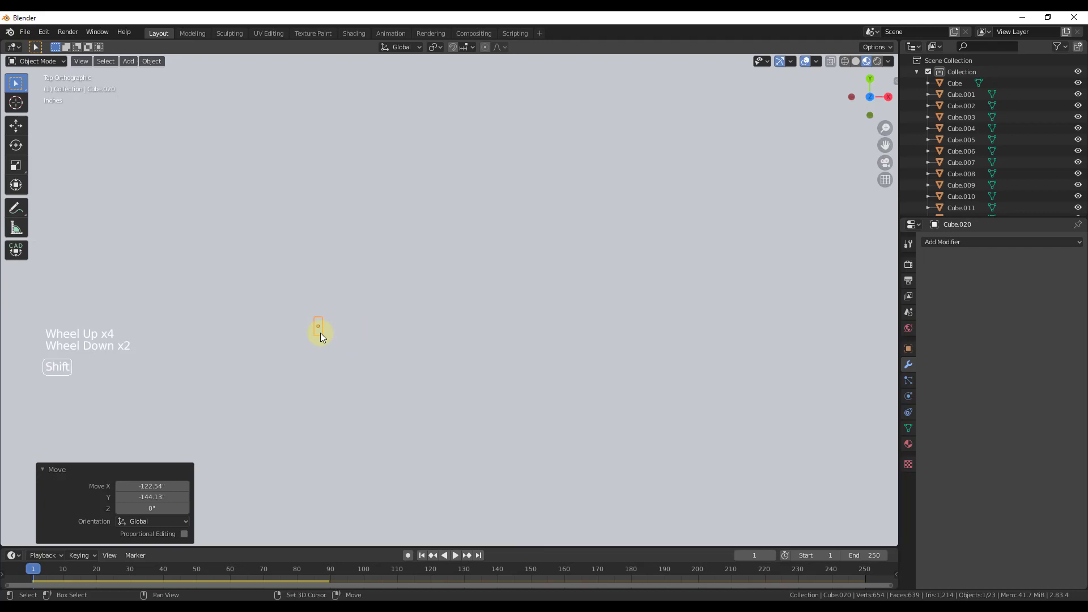
Add a Bezier curve and move it in the ground plane about -207.67 inches in X and -232.93 inches in Y, beside the single slab
mouse_move(294, 348)
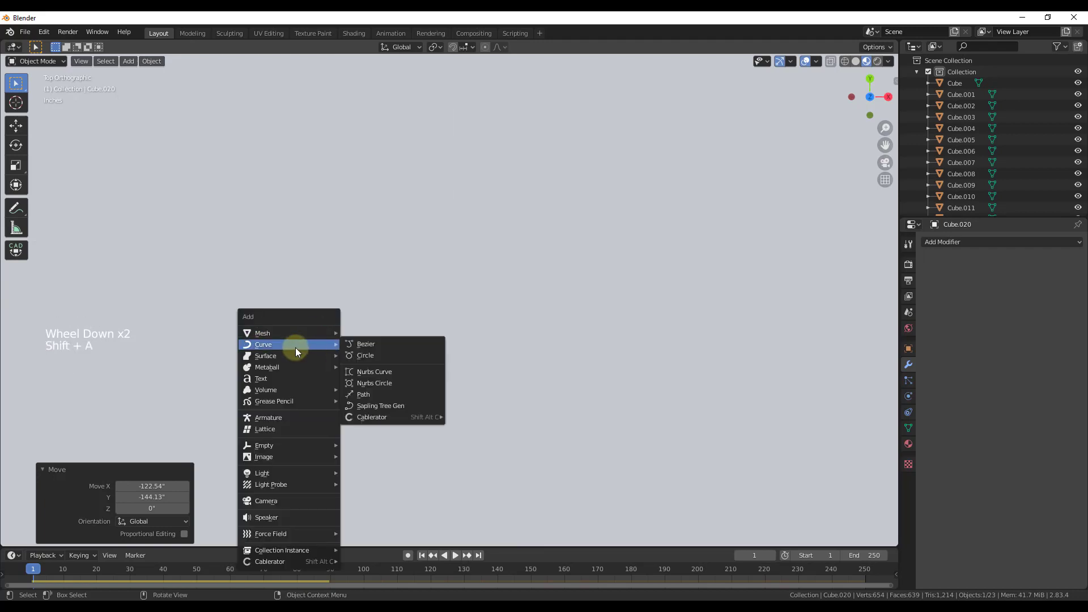
left_click(381, 343)
middle_click_drag(381, 343, 667, 142)
scroll(668, 142, "up", 3)
scroll(684, 121, "up", 2)
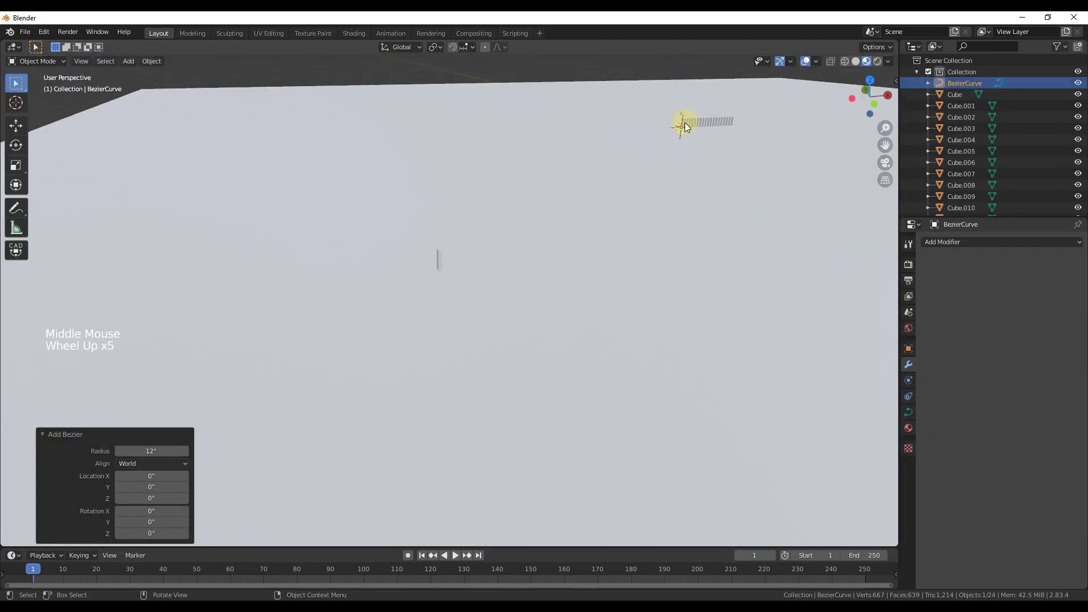
key("g")
key("shift+z")
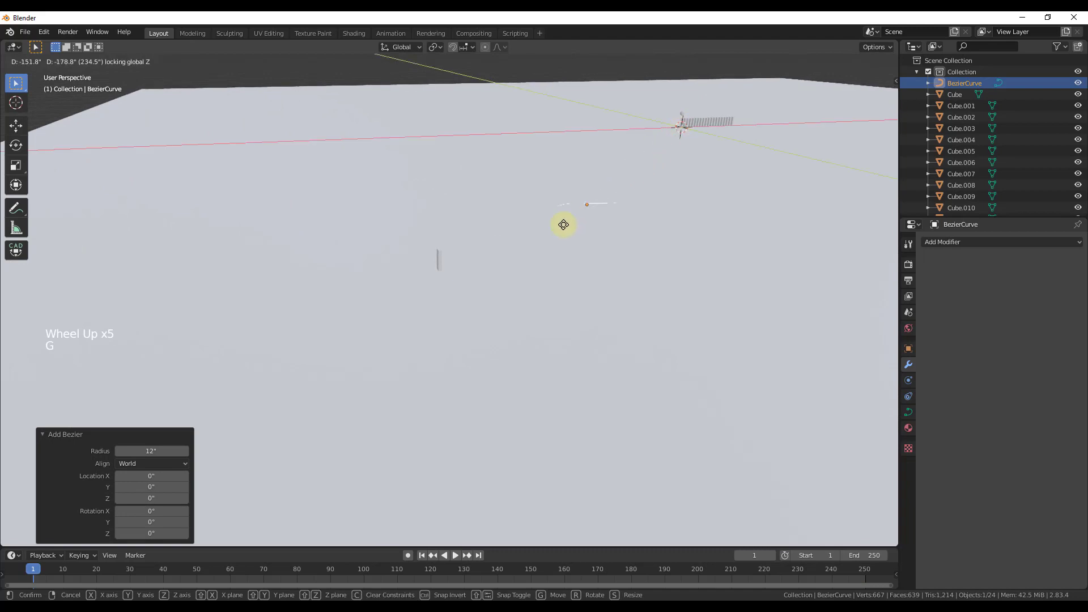
left_click(481, 273)
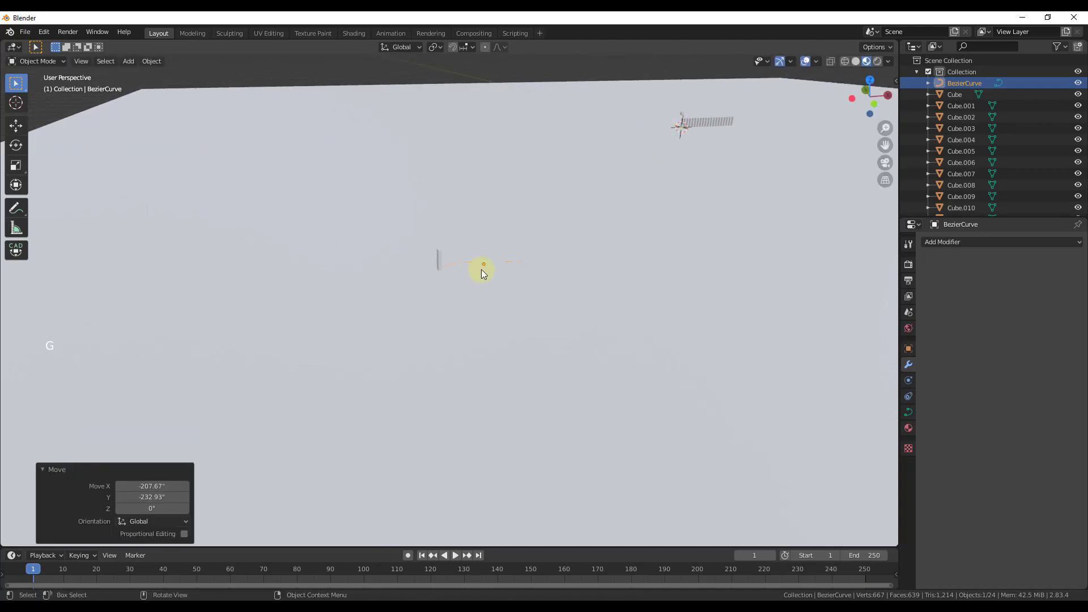
In top view with solid shading, move the curve about -0.61 inches in X and -1.82 inches in Y to align its start with the slab
left_click(871, 81)
scroll(452, 289, "up", 3)
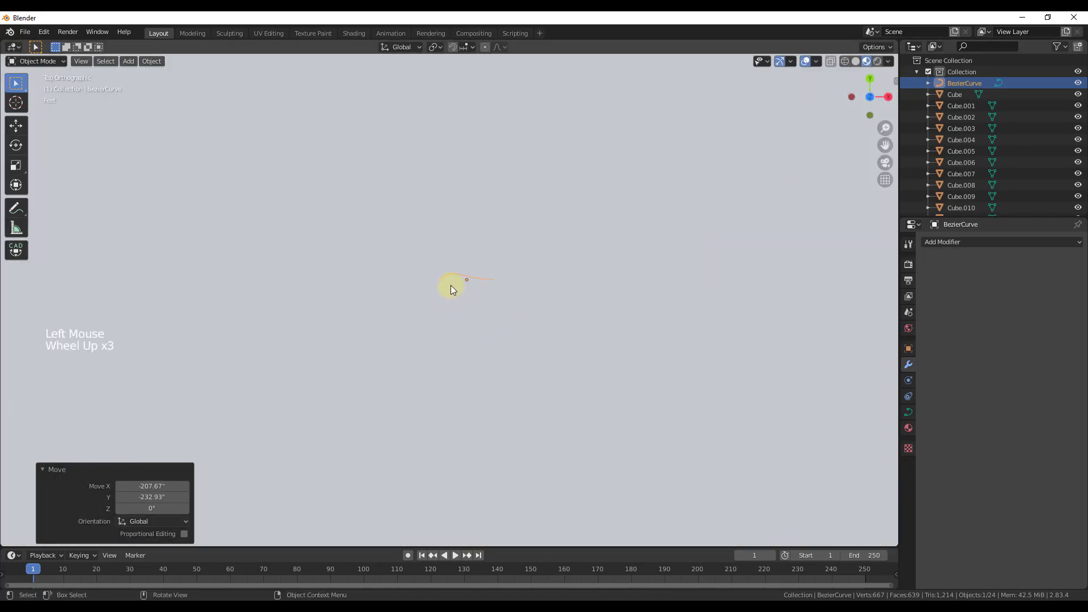
left_click(854, 65)
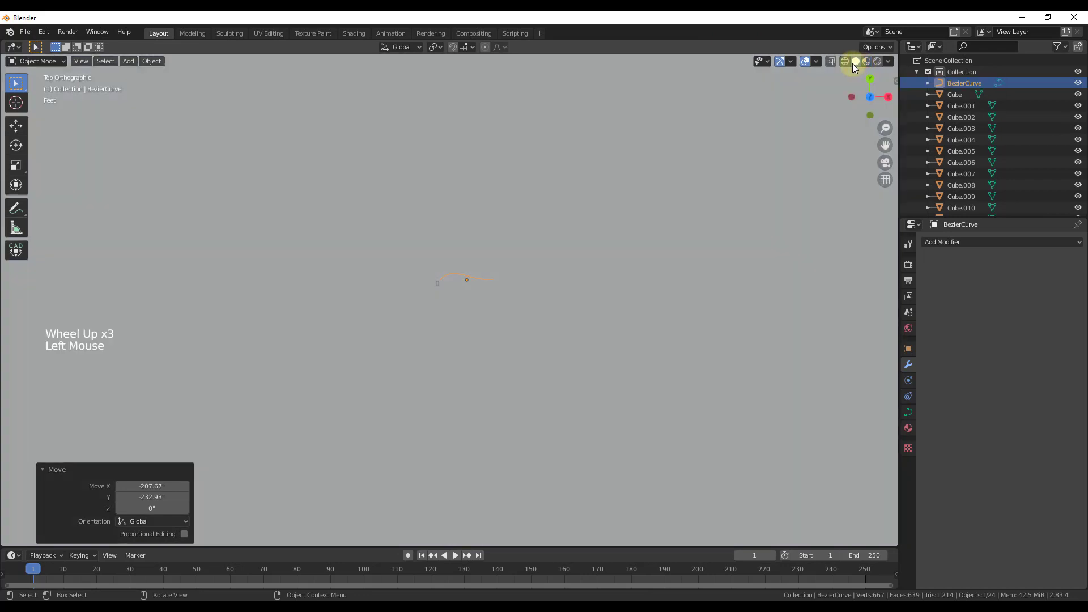
scroll(442, 289, "up", 5)
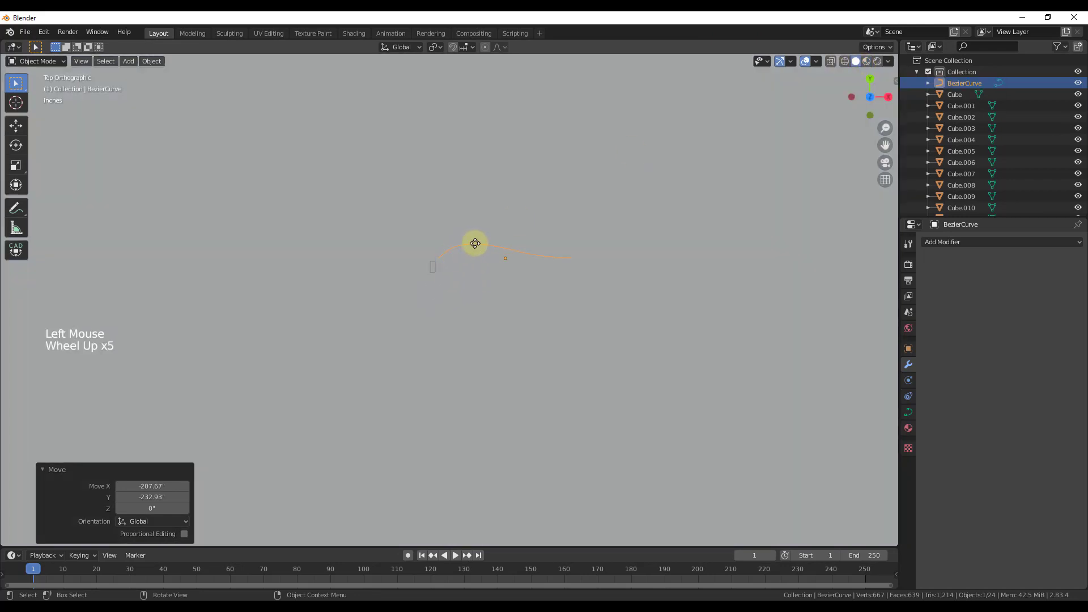
key("g")
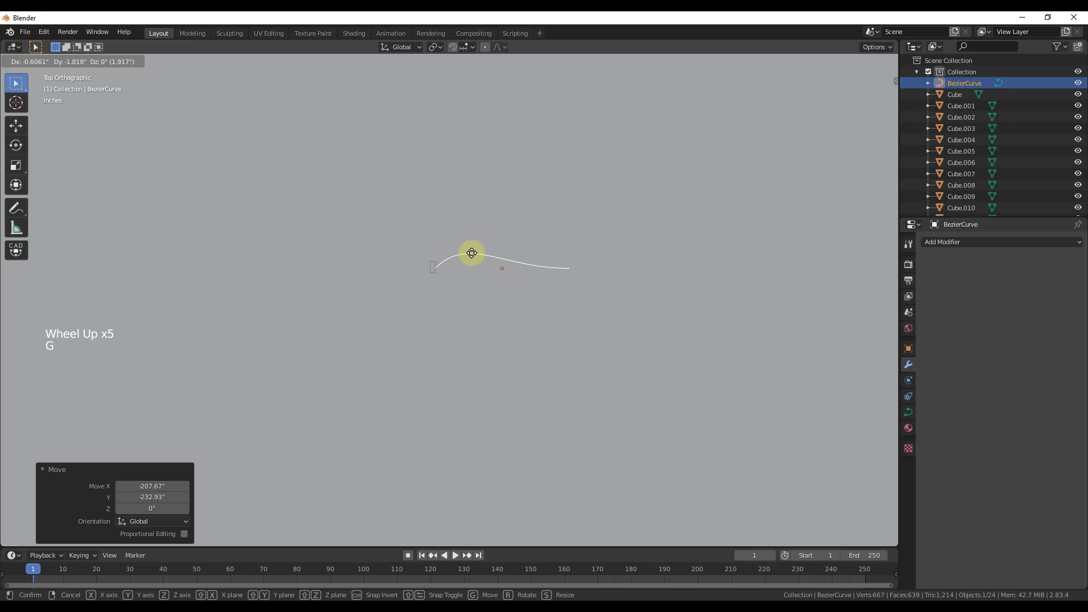
left_click(472, 252)
scroll(506, 287, "up", 2)
scroll(464, 280, "down", 3)
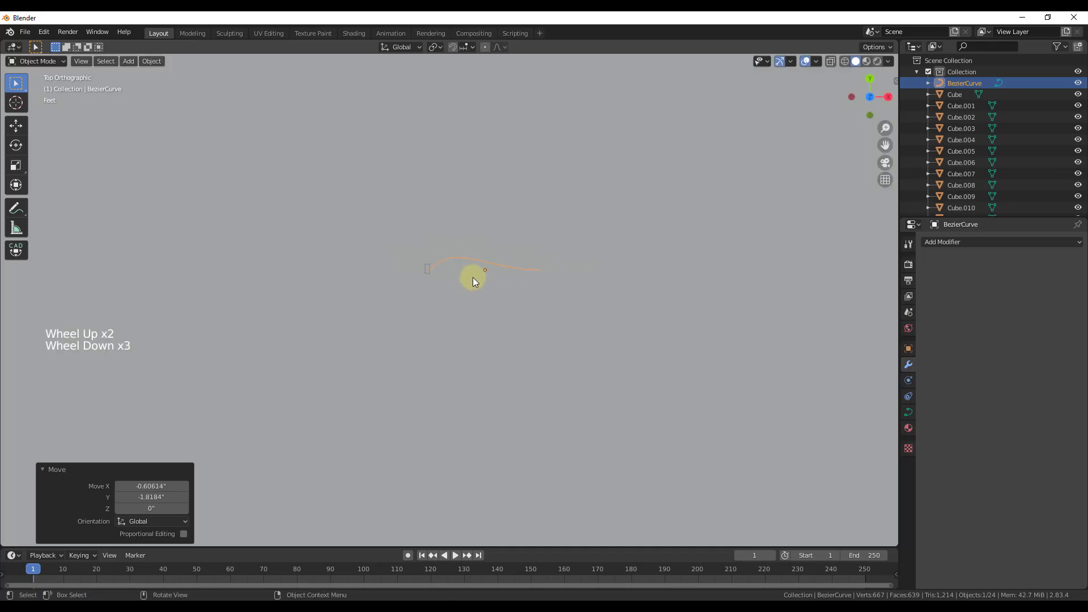
In Edit Mode, select the upper handle of the Bezier curve's start point and rotate it about 42.9° around Z to straighten the start
key("Tab")
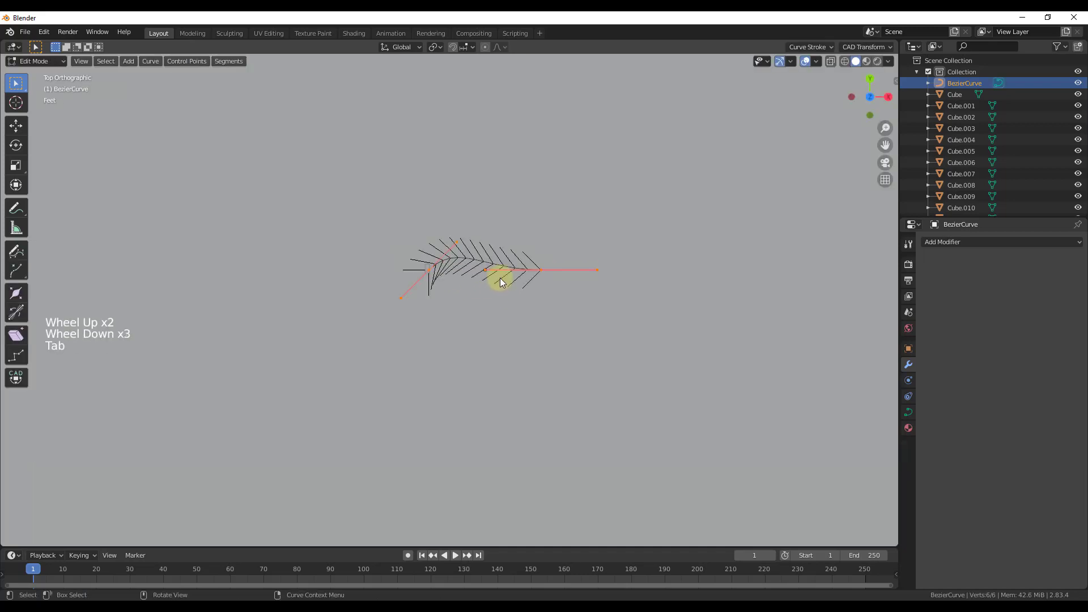
left_click(455, 242)
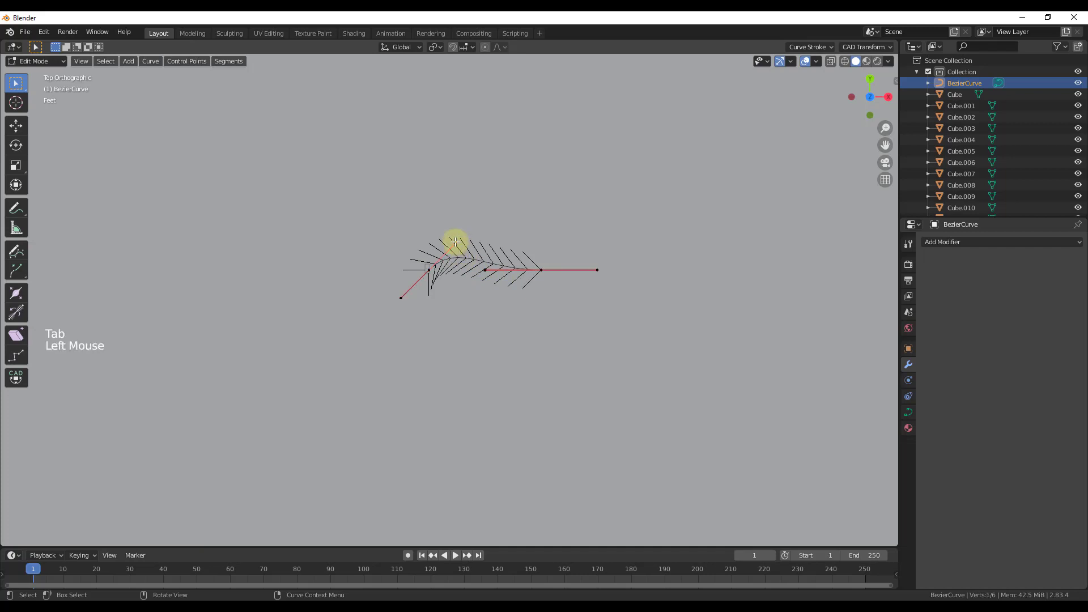
key("Tab")
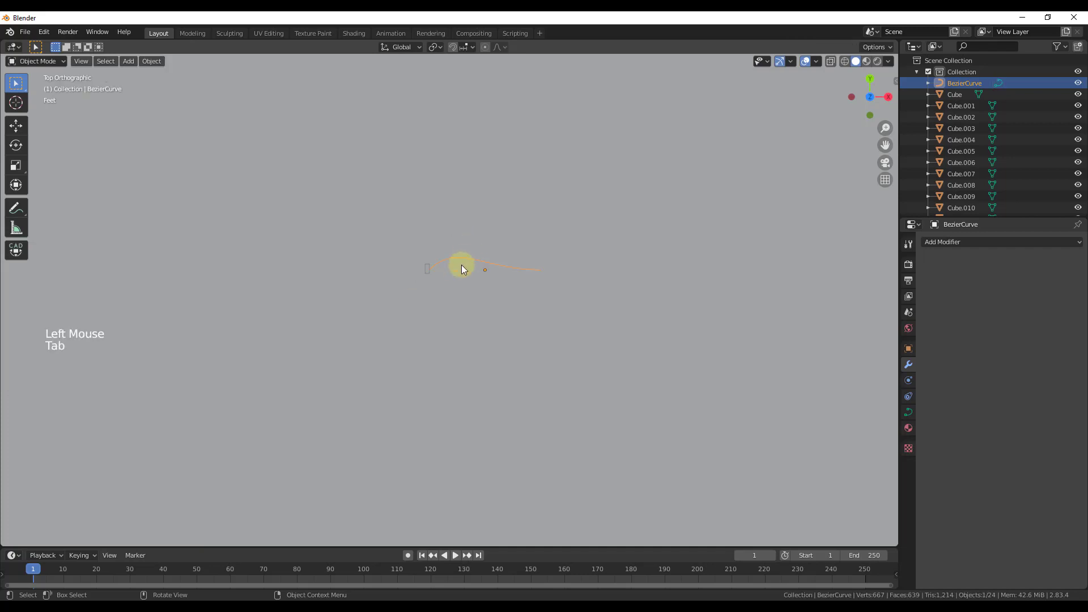
key("Tab")
key("r")
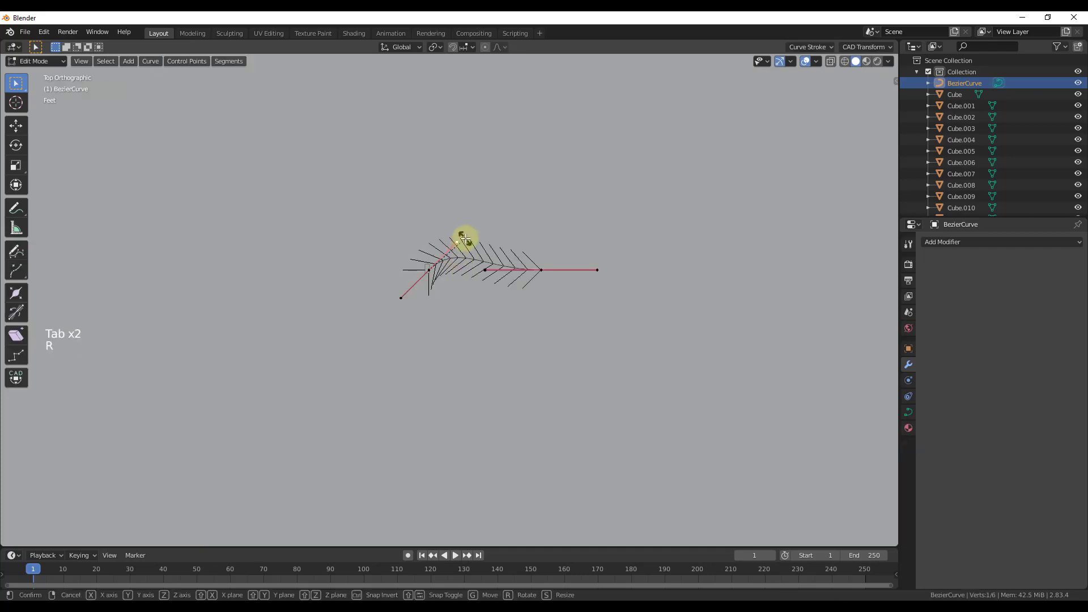
left_click(487, 270)
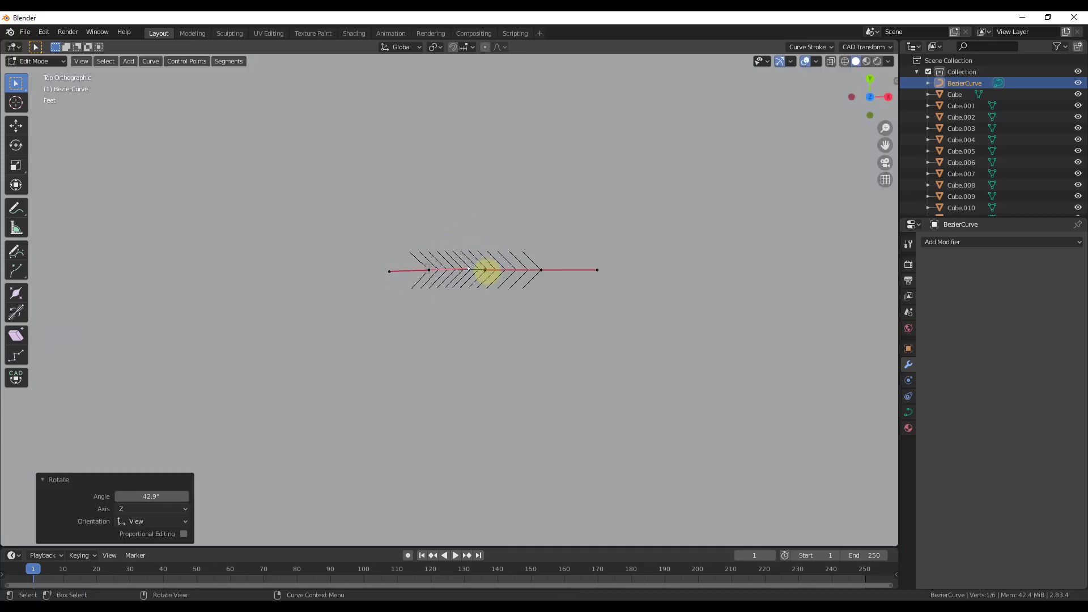
Move the curve's end point about 54.92 inches in X and -0.12 inches in Y to lengthen the first segment
left_click(541, 270)
key("g")
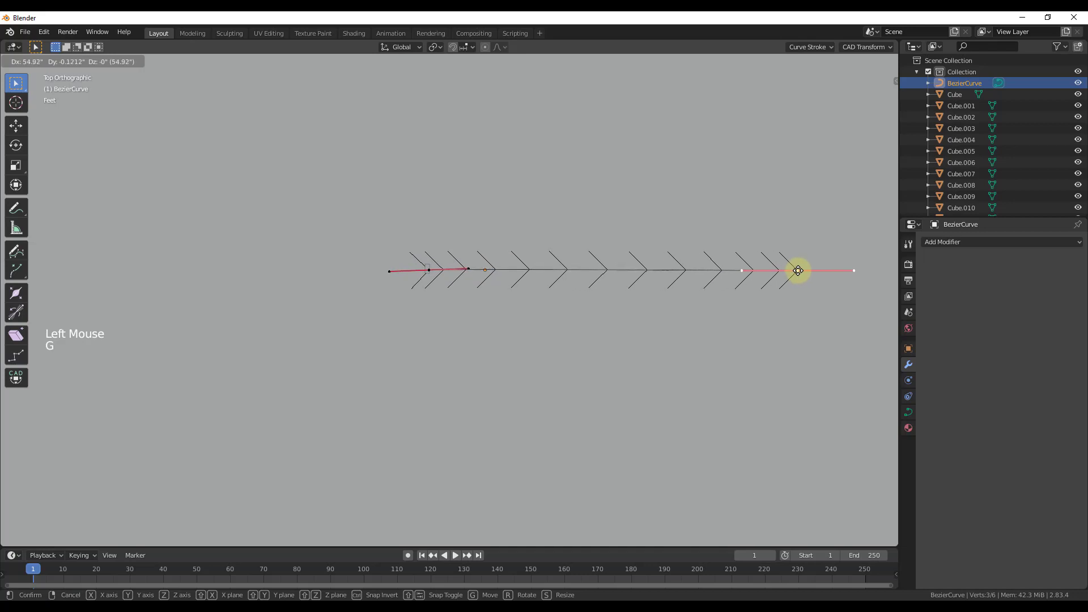
left_click(798, 270)
Extrude two curve points from the end, about 166.8 by -34.75 inches and about 126.84 by 48.65 inches in X and Y
scroll(253, 252, "down", 7)
key("e")
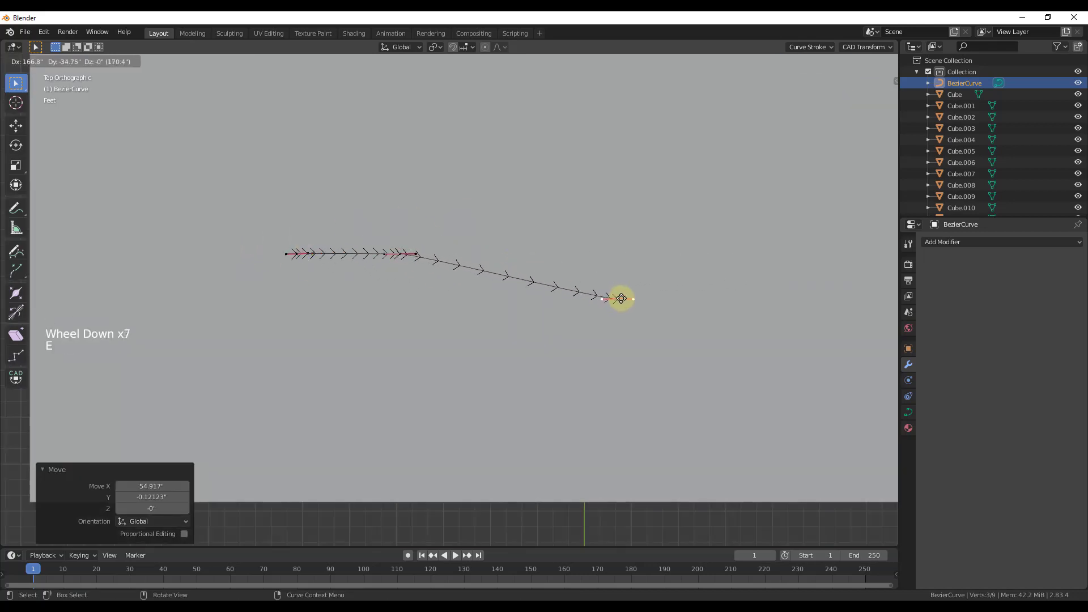
left_click(622, 299)
key("e")
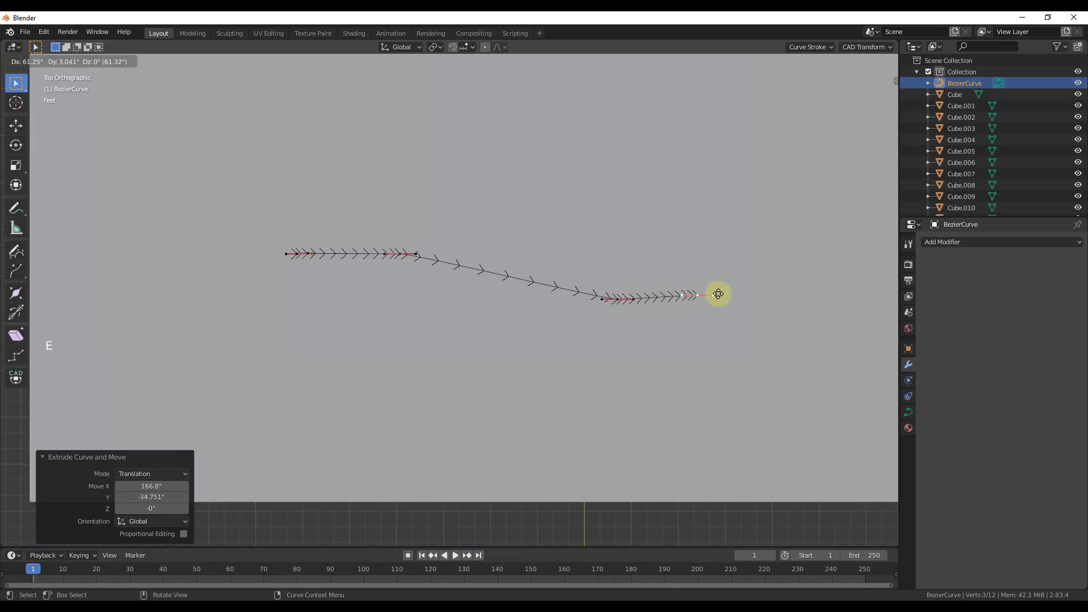
scroll(342, 311, "down", 4)
scroll(565, 286, "up", 2)
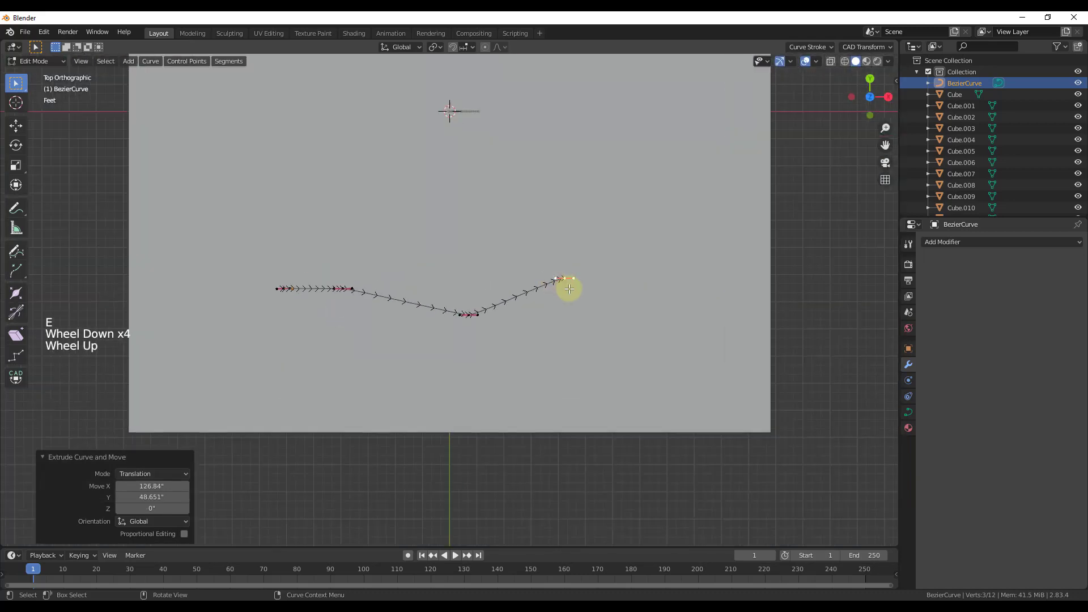
left_click(567, 278)
Extrude points by about 174.52, -68.81 inches and 60.68, 88.2 inches in X and Y, and rotate the last one about -64.9°
key("e")
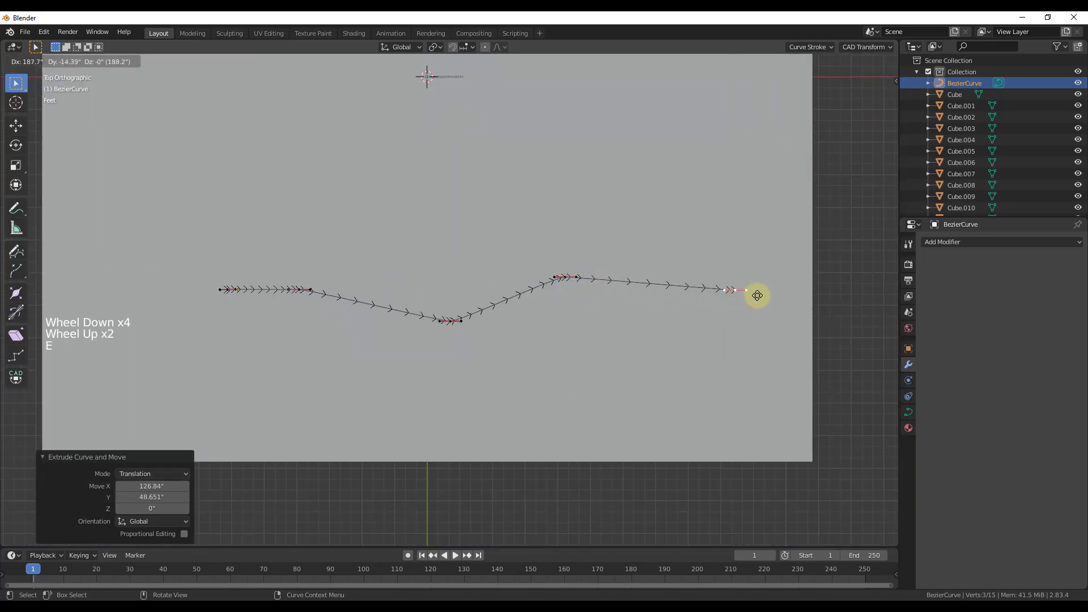
left_click(743, 341)
key("e")
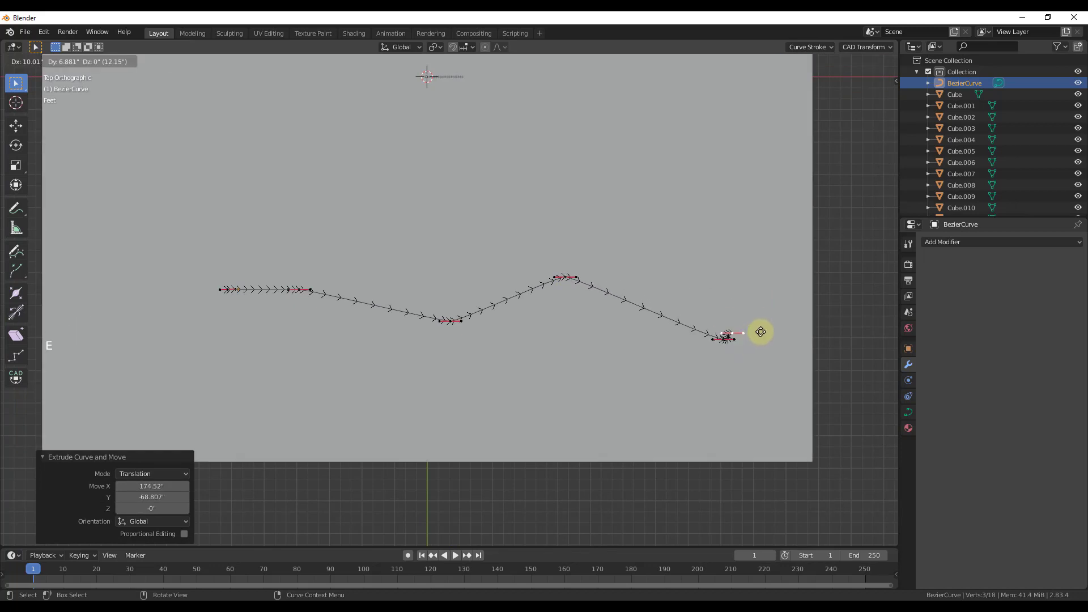
left_click(803, 261)
key("r")
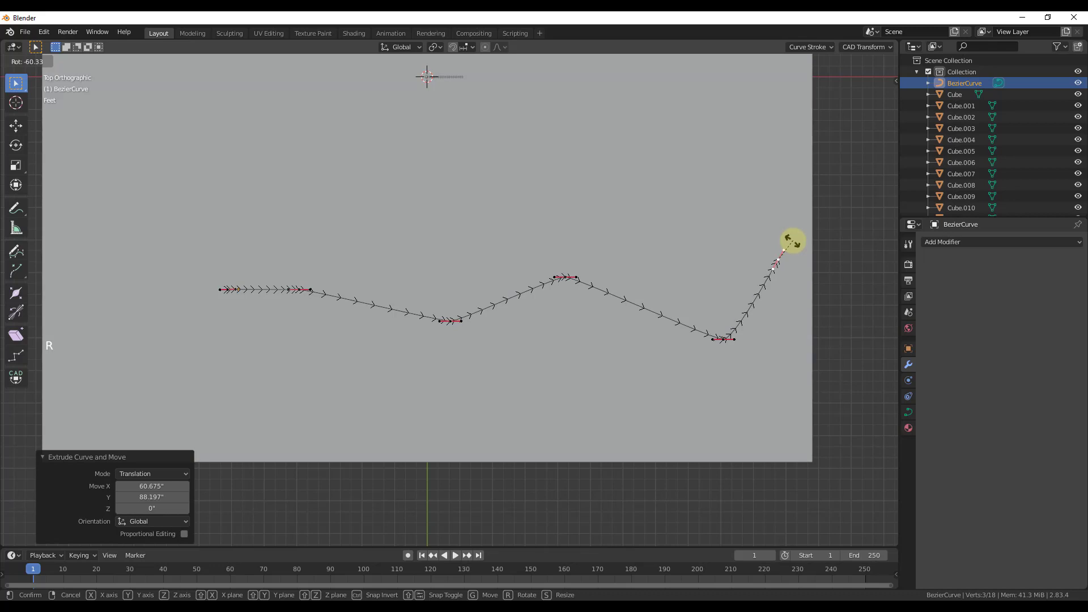
left_click(792, 240)
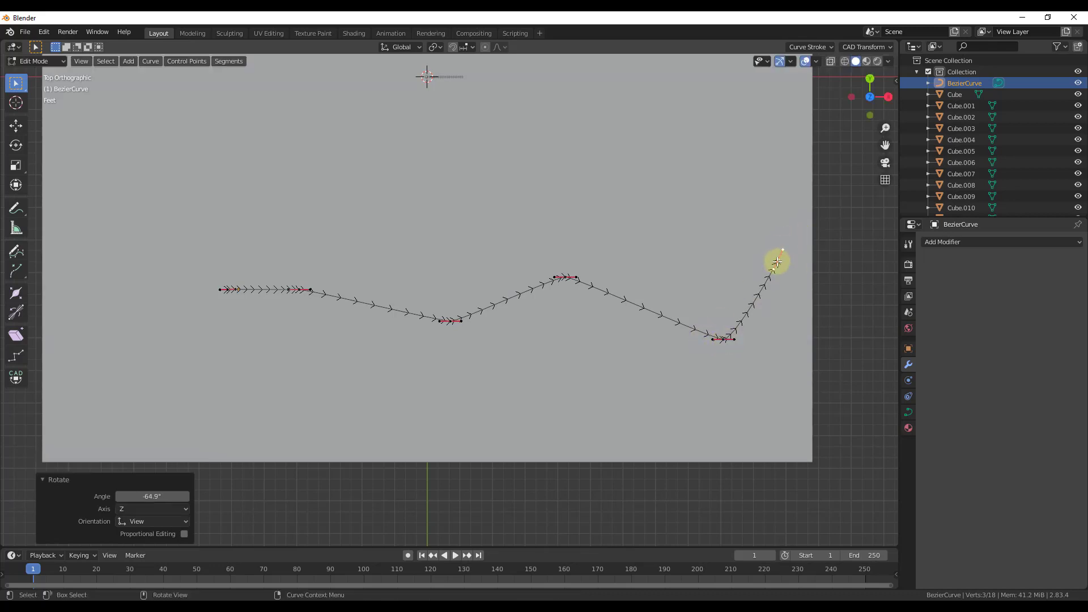
Extrude another point about -53.17 inches in X and 140.12 inches in Y, and rotate it about -71° to turn the path back
scroll(724, 340, "up", 5)
scroll(726, 331, "down", 5)
key("e")
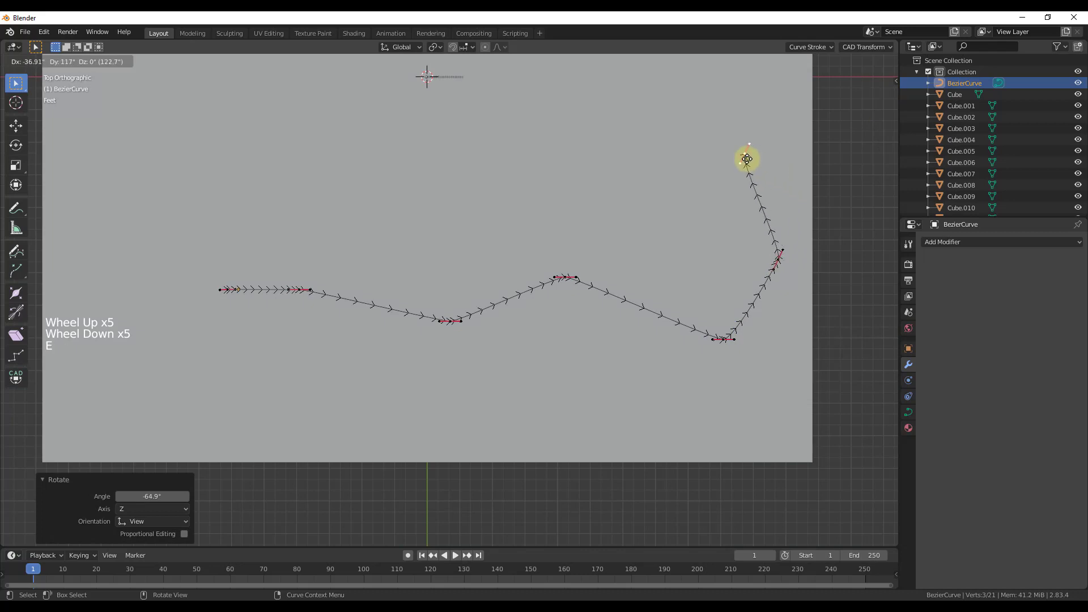
left_click(730, 137)
key("r")
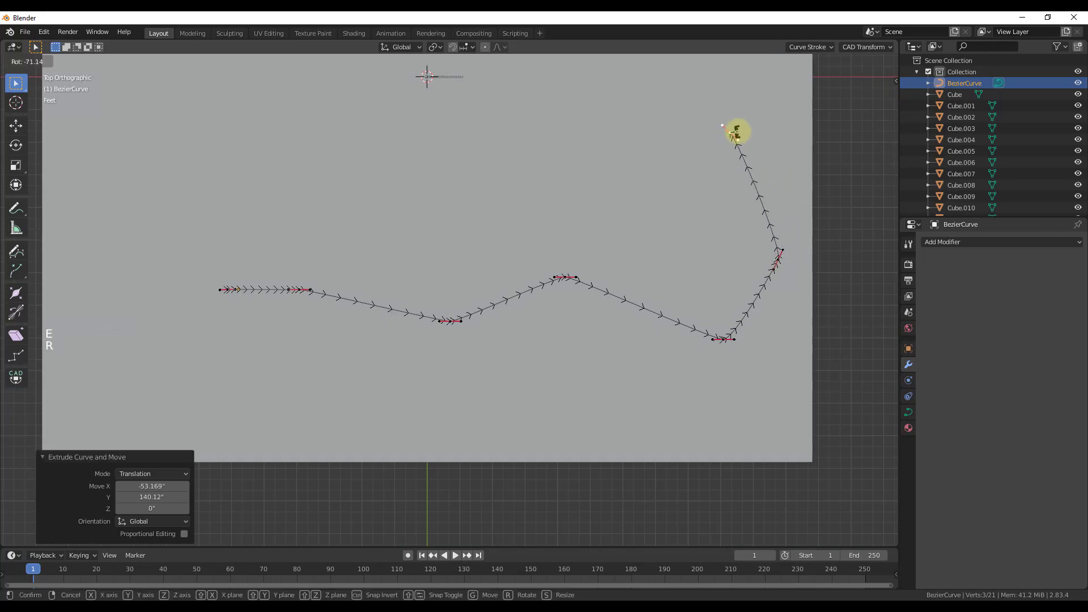
left_click(733, 132)
Extrude four more points in a wavy line back across the plane, the last by about -125.1, -47.54 inches, and return to Object Mode
key("e")
left_click(653, 106)
key("e")
left_click(512, 148)
key("e")
left_click(335, 121)
key("e")
left_click(222, 167)
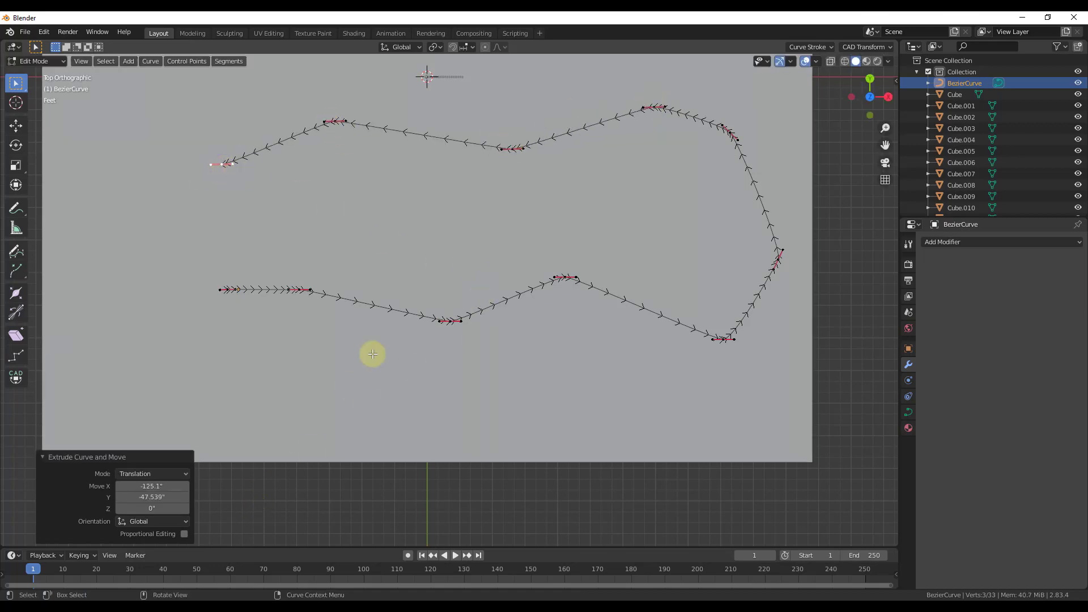
scroll(220, 341, "down", 1)
scroll(220, 341, "down", 2)
middle_click_drag(220, 340, 595, 304)
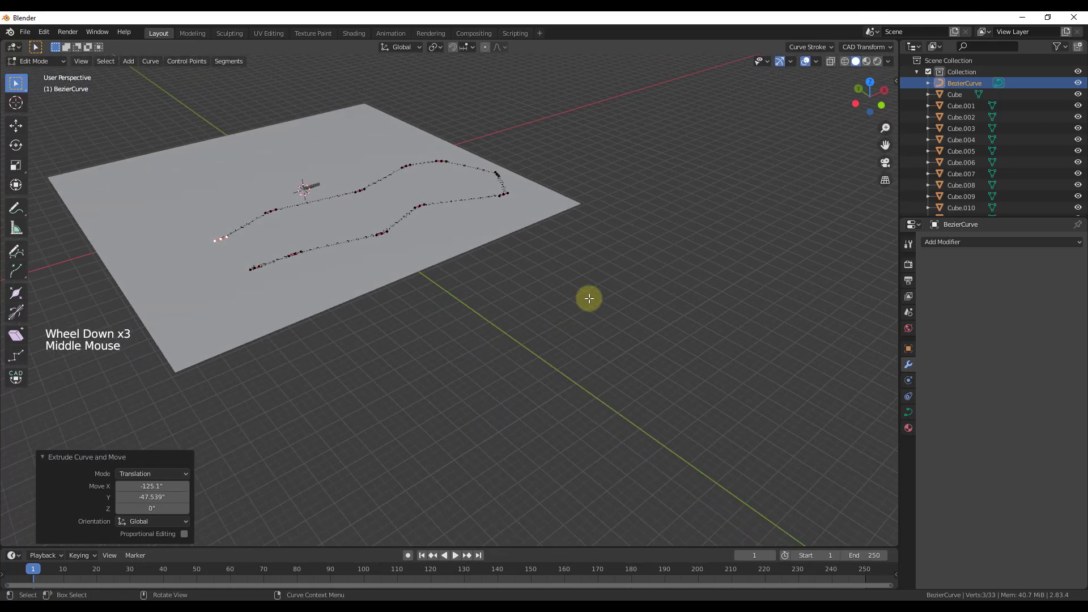
scroll(248, 236, "up", 5)
key("Tab")
Select the single slab at the start of the curve and add an Array modifier to it
scroll(250, 321, "up", 6)
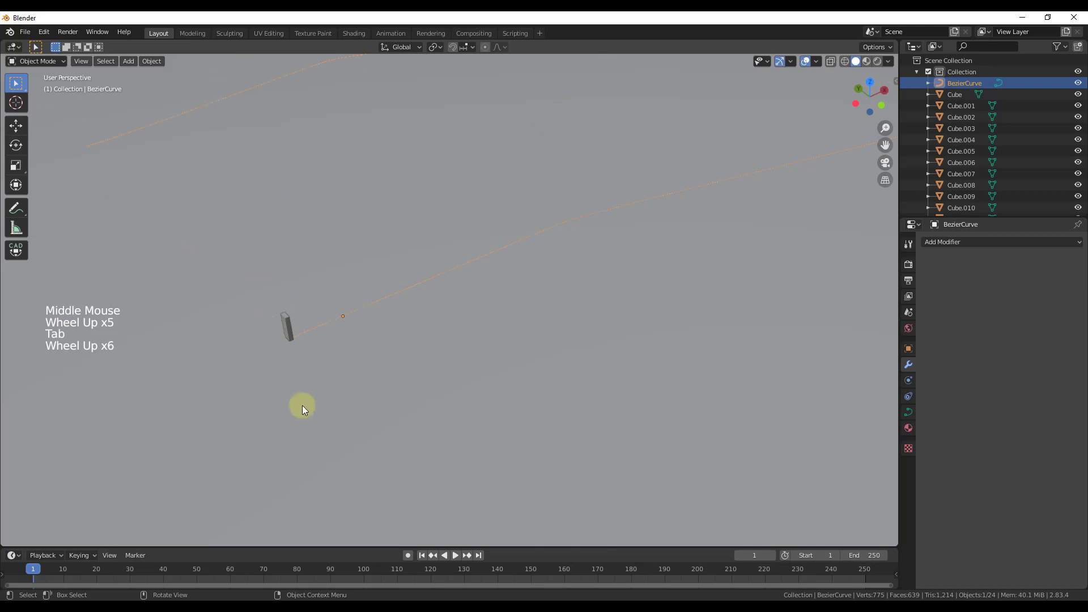
scroll(285, 343, "down", 3)
middle_click_drag(285, 342, 420, 100)
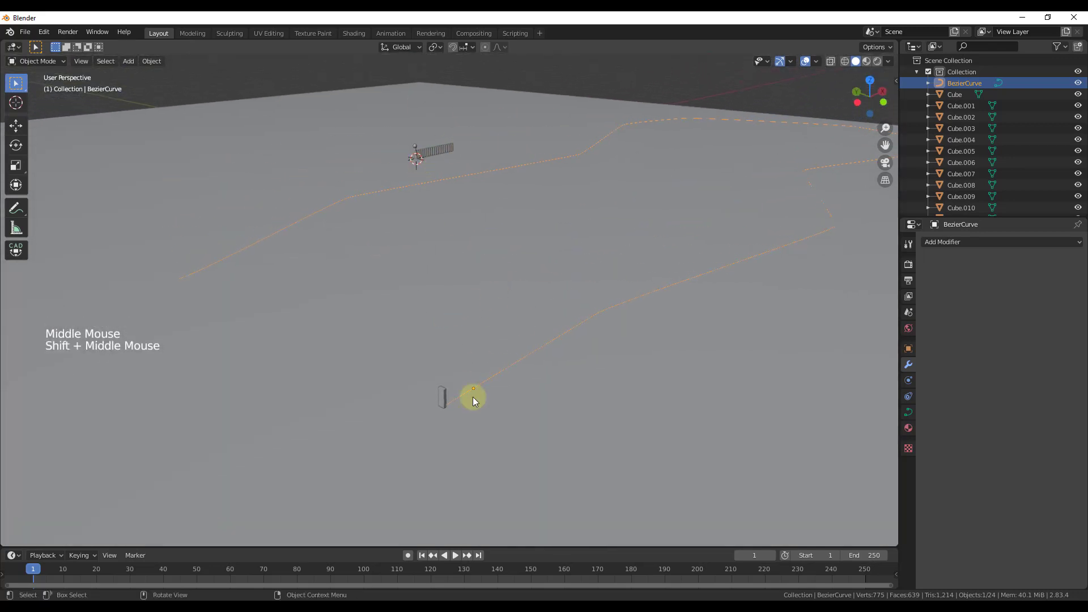
scroll(447, 402, "up", 2)
left_click(441, 399)
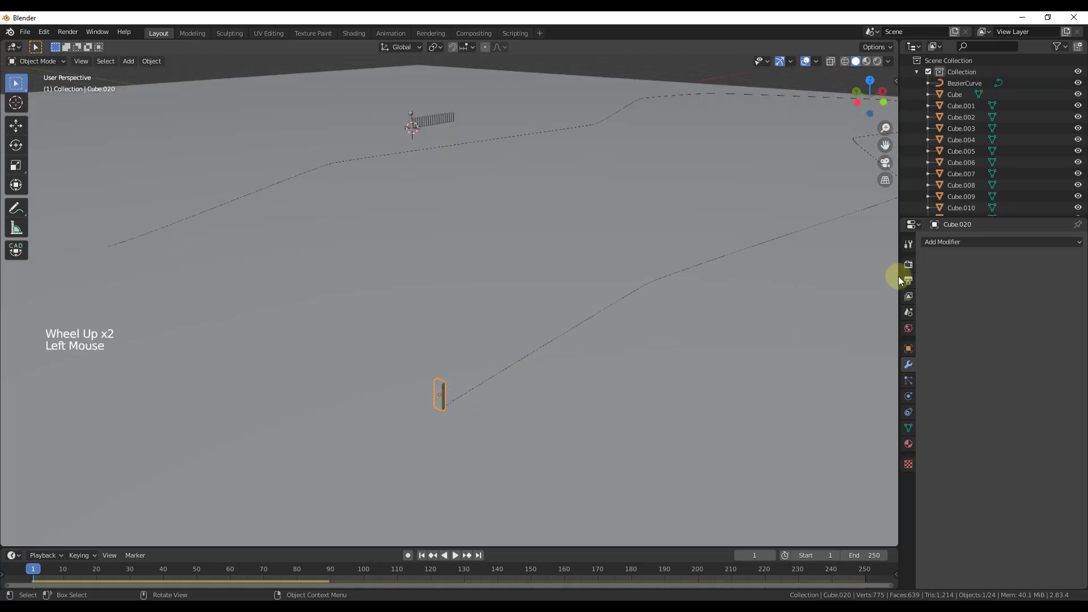
left_click(971, 242)
left_click(859, 268)
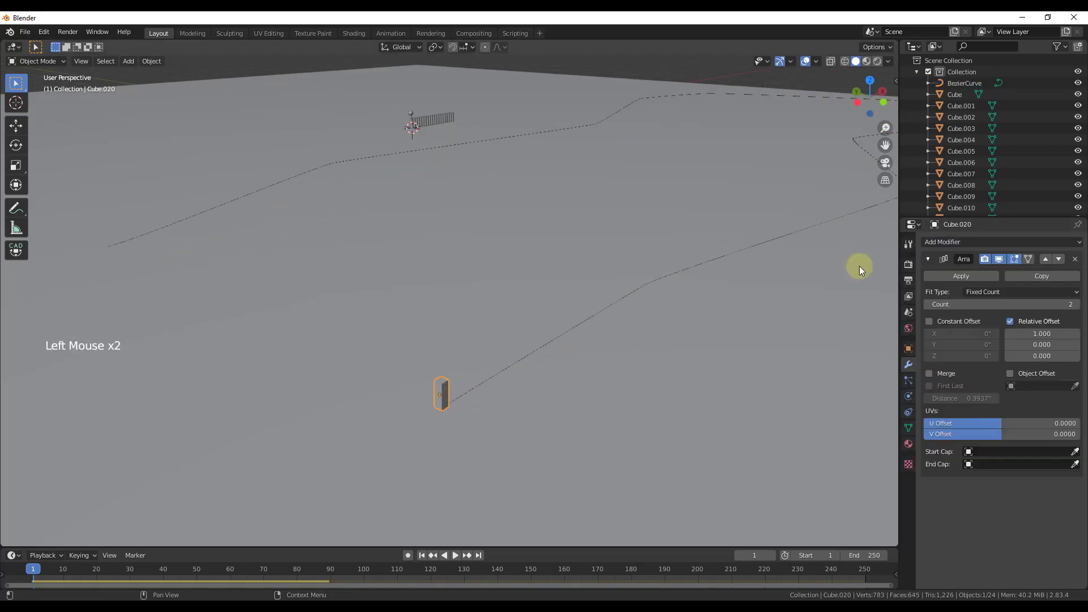
Set the Array's fit type to Fit Curve and assign BezierCurve as its curve
scroll(451, 372, "down", 3)
scroll(507, 356, "up", 3)
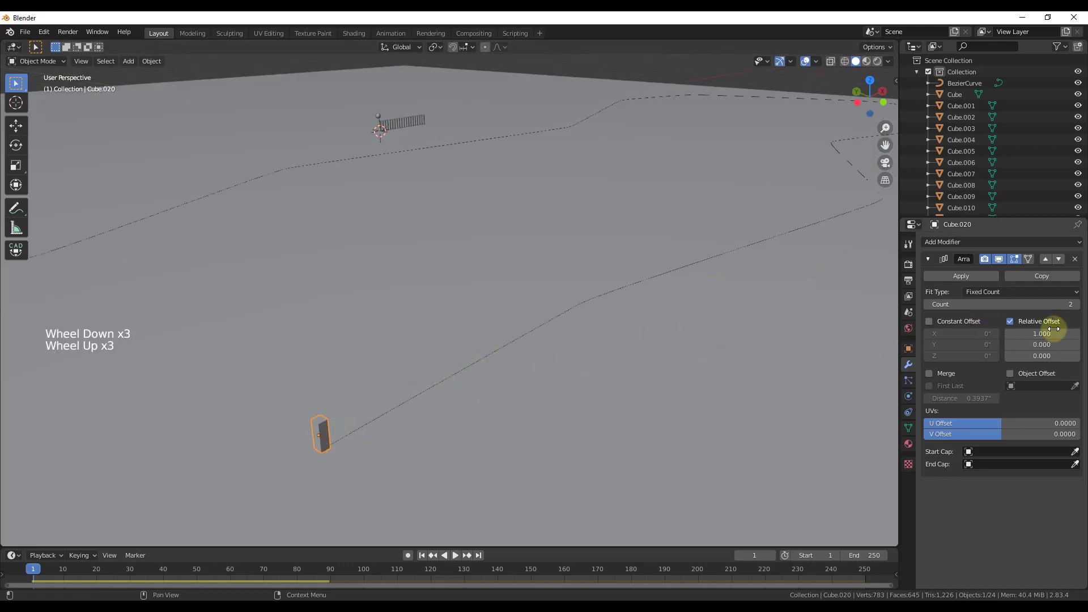
left_click(987, 292)
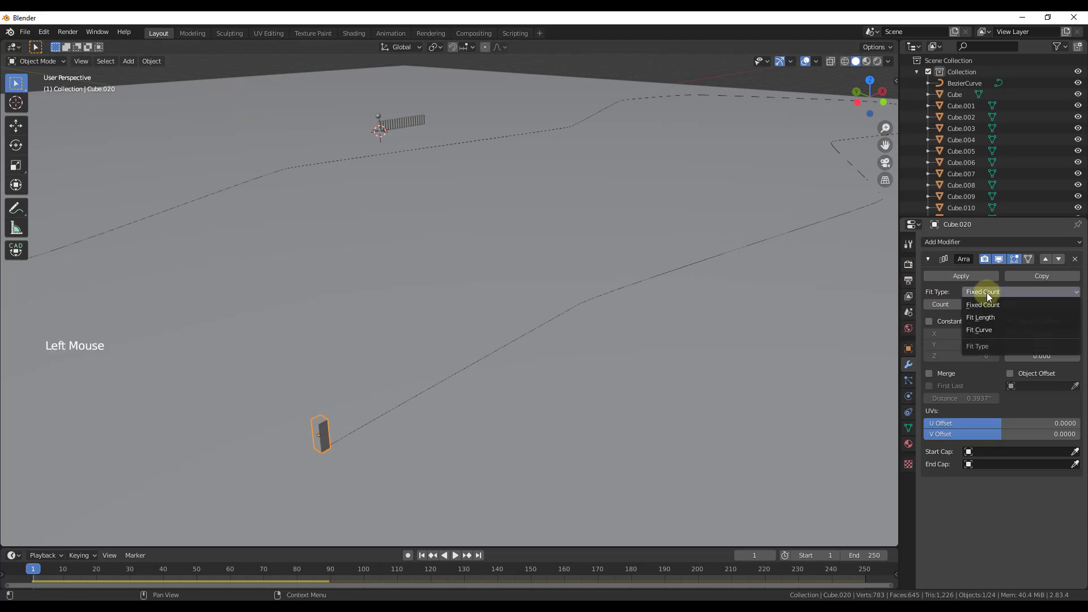
left_click(990, 331)
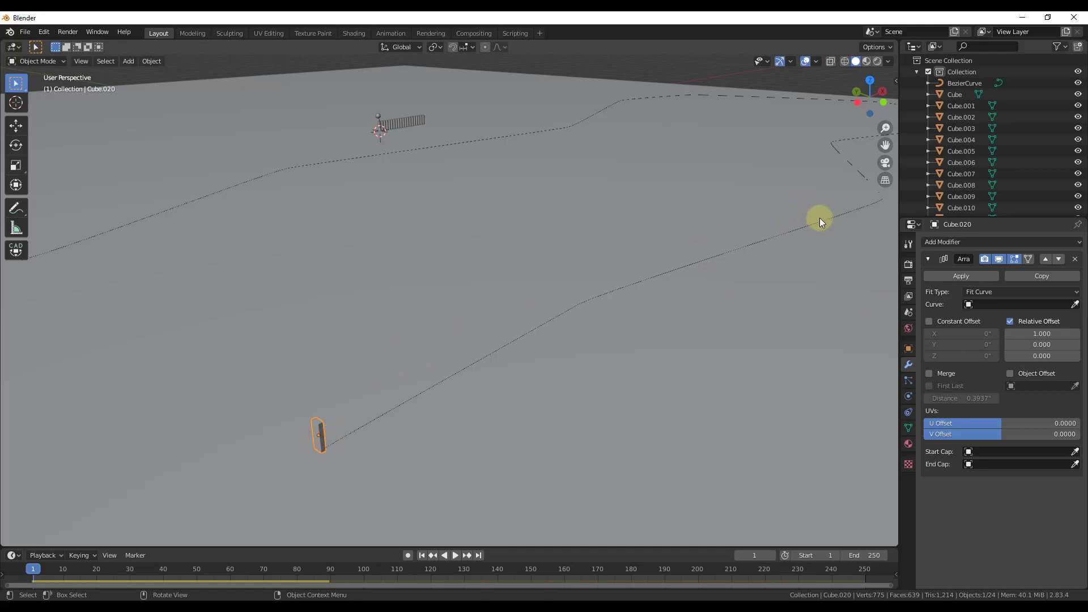
left_click(1075, 306)
left_click(961, 83)
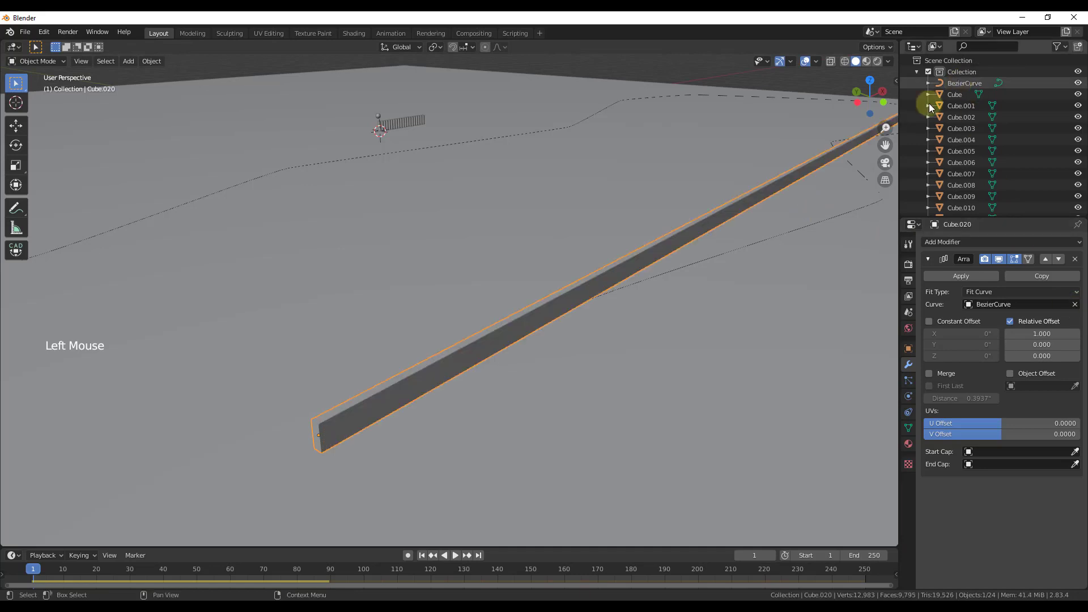
Add a Curve modifier to the arrayed slab and assign BezierCurve as its object
scroll(450, 425, "down", 9)
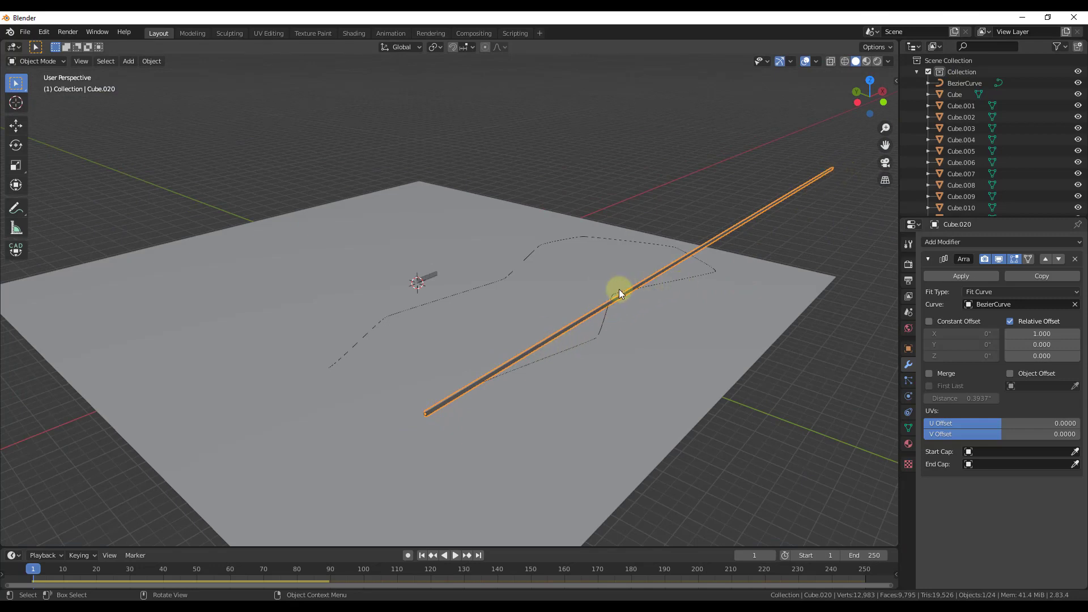
scroll(574, 327, "up", 3)
scroll(637, 331, "down", 1)
scroll(638, 331, "down", 2)
scroll(555, 420, "up", 2)
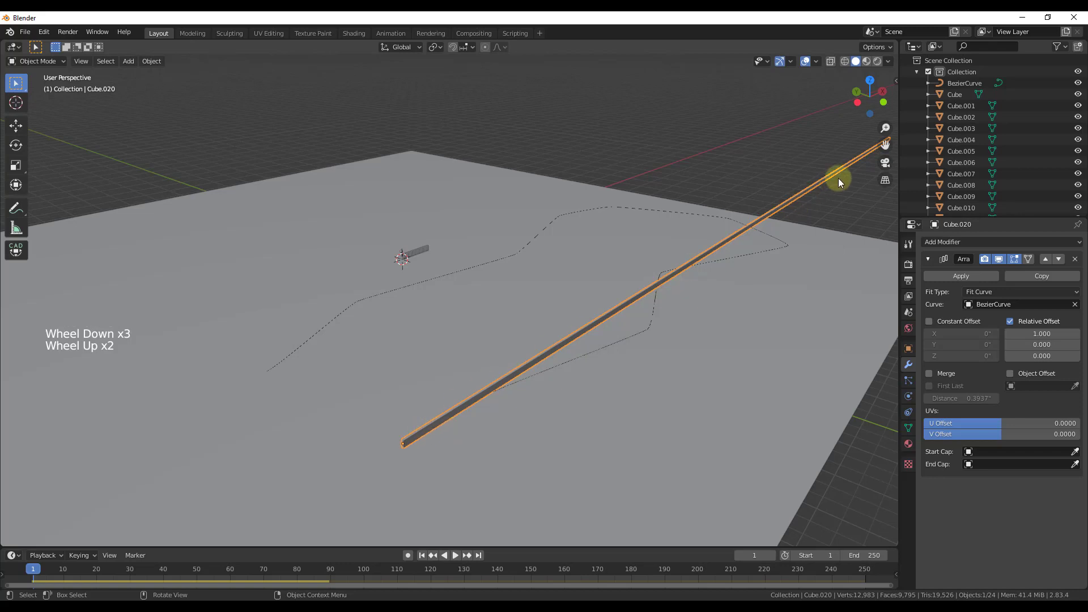
left_click(949, 242)
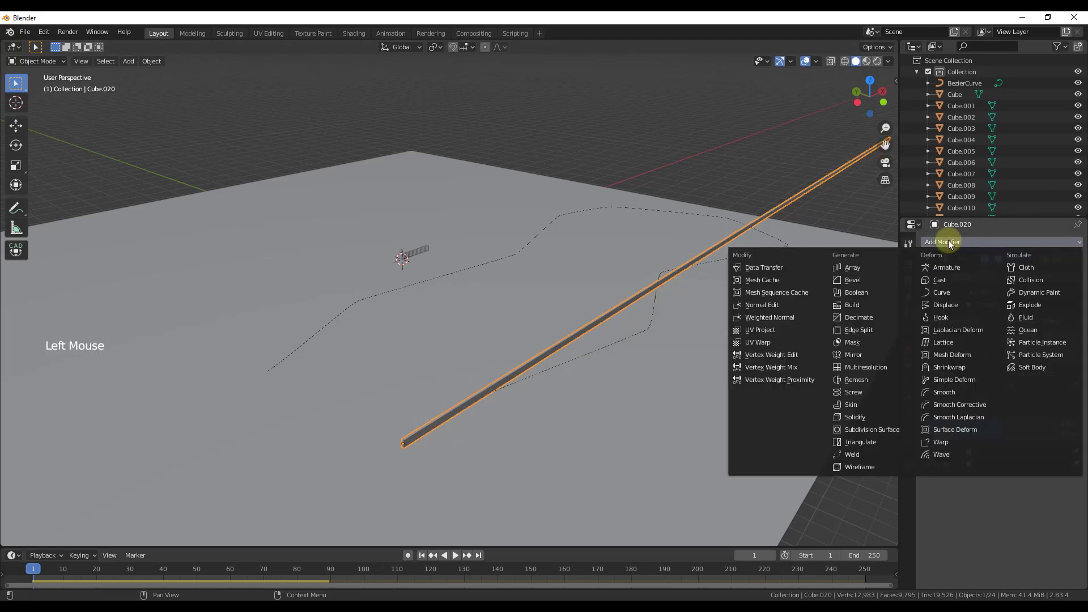
left_click(949, 292)
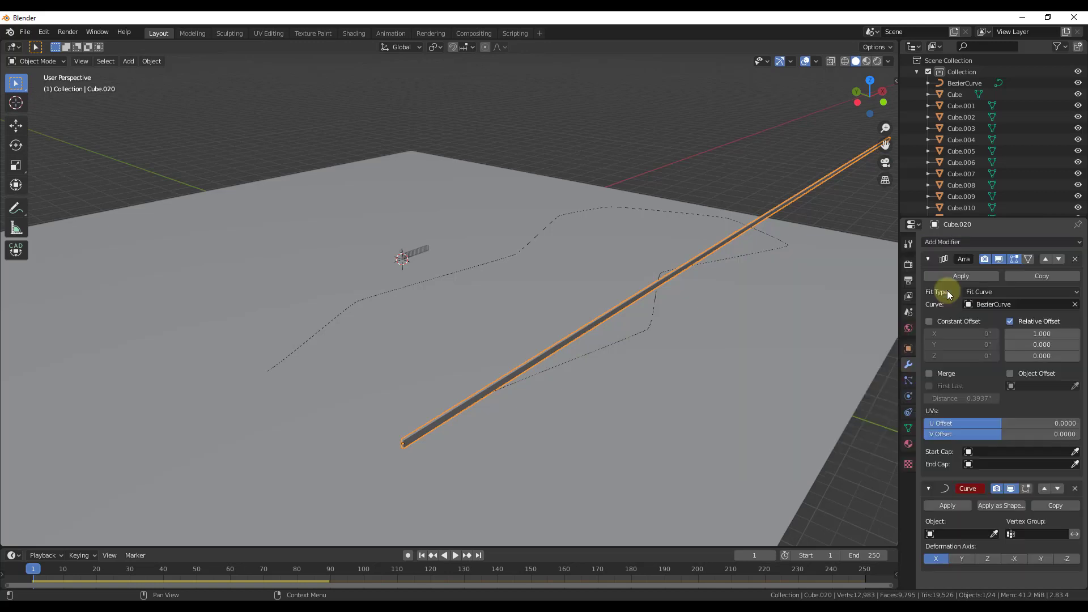
left_click(993, 536)
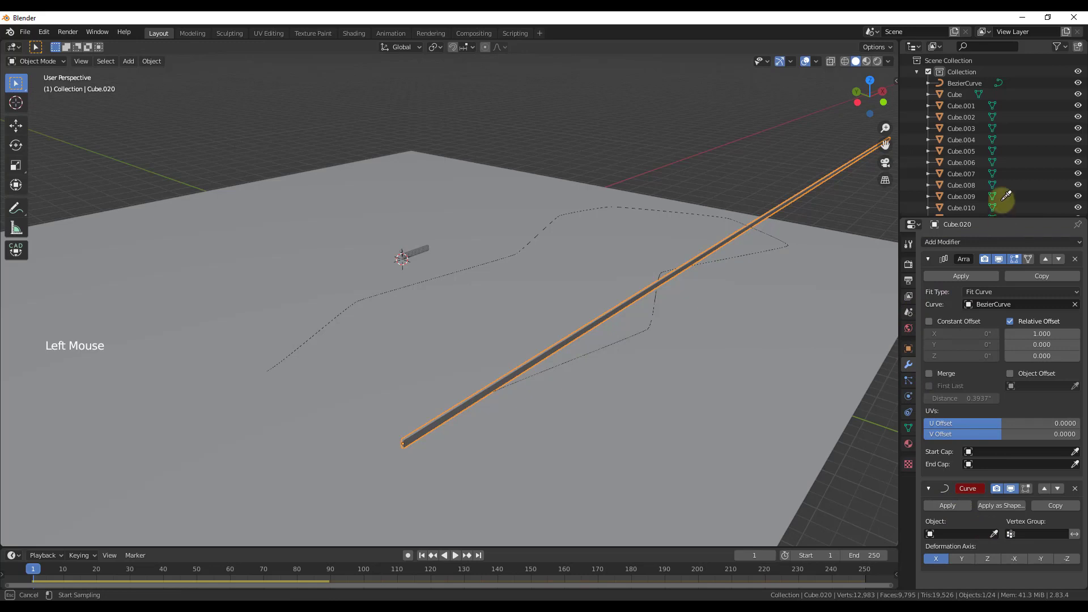
left_click(961, 81)
Set the Array's relative X offset to 2.000 to space the slabs along the curve
scroll(413, 444, "up", 8)
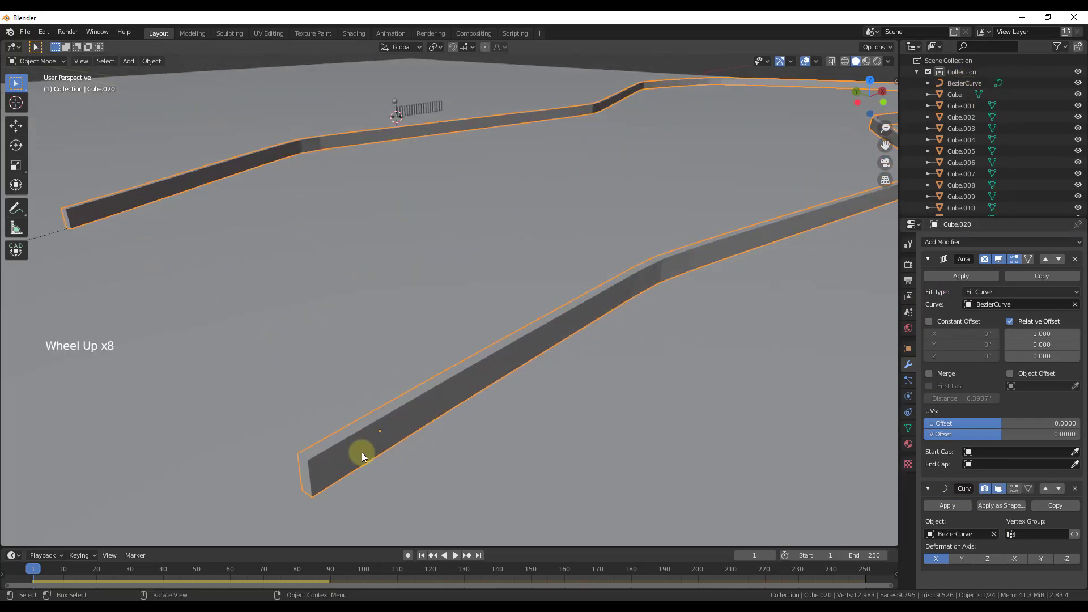
scroll(350, 447, "down", 4)
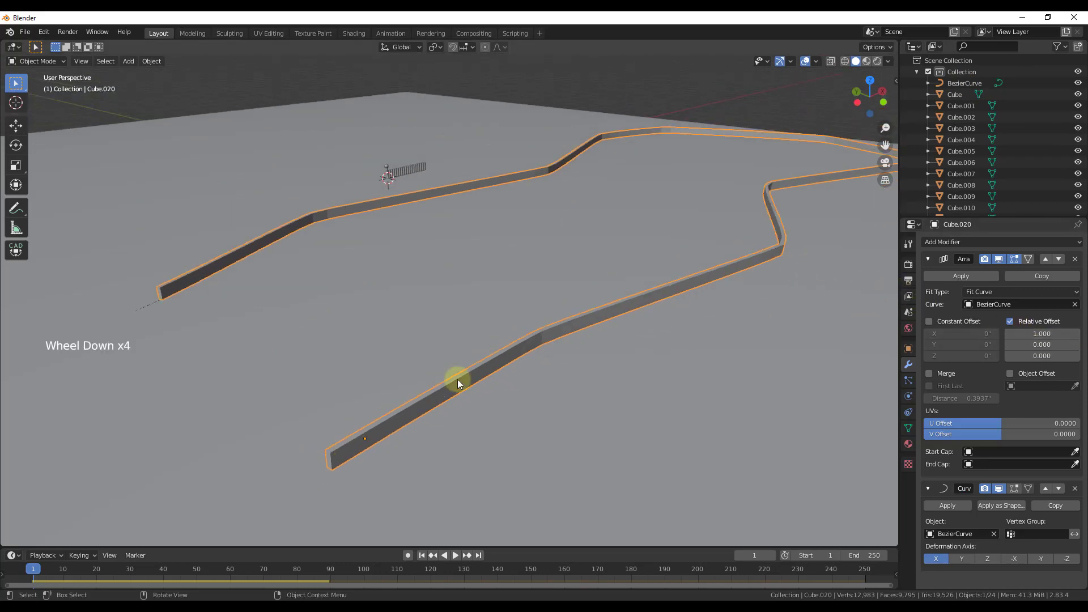
scroll(501, 358, "up", 5)
scroll(454, 376, "down", 6)
scroll(406, 432, "up", 8)
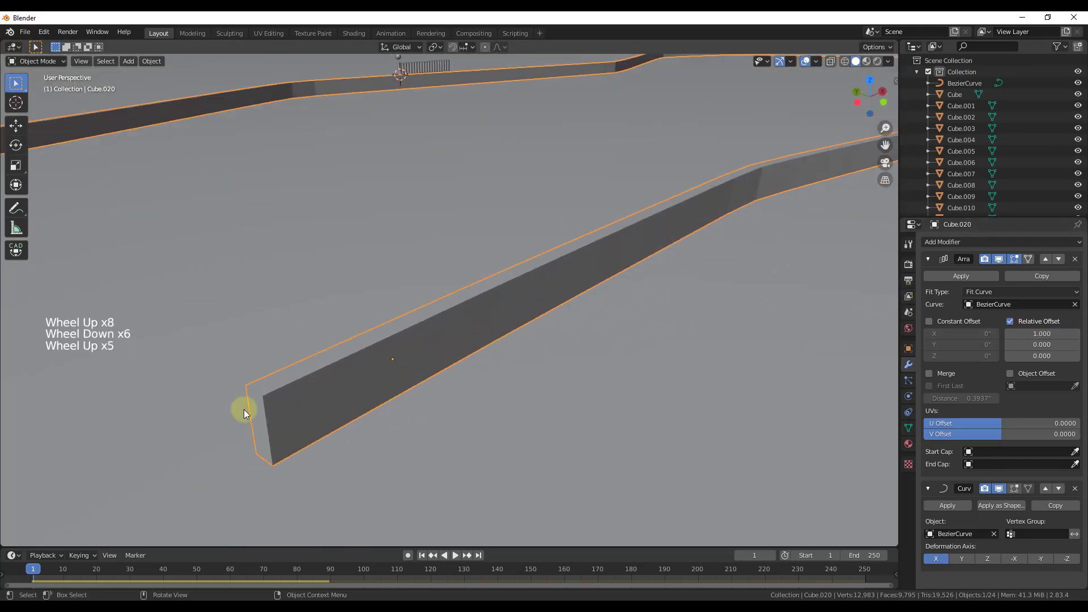
scroll(244, 409, "up", 1)
left_click(1076, 334)
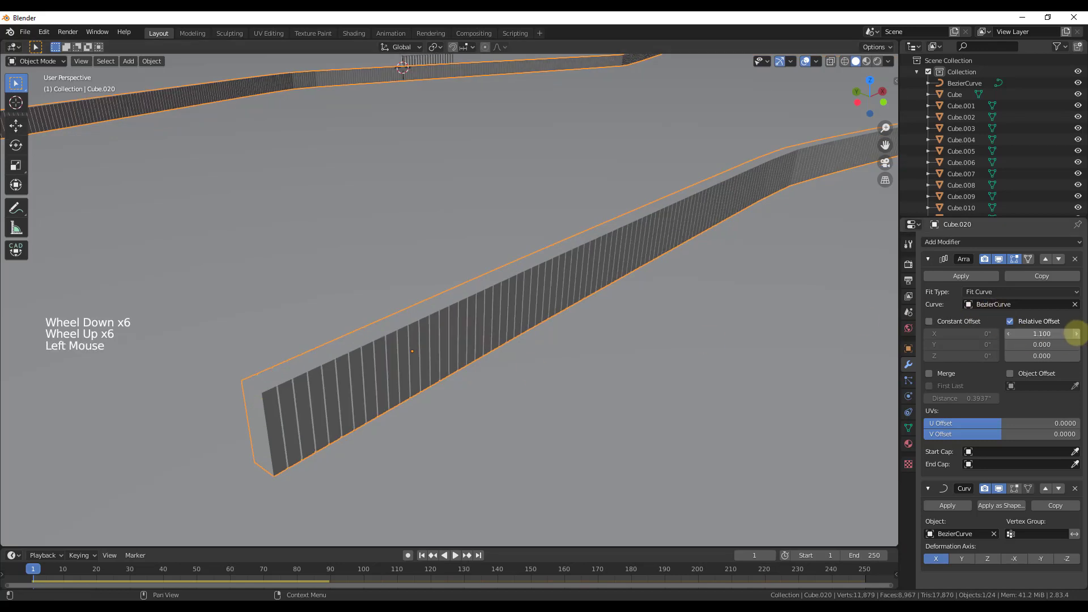
left_click(1076, 334)
left_click(1076, 334)
left_click(1076, 334)
left_click(1076, 334)
left_click(1076, 334)
left_click(1076, 333)
left_click(1076, 333)
left_click(1076, 334)
left_click(1076, 334)
left_click(1076, 333)
left_click(1076, 334)
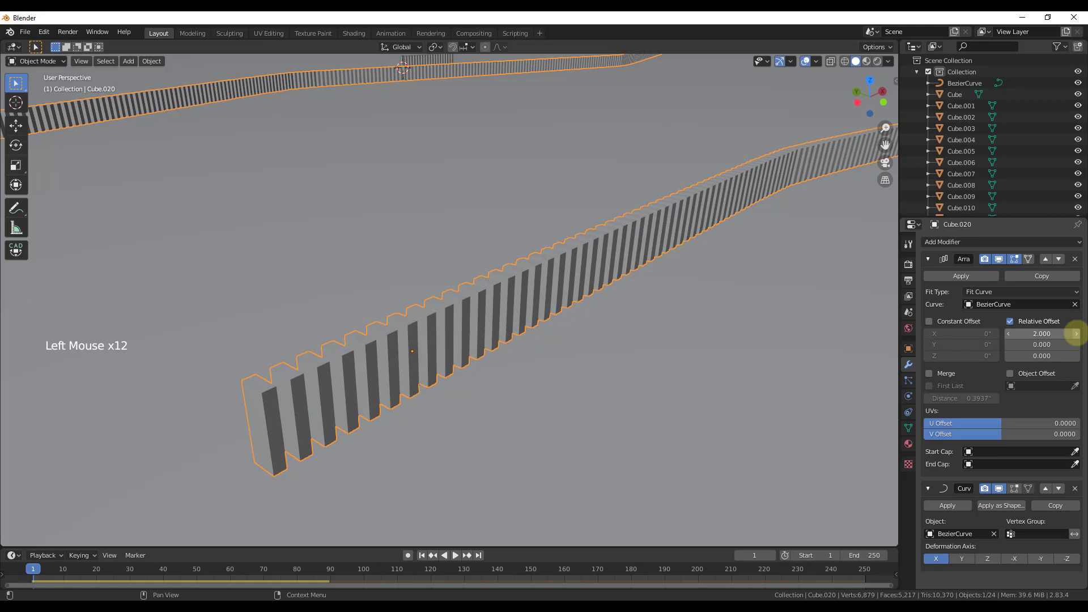
Examine the spacing of the arrayed dominoes along the curve and through its bends
scroll(388, 336, "down", 5)
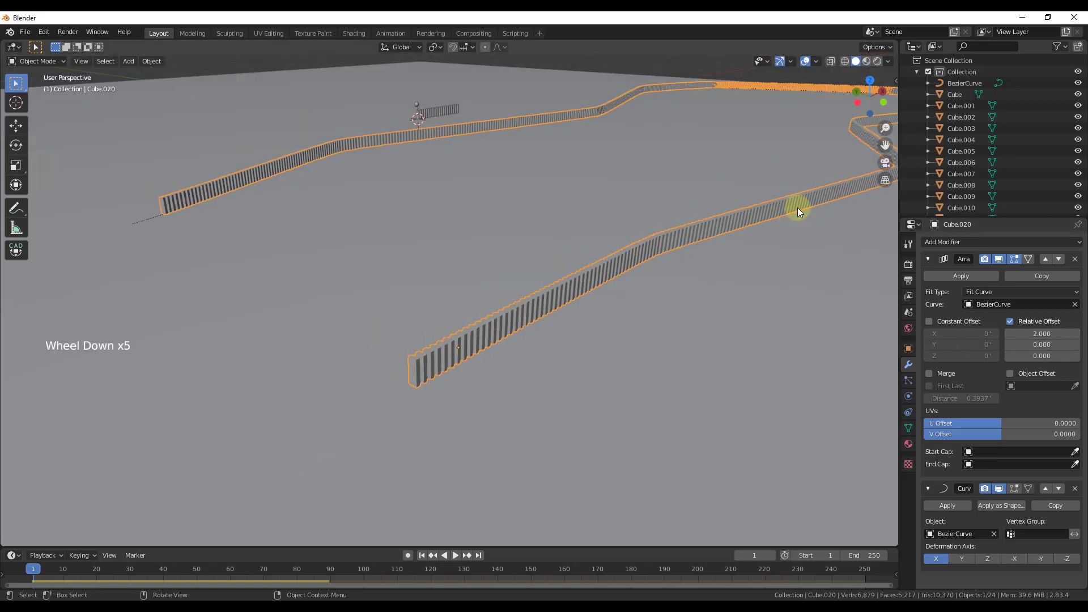
scroll(454, 368, "up", 6)
middle_click_drag(445, 372, 406, 401)
scroll(507, 234, "down", 1)
scroll(409, 231, "down", 6)
scroll(642, 253, "up", 10)
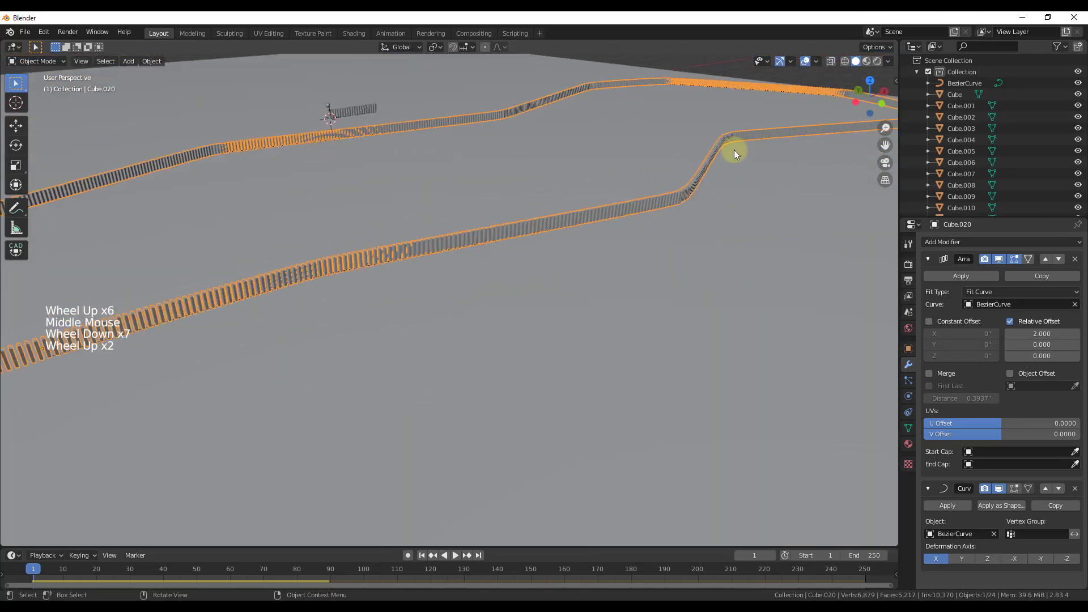
scroll(633, 201, "up", 2)
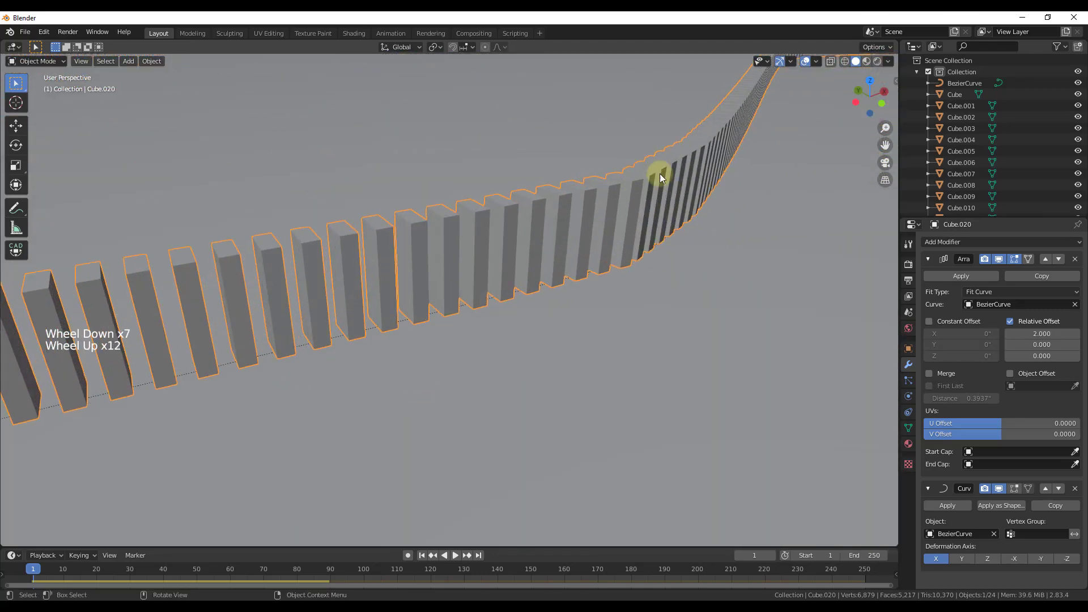
Examine from the top view how closely the arrayed dominoes follow the curve at each bend
left_click(875, 78)
scroll(610, 267, "down", 6)
scroll(858, 276, "up", 4)
scroll(802, 307, "up", 6)
scroll(662, 270, "down", 7)
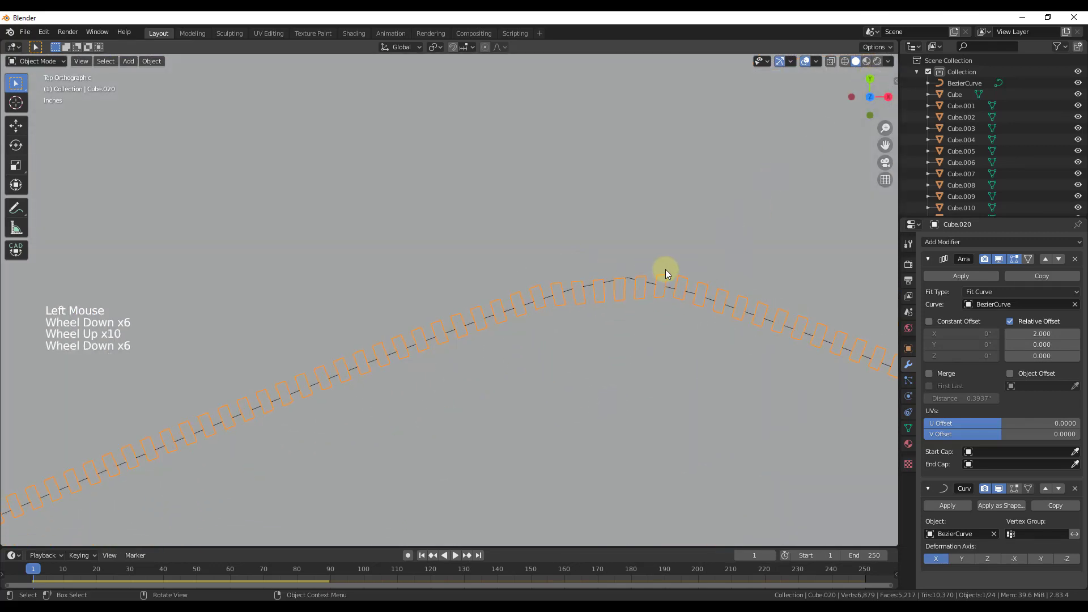
scroll(655, 288, "up", 4)
scroll(604, 266, "up", 2)
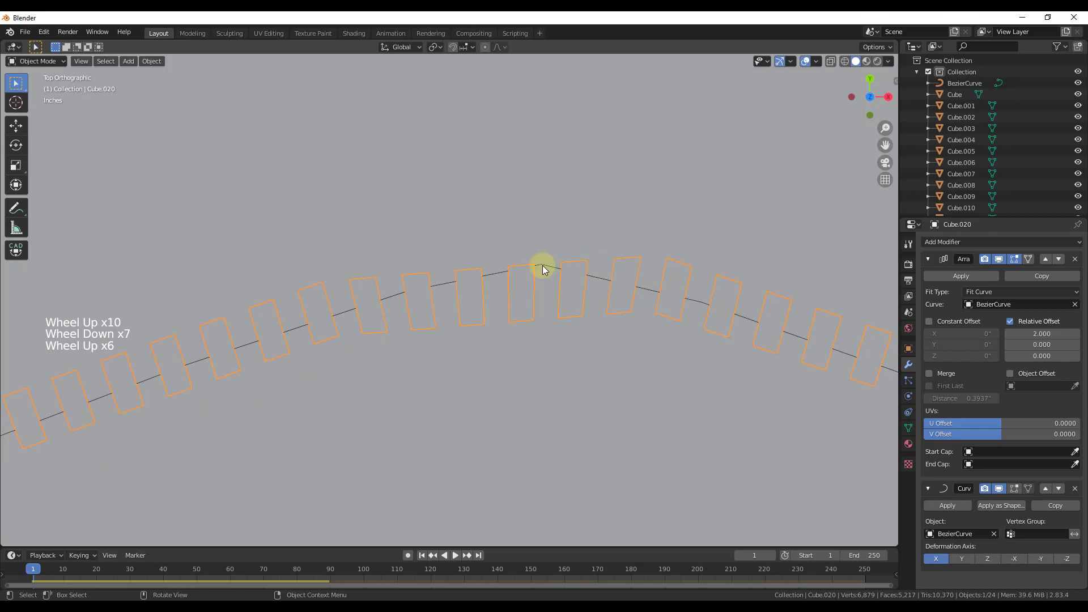
scroll(579, 272, "down", 4)
scroll(527, 277, "down", 7)
scroll(722, 361, "up", 8)
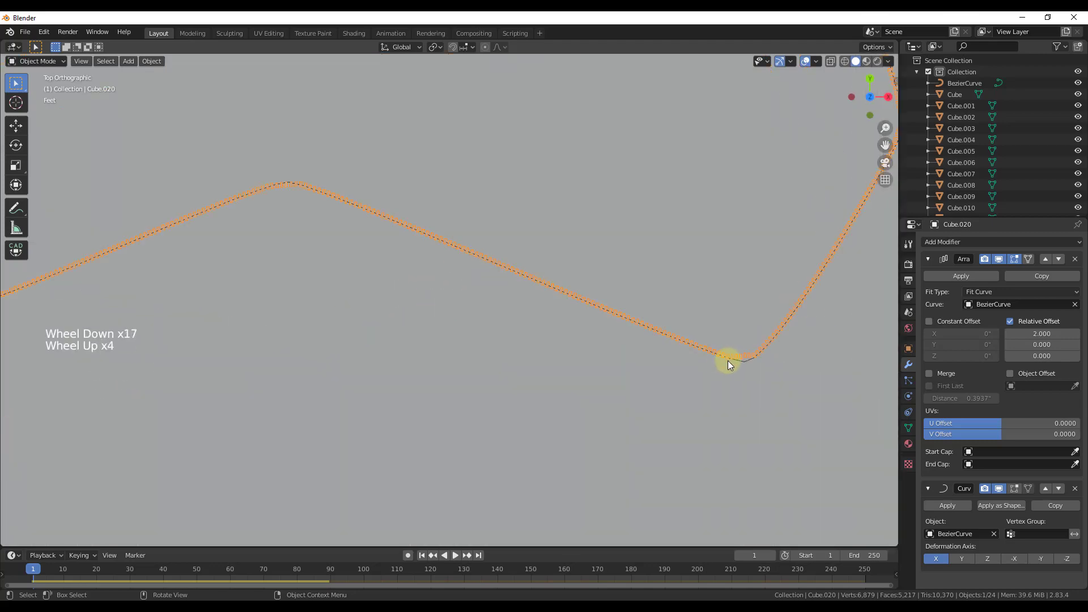
scroll(722, 349, "up", 4)
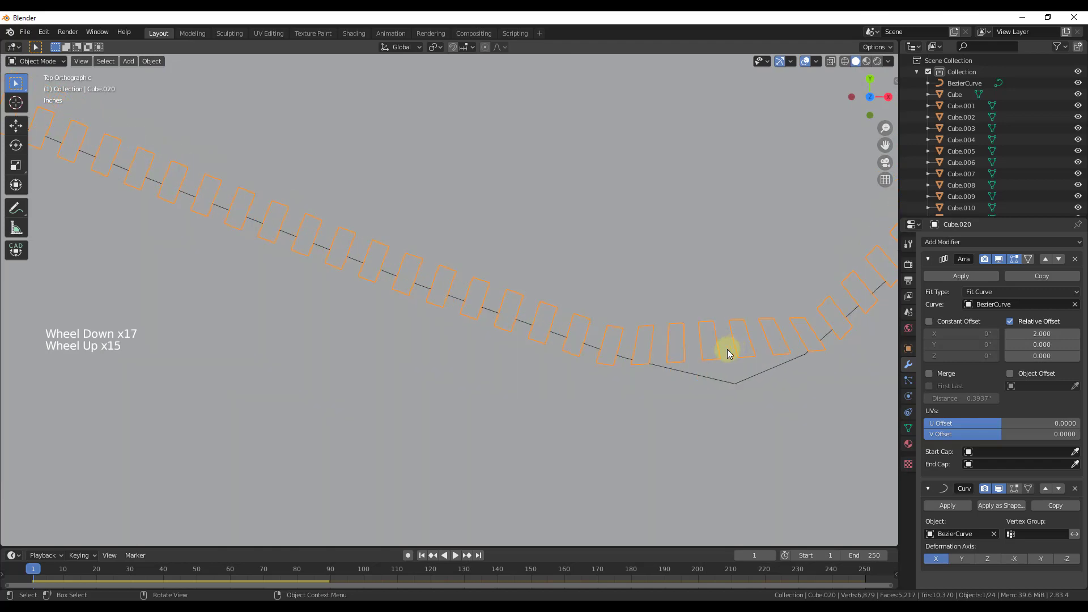
scroll(722, 325, "down", 14)
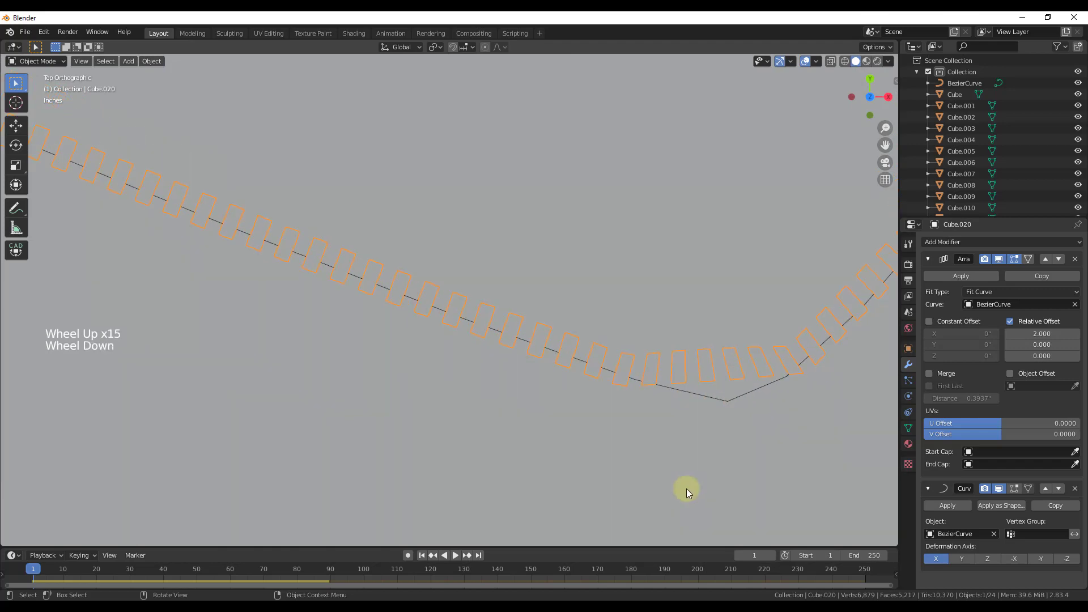
scroll(690, 121, "up", 6)
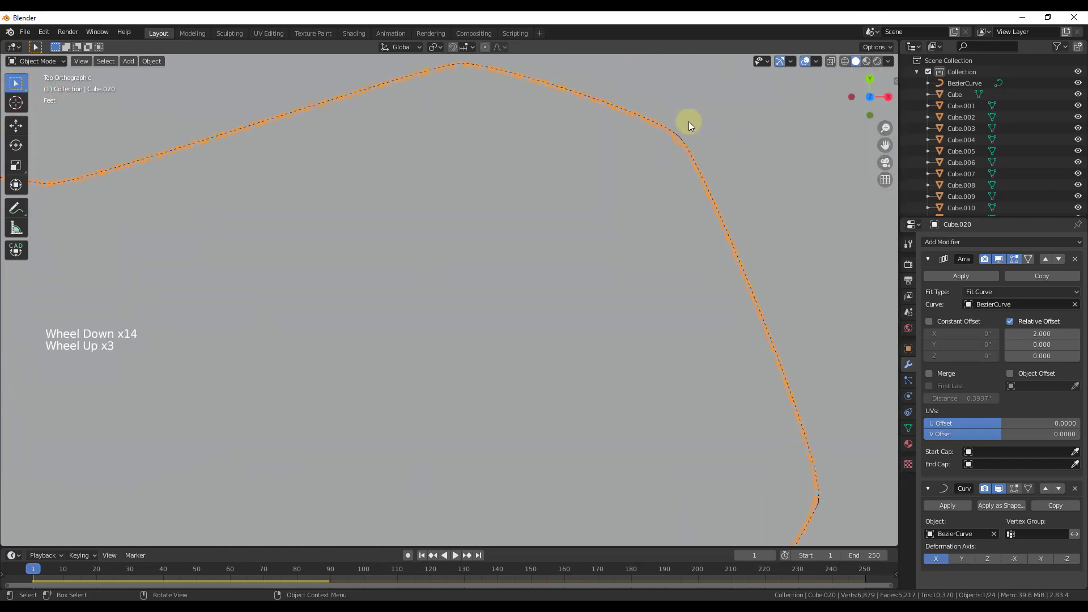
scroll(715, 161, "down", 6)
scroll(297, 212, "up", 5)
scroll(296, 212, "up", 2)
scroll(614, 158, "down", 12)
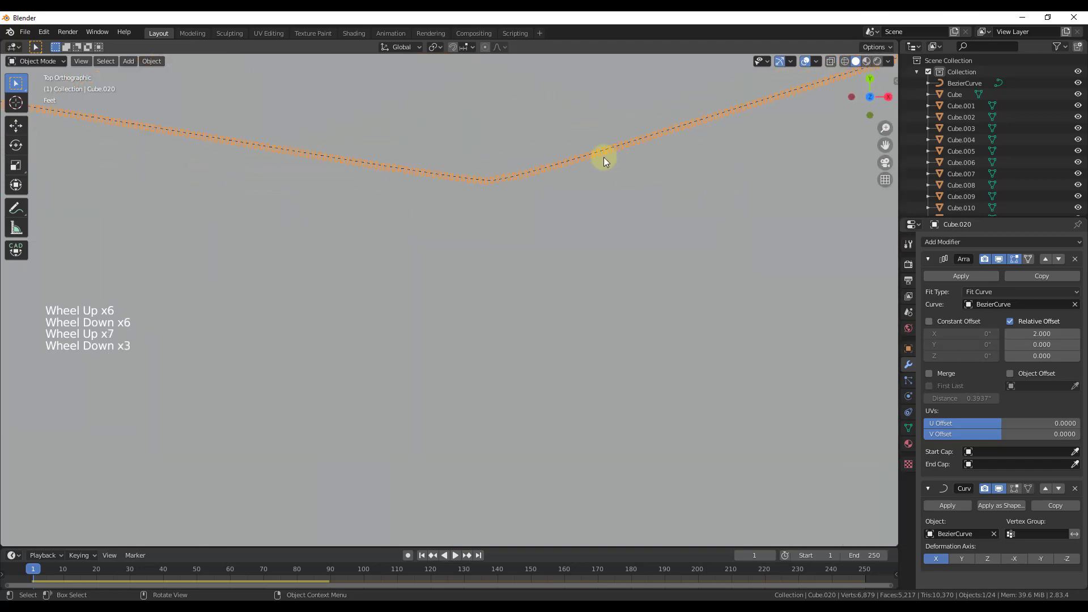
Try moving the arrayed domino row away from its curve
middle_click_drag(311, 181, 716, 270)
scroll(389, 287, "up", 6)
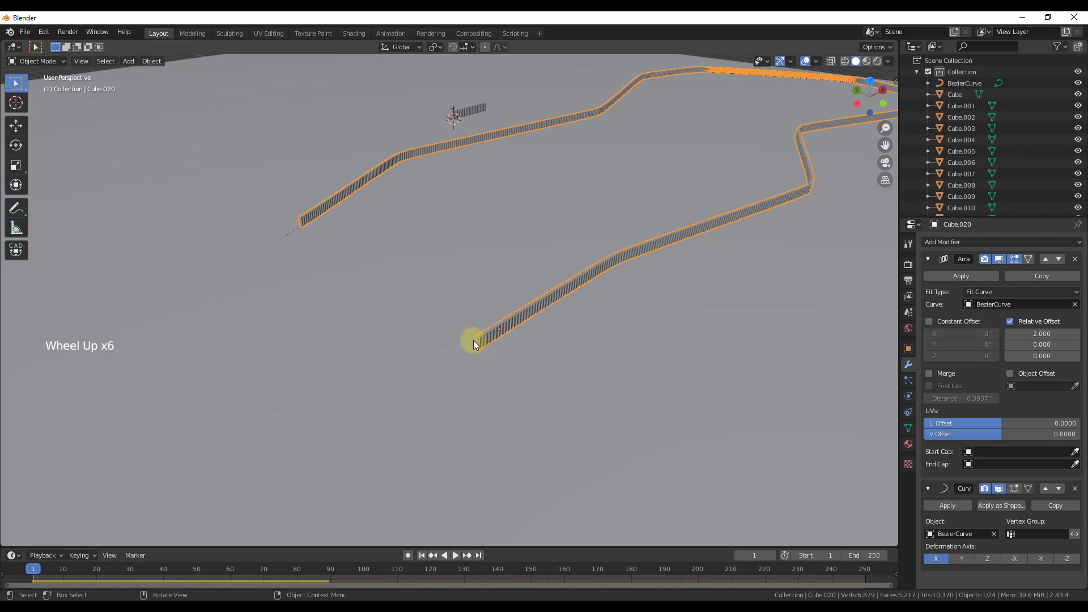
scroll(476, 343, "up", 6)
left_click(485, 340)
left_click(485, 345)
key("g")
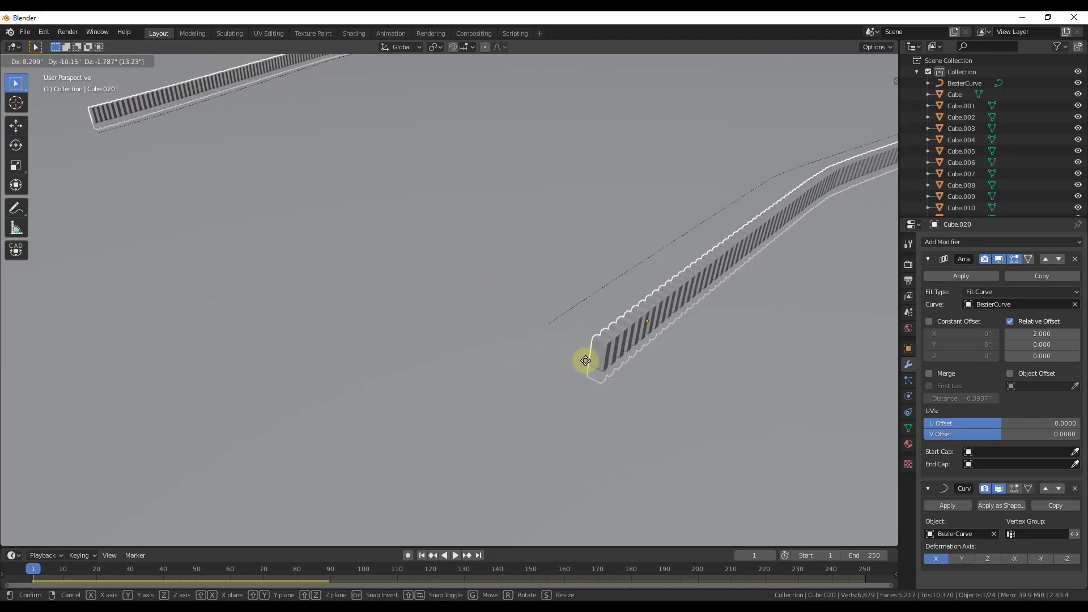
left_click(584, 334)
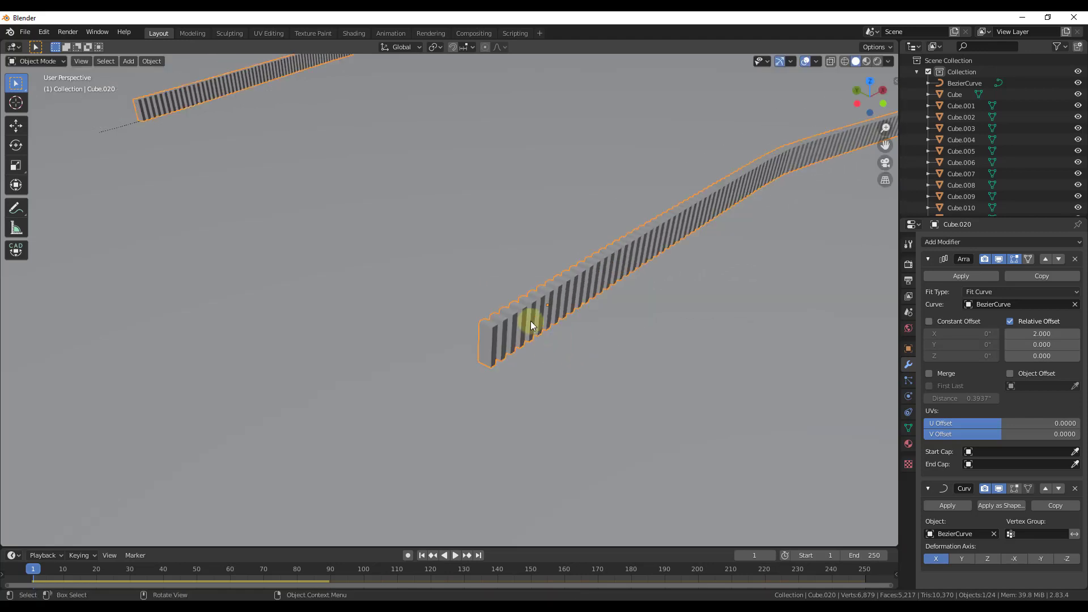
Save the domino scene as DominoesYouTube.blend
scroll(484, 307, "down", 5)
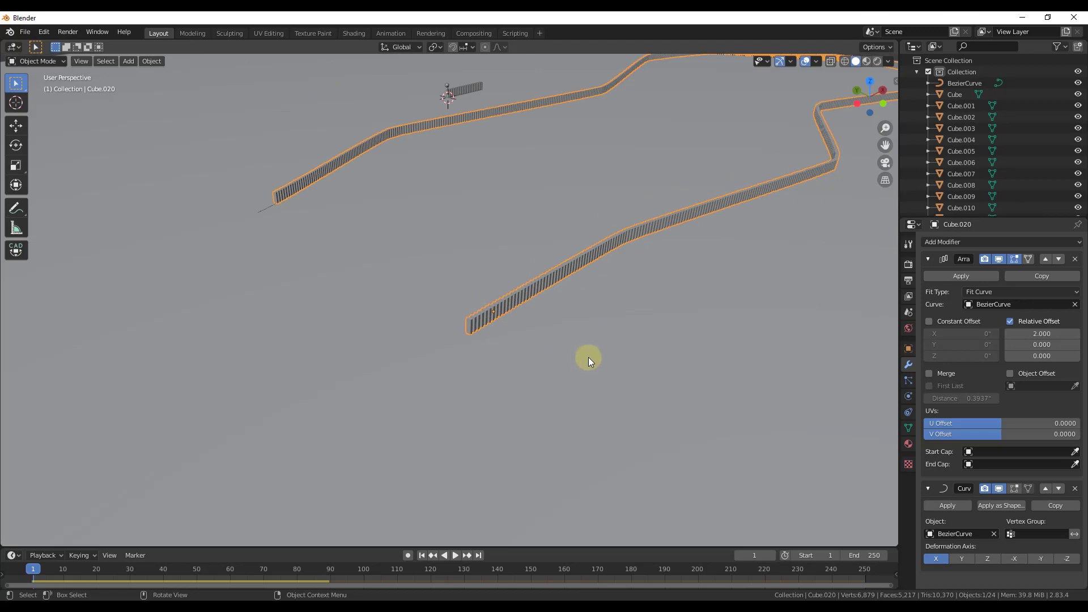
scroll(620, 153, "down", 4)
scroll(659, 176, "up", 3)
scroll(528, 209, "down", 2)
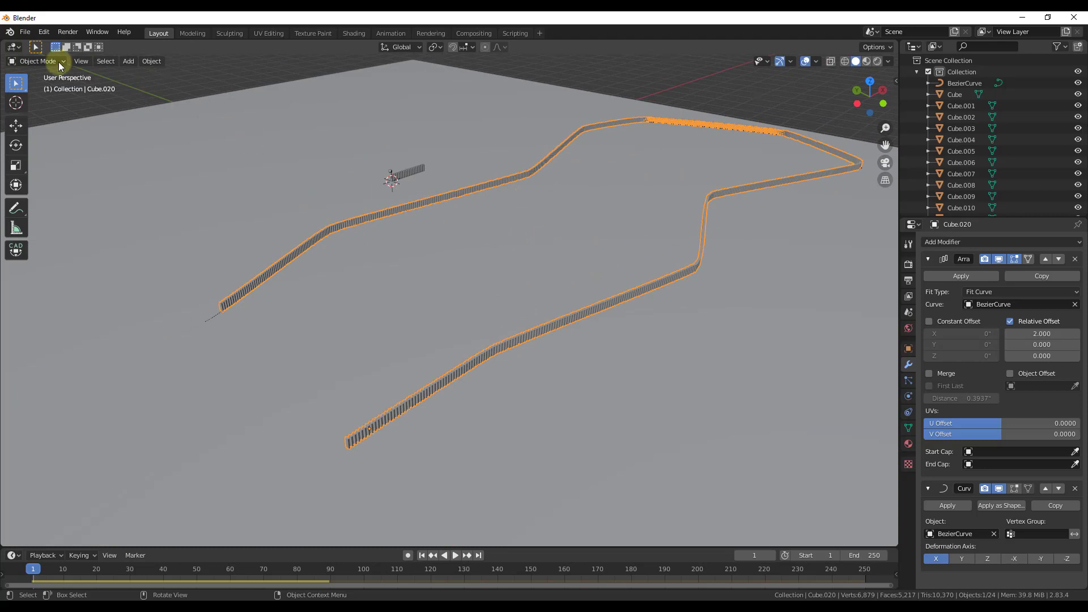
key("ctrl+s")
Apply the Array modifier and the Curve modifier on the winding domino row
middle_click_drag(430, 419, 343, 416)
scroll(333, 365, "up", 3)
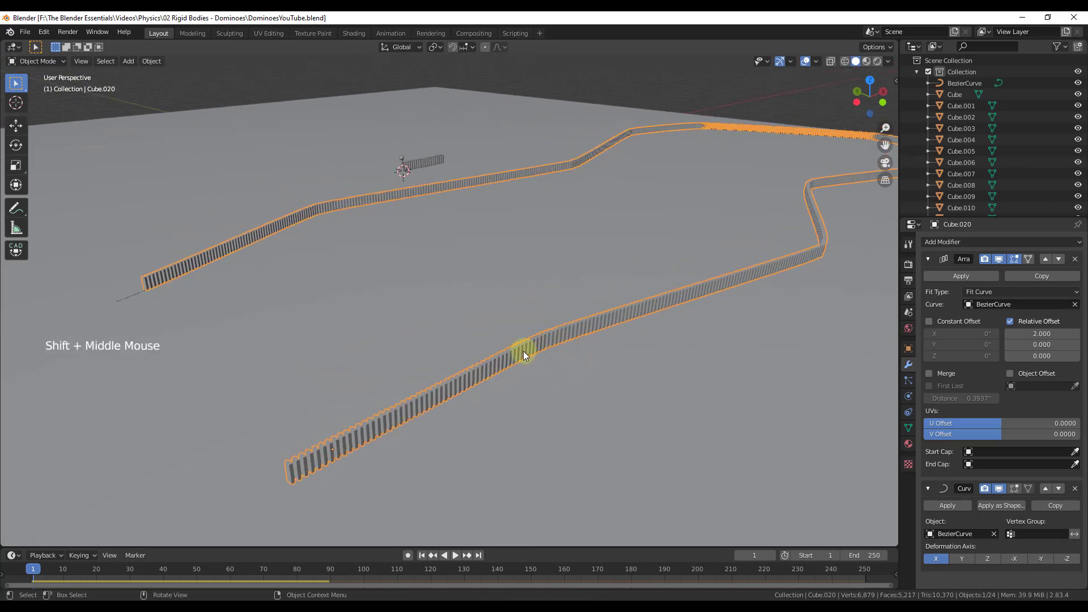
scroll(964, 278, "up", 1)
left_click(957, 277)
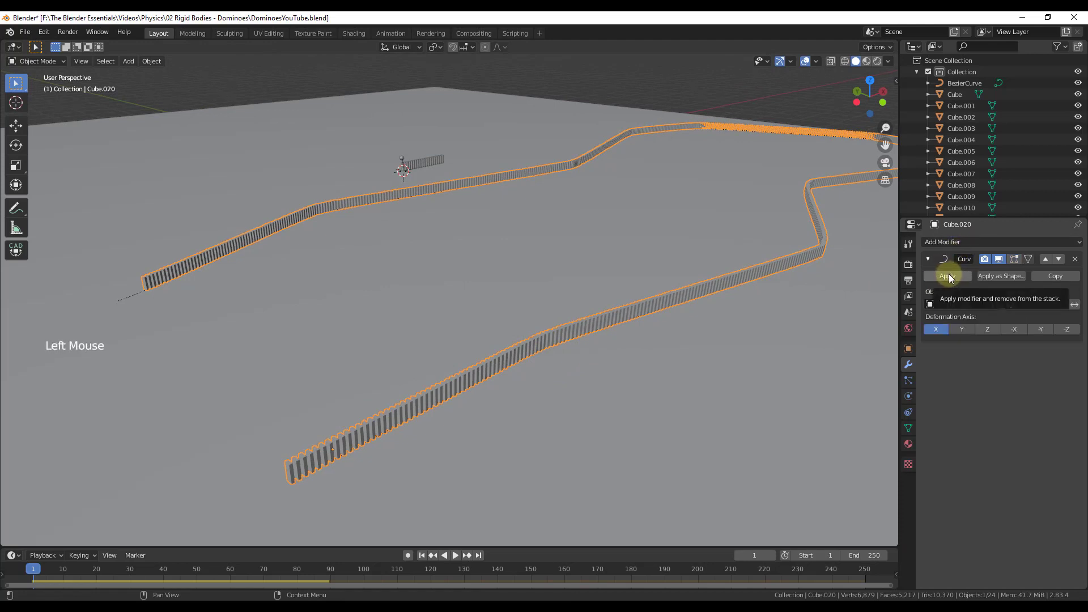
left_click(948, 274)
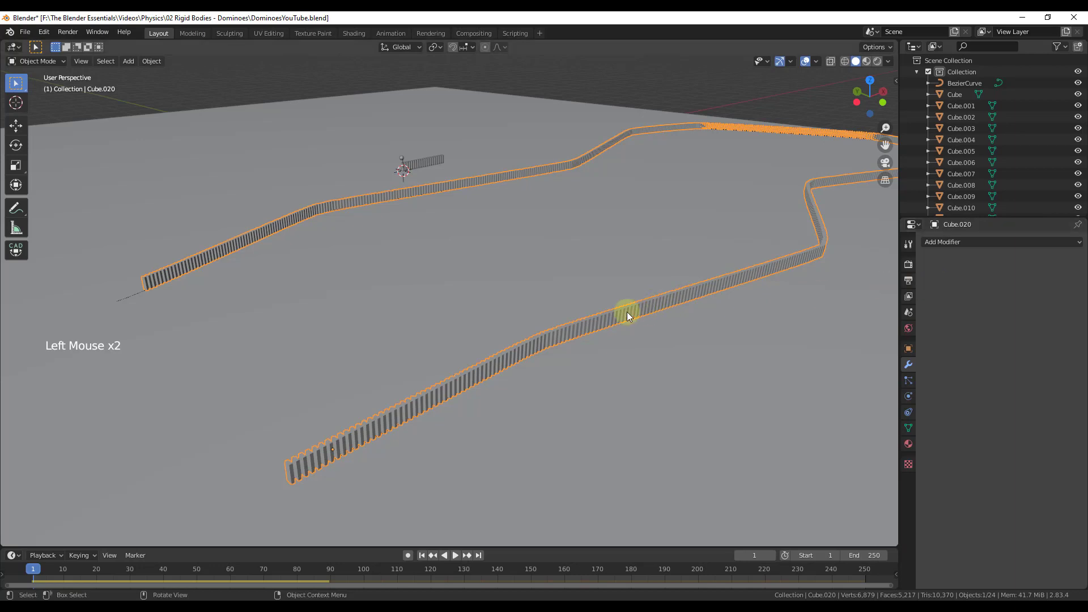
Select all geometry of the winding domino row in Edit Mode and separate it by loose parts
left_click(579, 331)
left_click(576, 334)
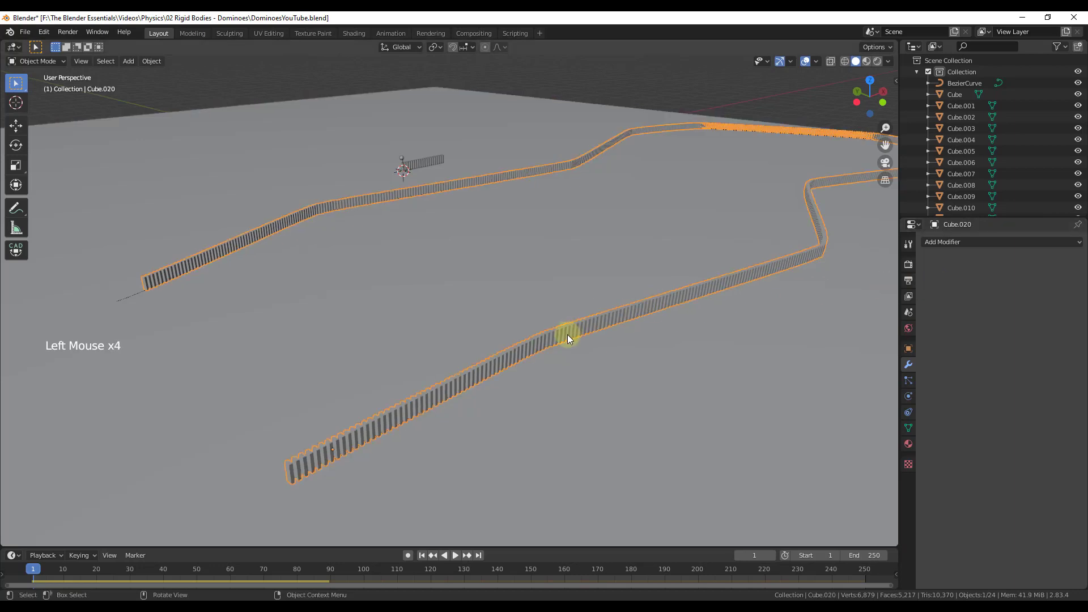
scroll(524, 334, "down", 1)
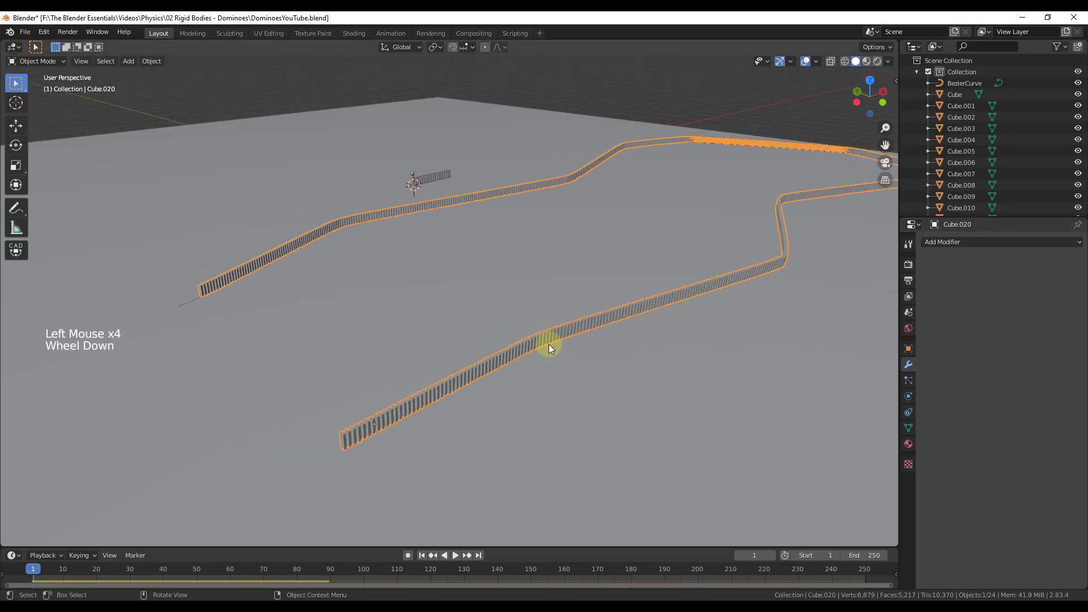
key("Tab")
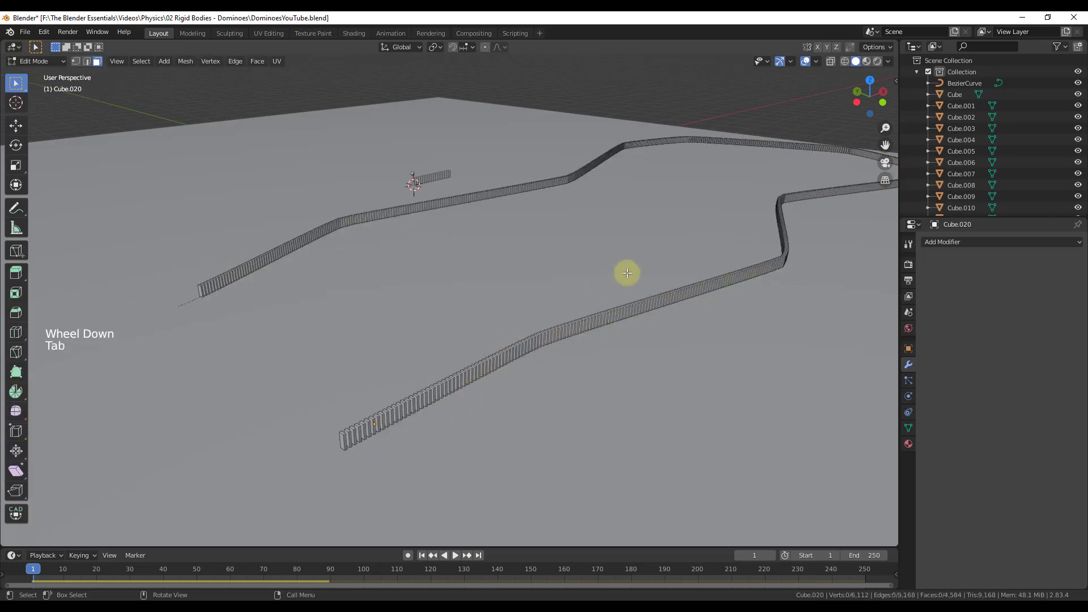
key("a")
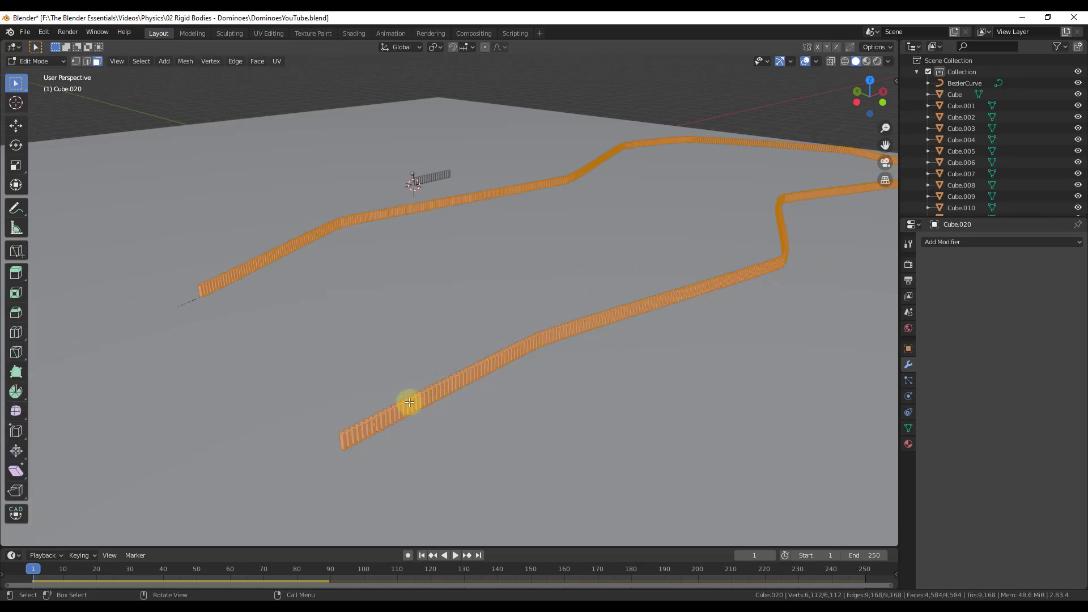
key("F3")
type("Separate")
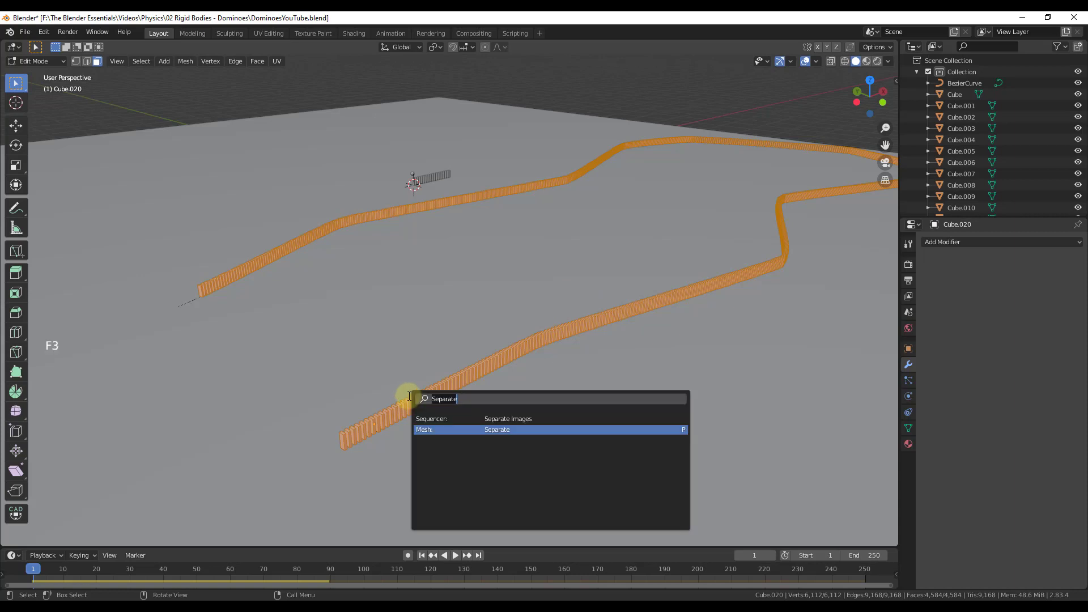
left_click(504, 429)
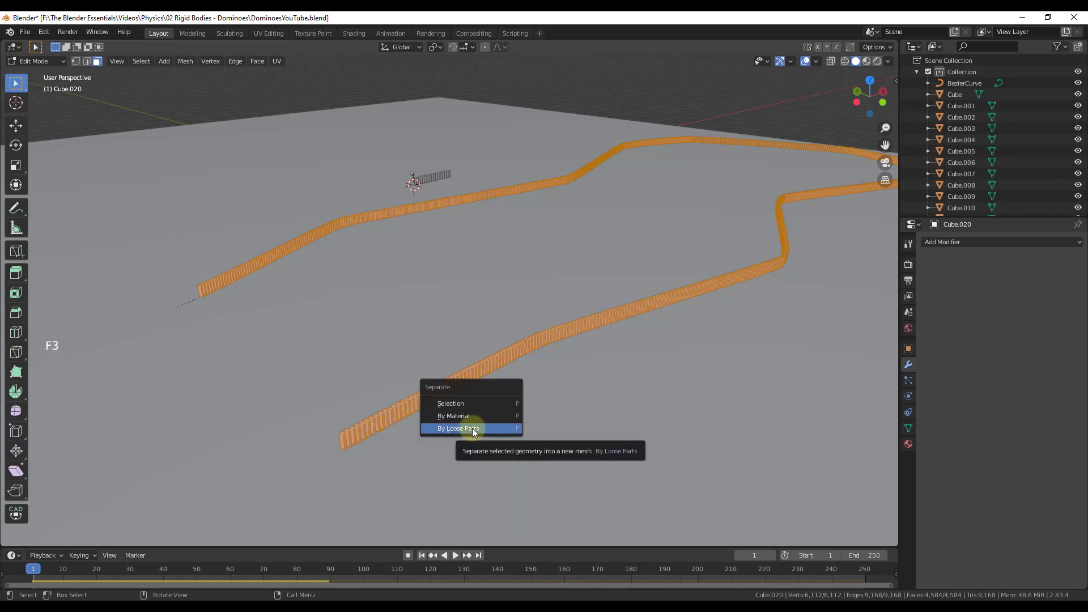
left_click(475, 431)
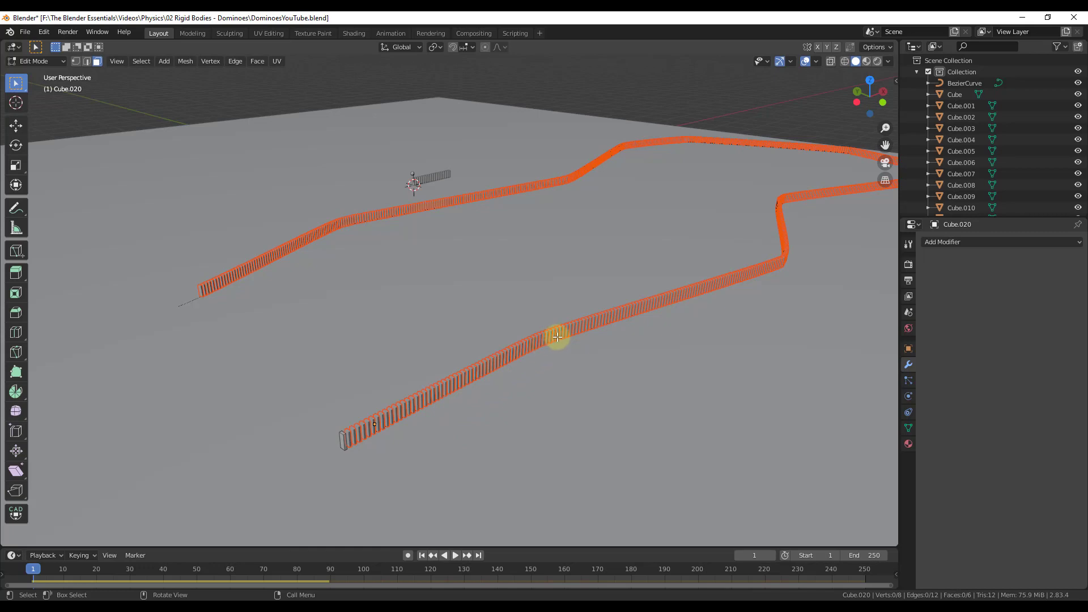
Return to Object Mode and set the separated dominoes' origins to Center of Mass (Volume)
scroll(448, 385, "down", 1)
middle_click_drag(444, 393, 445, 328)
scroll(409, 390, "up", 2)
scroll(410, 390, "up", 2)
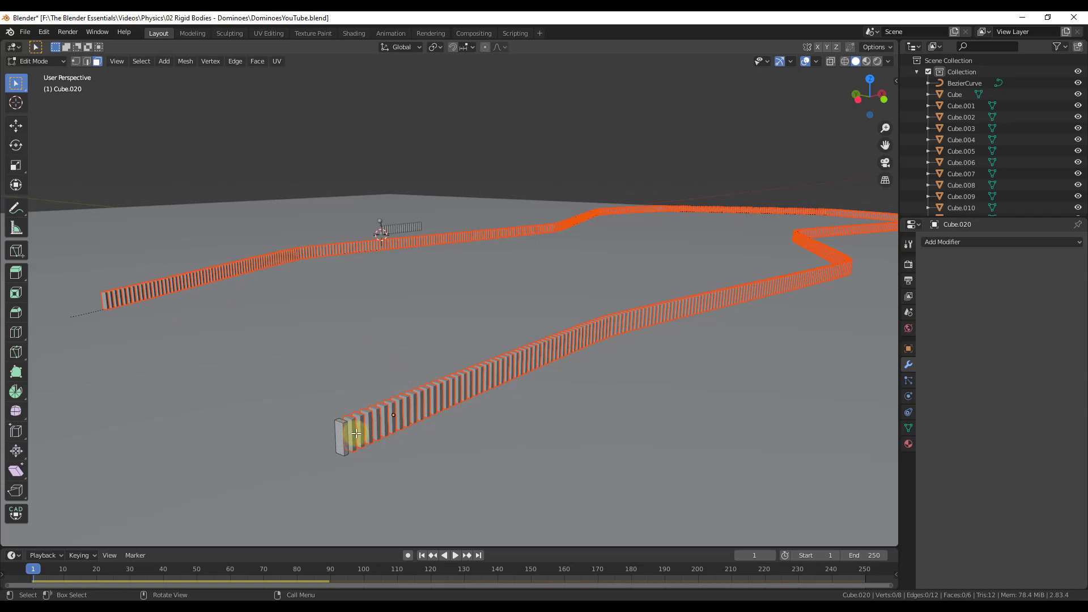
key("Tab")
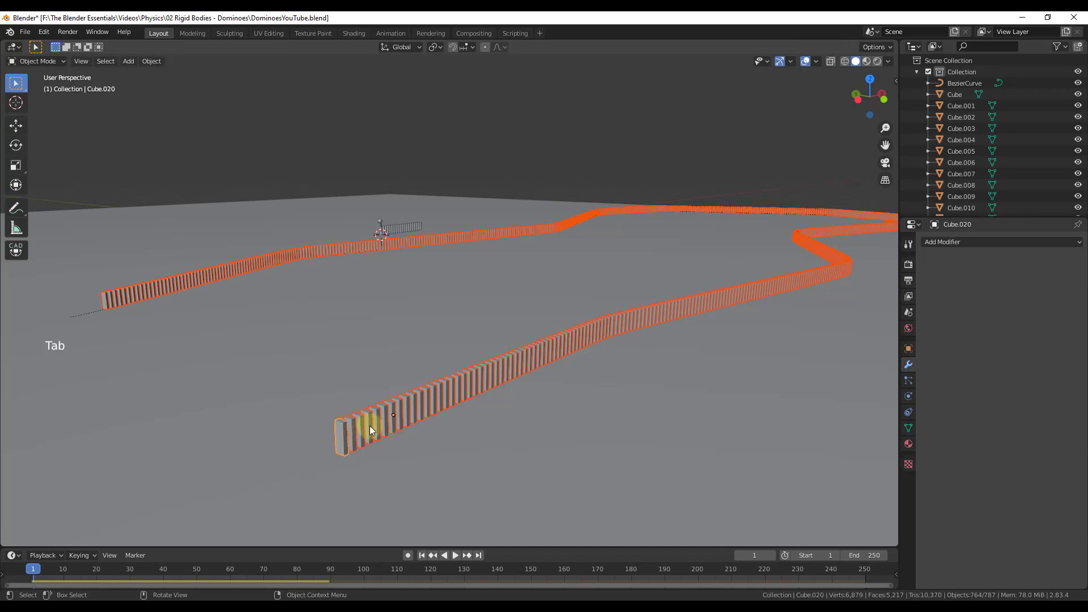
left_click(145, 59)
mouse_move(205, 86)
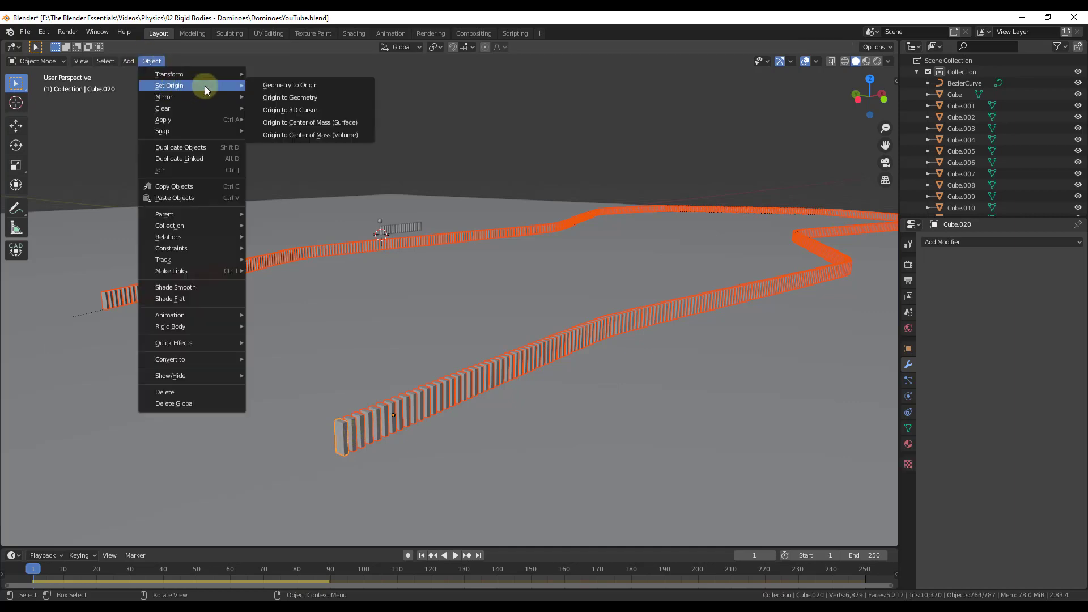
left_click(307, 136)
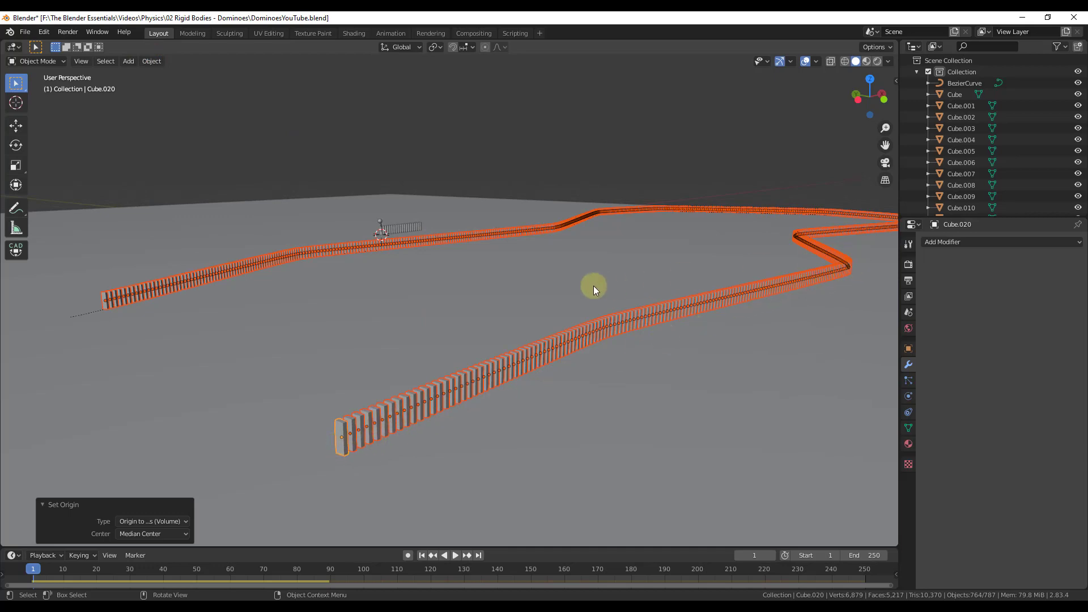
Select the first domino of the winding row and check its Rigid Body physics settings
scroll(602, 285, "down", 3)
middle_click_drag(559, 301, 519, 393)
scroll(493, 395, "up", 6)
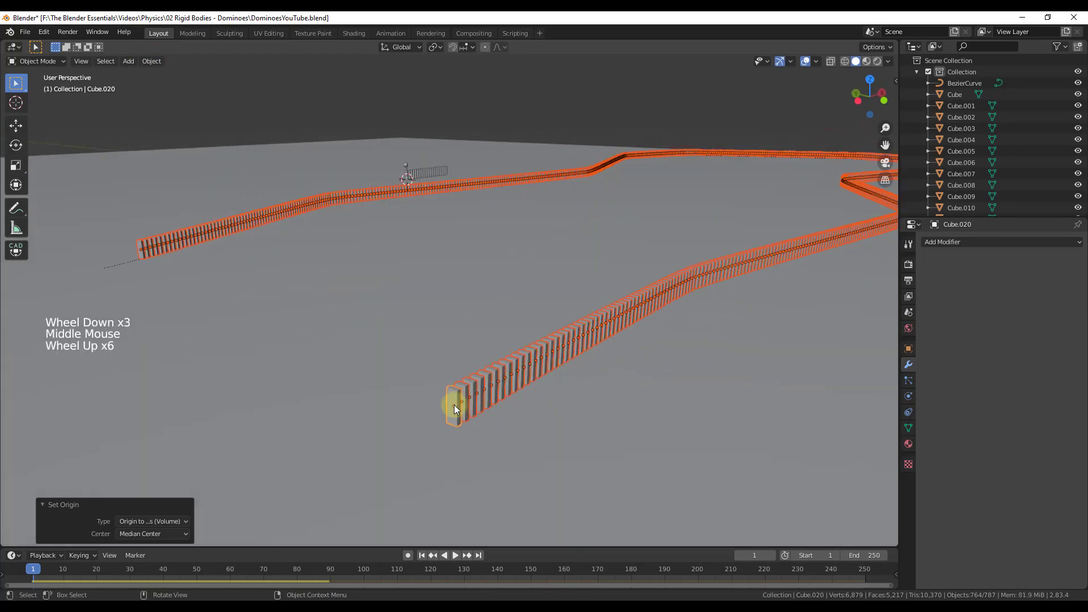
left_click(453, 404)
left_click(453, 404)
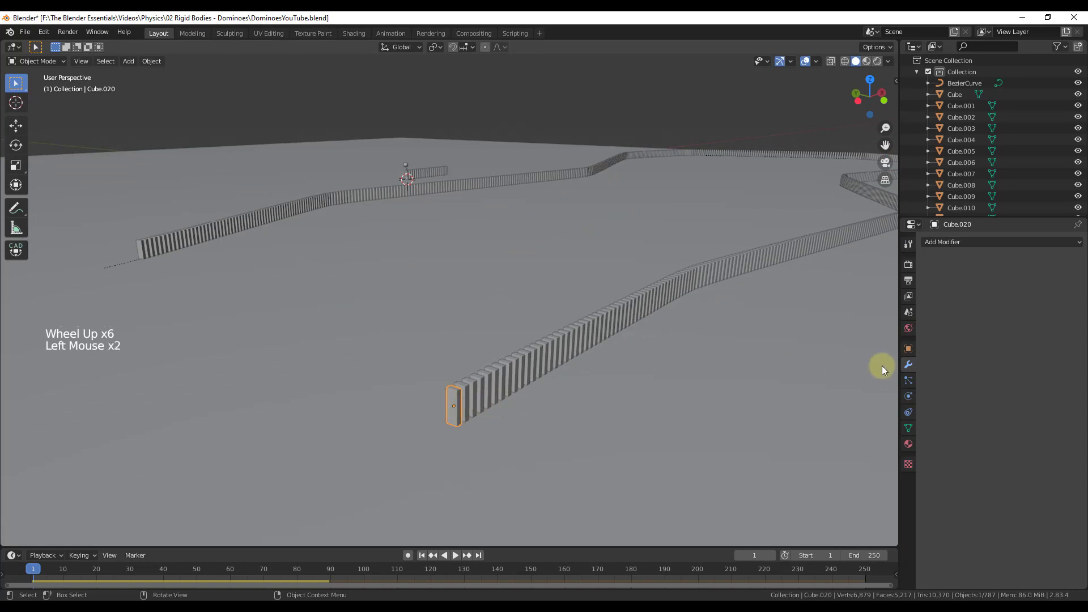
left_click(908, 396)
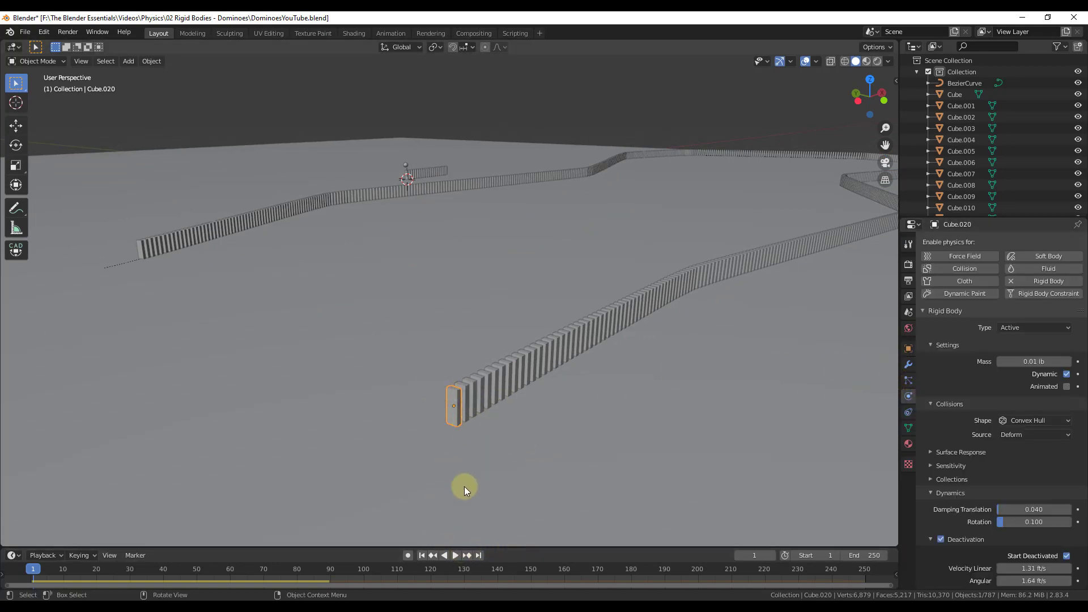
Play the simulation to watch the short domino row fall and return to the first frame
left_click(454, 555)
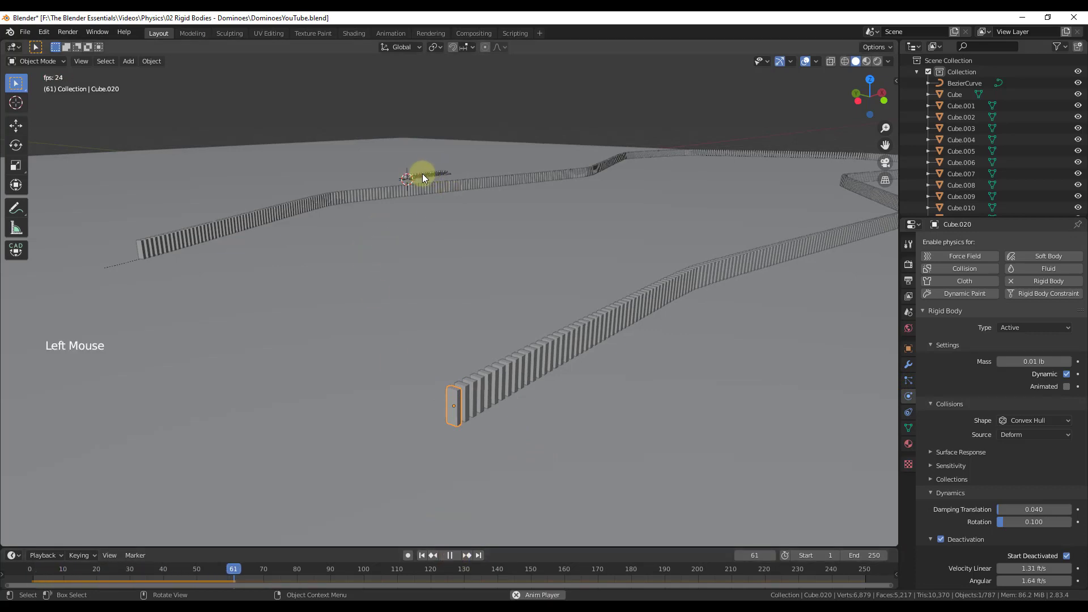
left_click(449, 556)
left_click(422, 556)
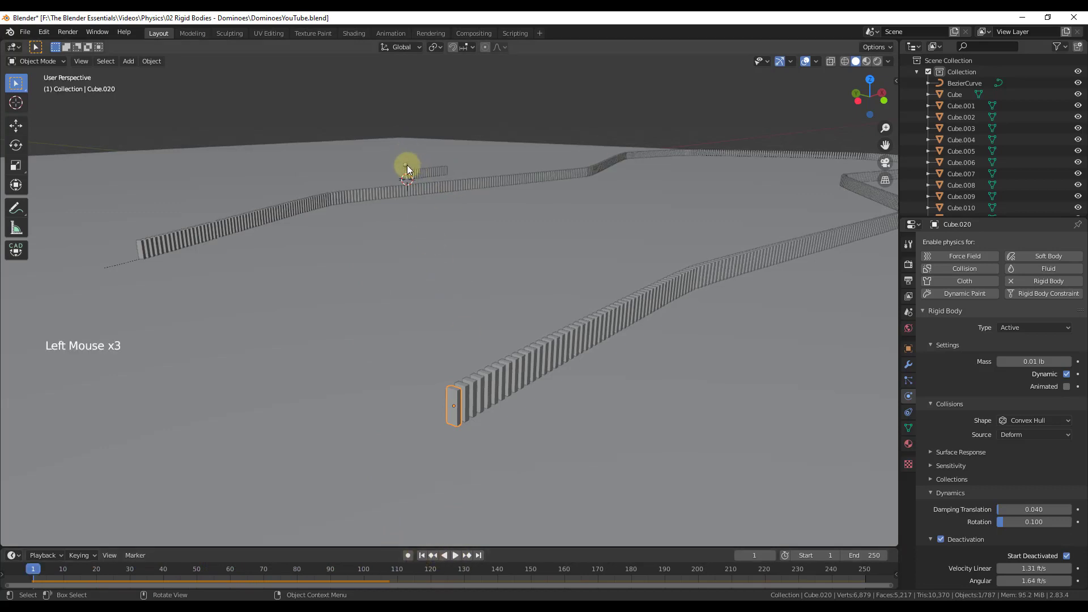
Move the ball over to the start of the winding row, lining it up with the first domino in top view
left_click(406, 165)
key("g")
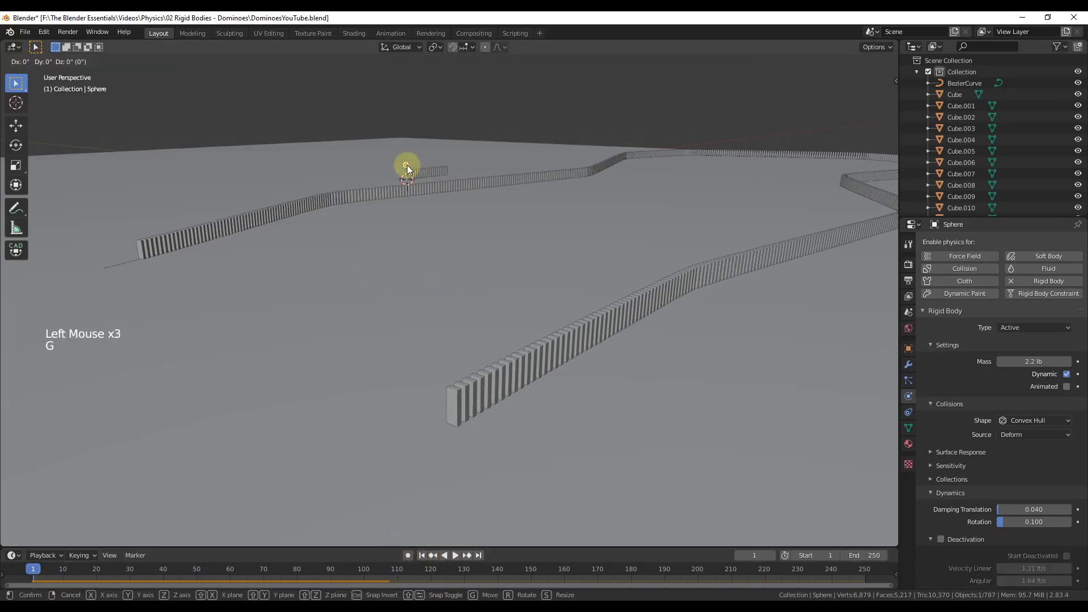
left_click(449, 387)
left_click(869, 80)
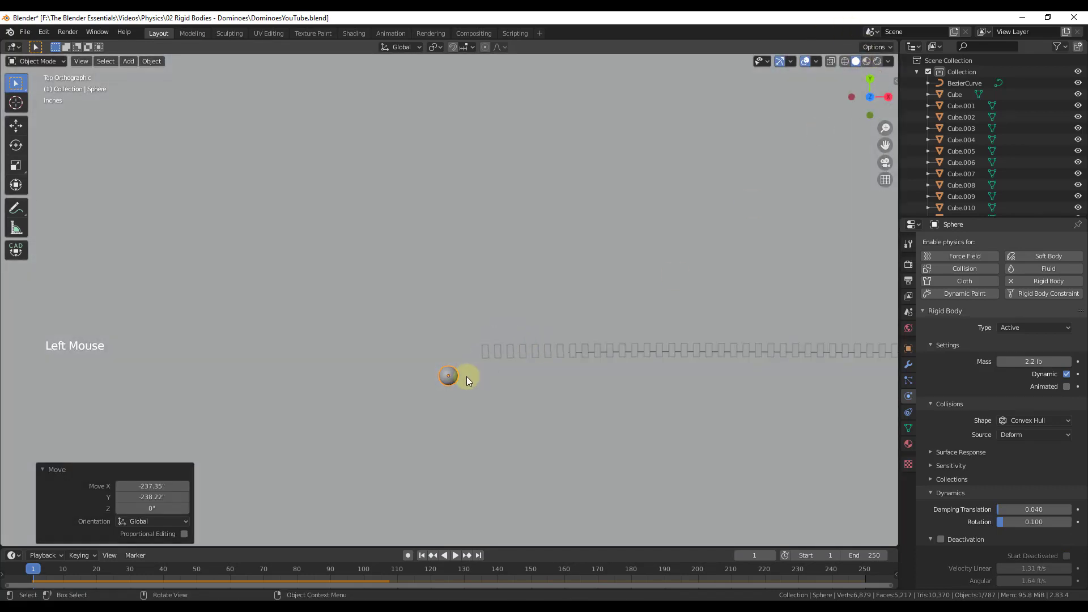
key("g")
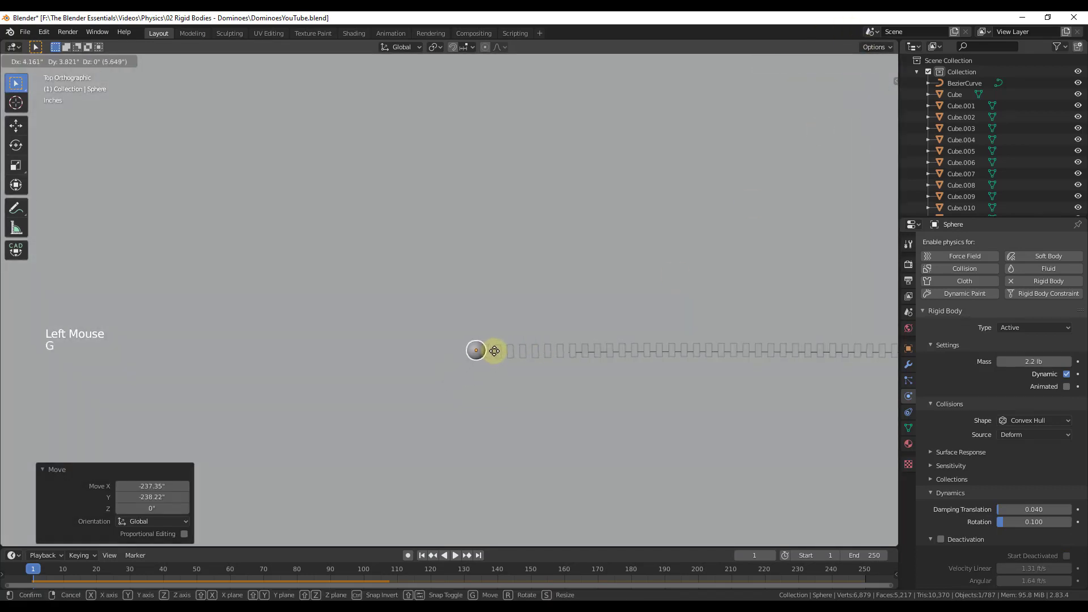
left_click(495, 351)
Play the simulation to watch the ball drop and knock over the winding domino row
middle_click_drag(425, 443, 655, 437)
left_click(455, 556)
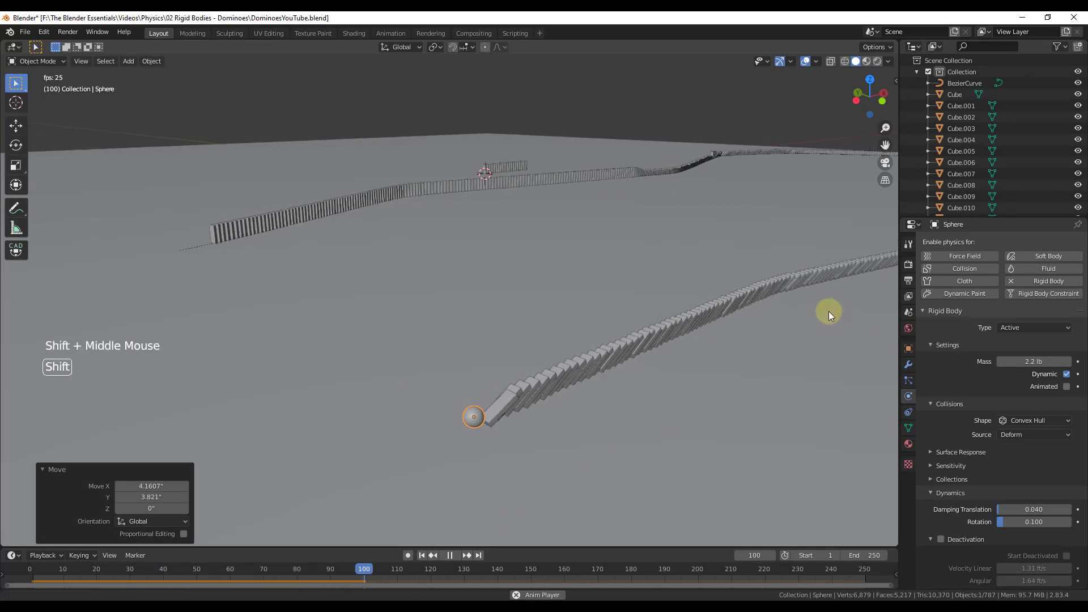
middle_click_drag(837, 303, 470, 432, "shift")
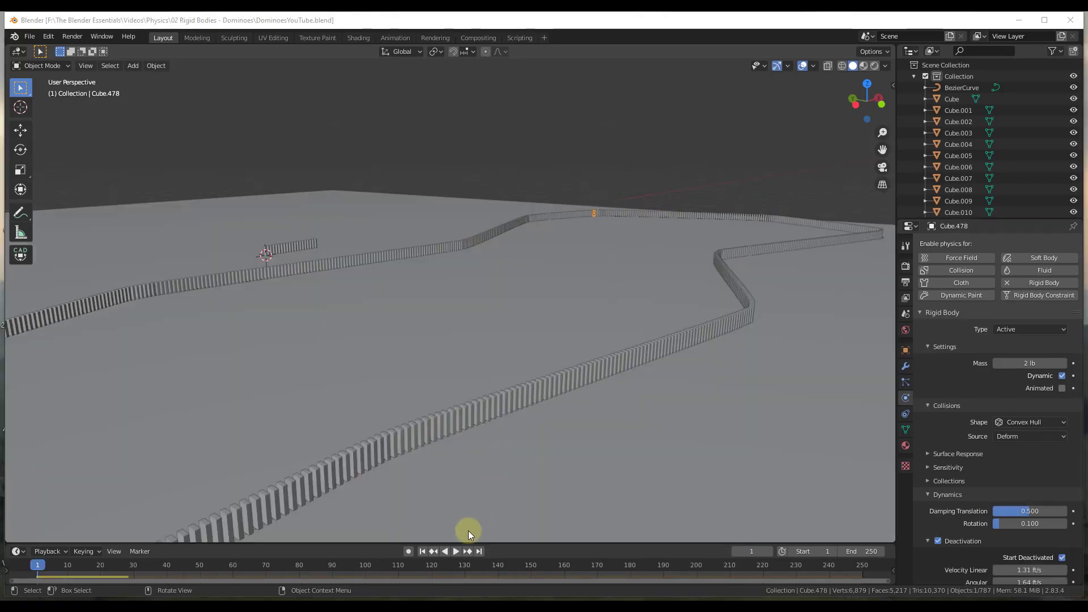
Play the simulation to about frame 33 to inspect the dominoes along the far bends, and return to the first frame
left_click(457, 553)
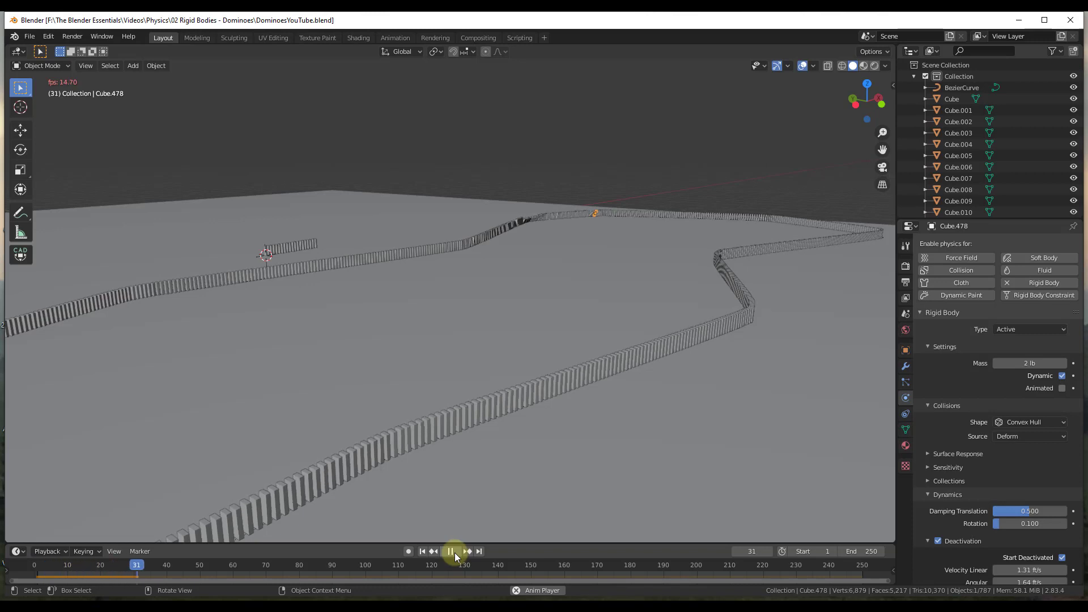
left_click(452, 551)
middle_click_drag(554, 202, 260, 258)
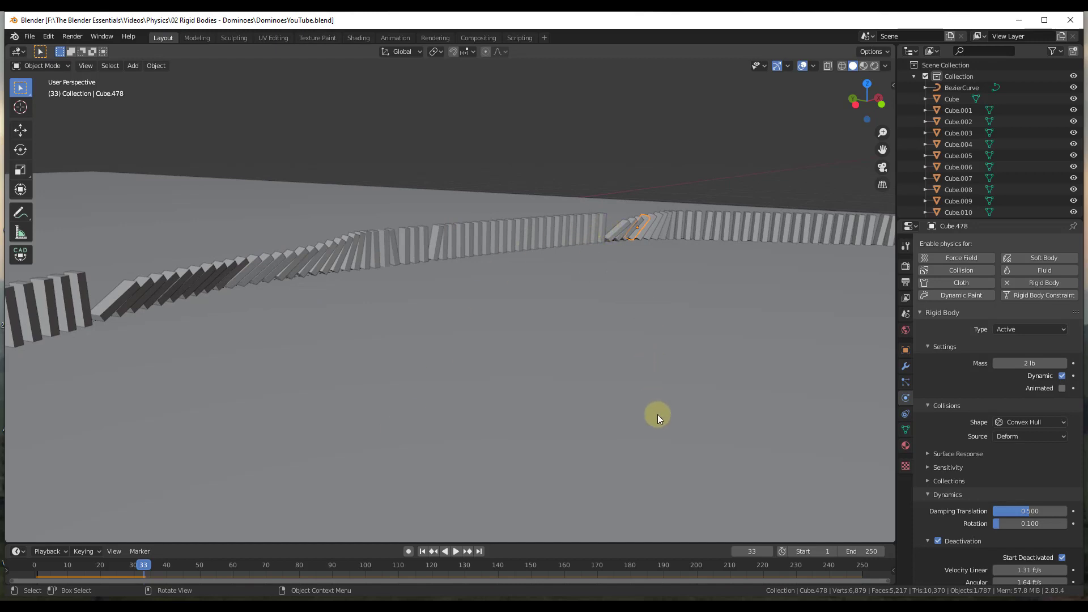
left_click(427, 552)
middle_click_drag(739, 213, 703, 195)
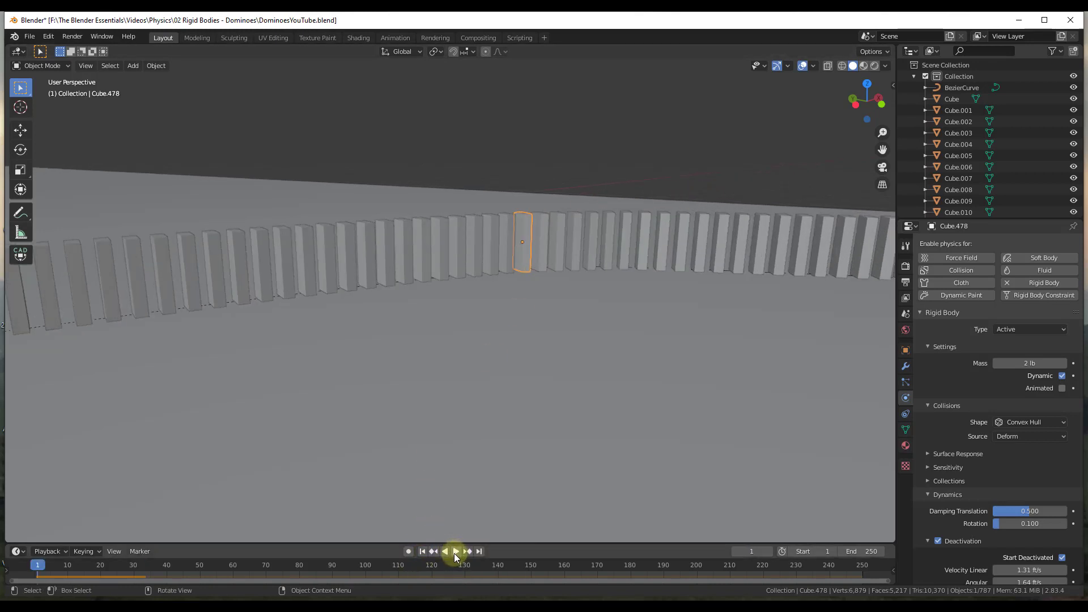
Play the simulation to frame 22 with nothing selected, inspect the first leaning domino at the far bend, and return to the first frame
key("alt+a")
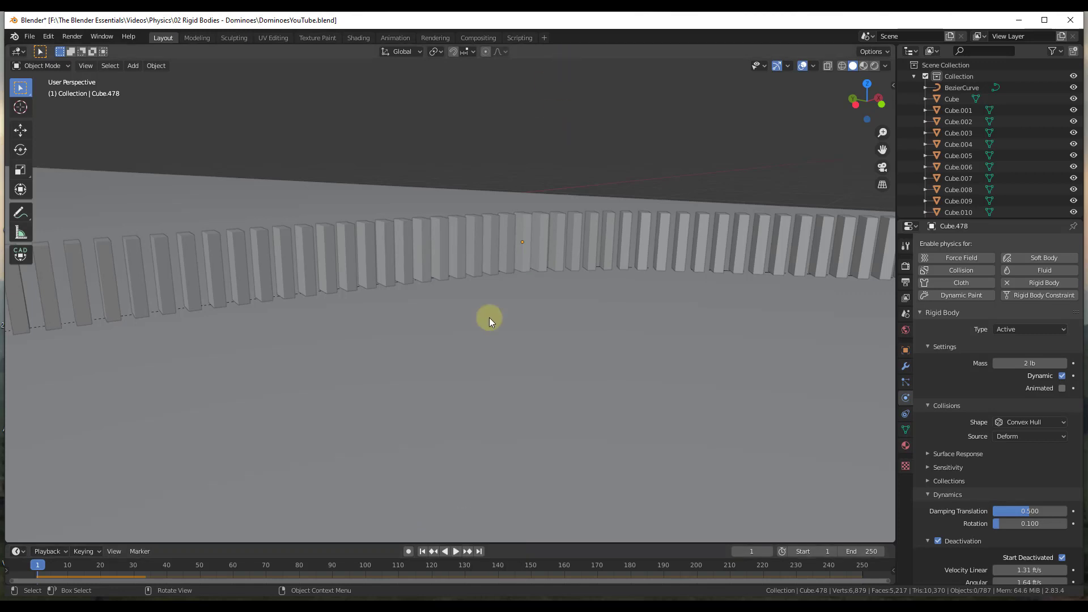
left_click(454, 549)
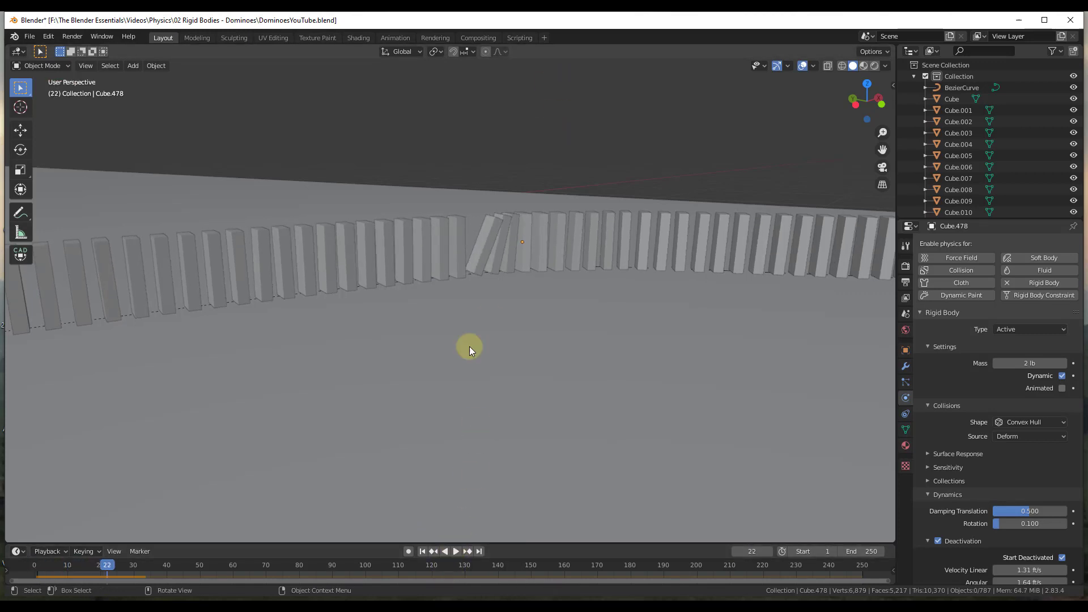
left_click(482, 252)
scroll(482, 246, "up", 5)
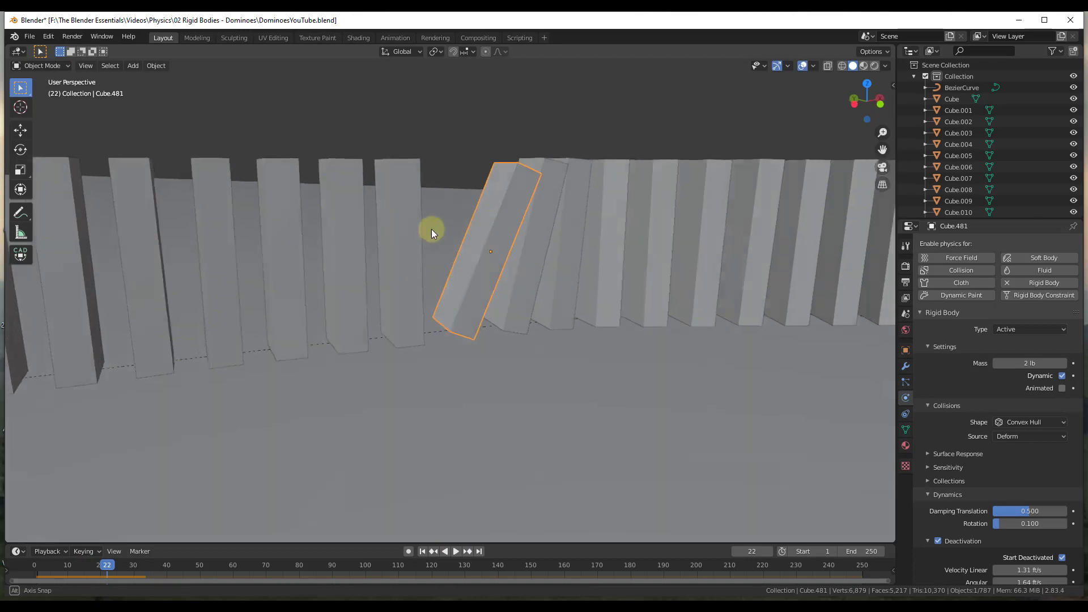
left_click(422, 551)
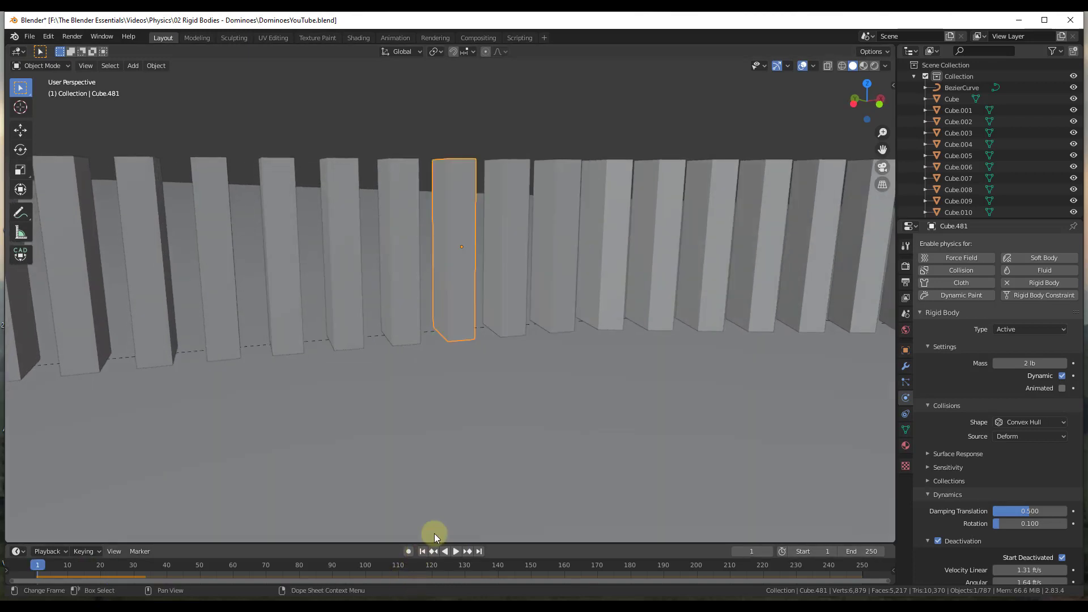
middle_click_drag(531, 241, 345, 238)
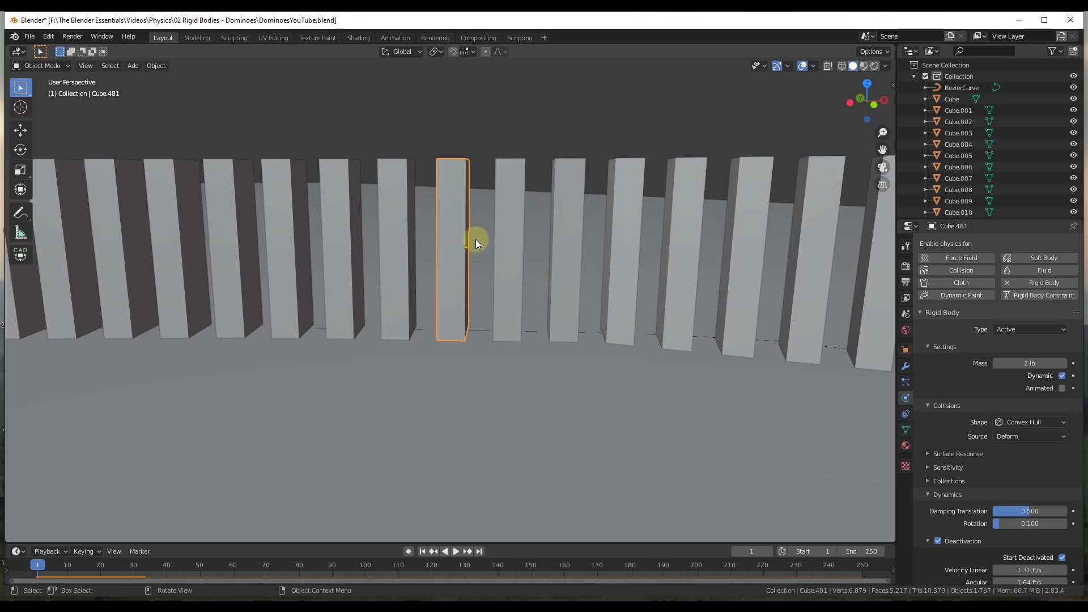
Select all dominoes of the winding row in the left orthographic view, using wireframe display and leaving out the ball and short row
scroll(487, 238, "down", 6)
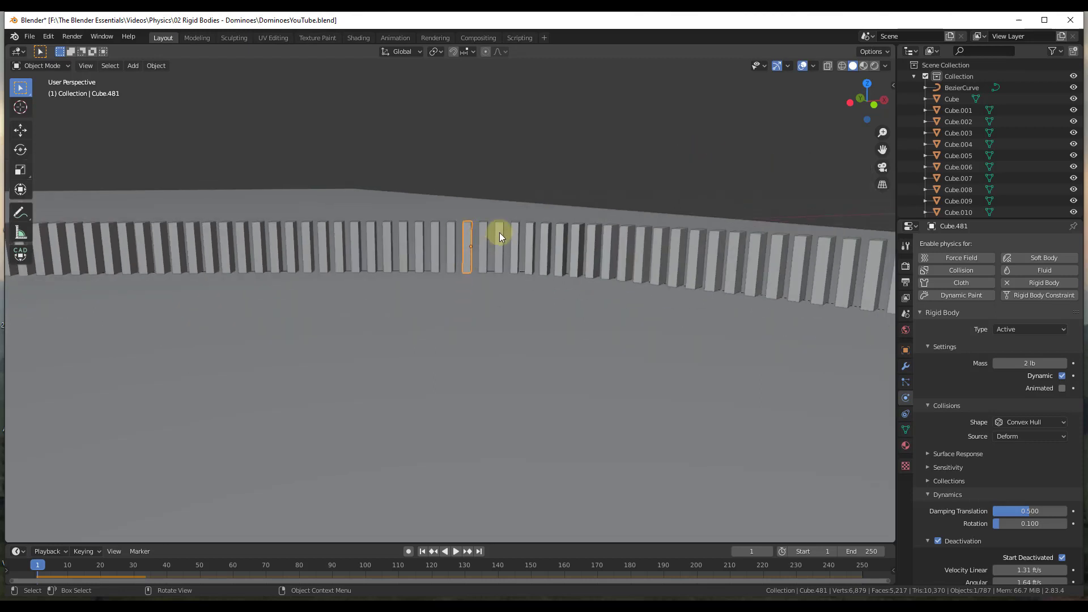
scroll(521, 232, "down", 4)
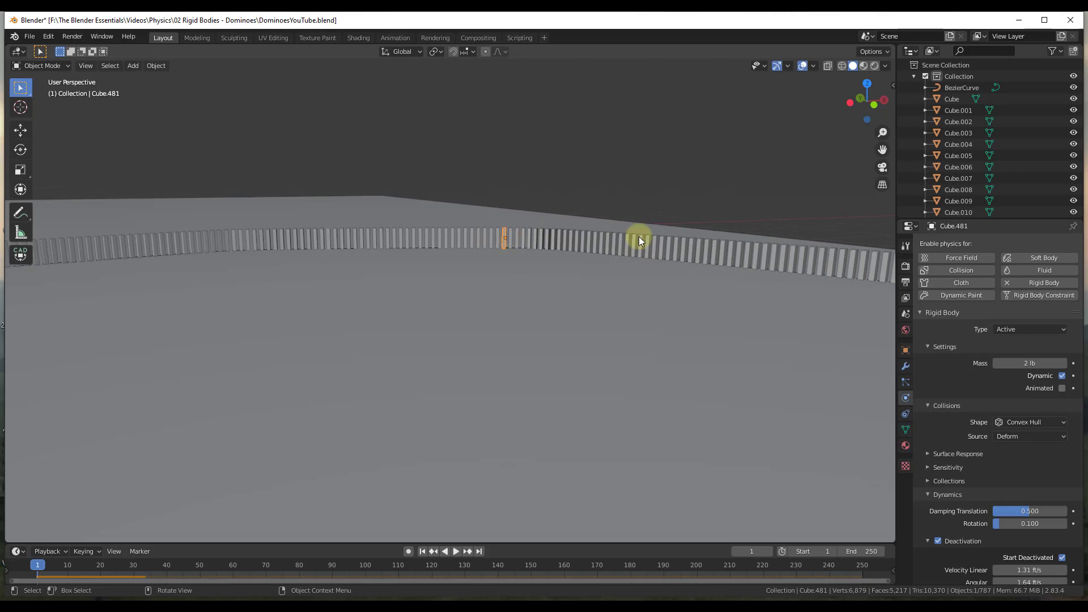
left_click(860, 98)
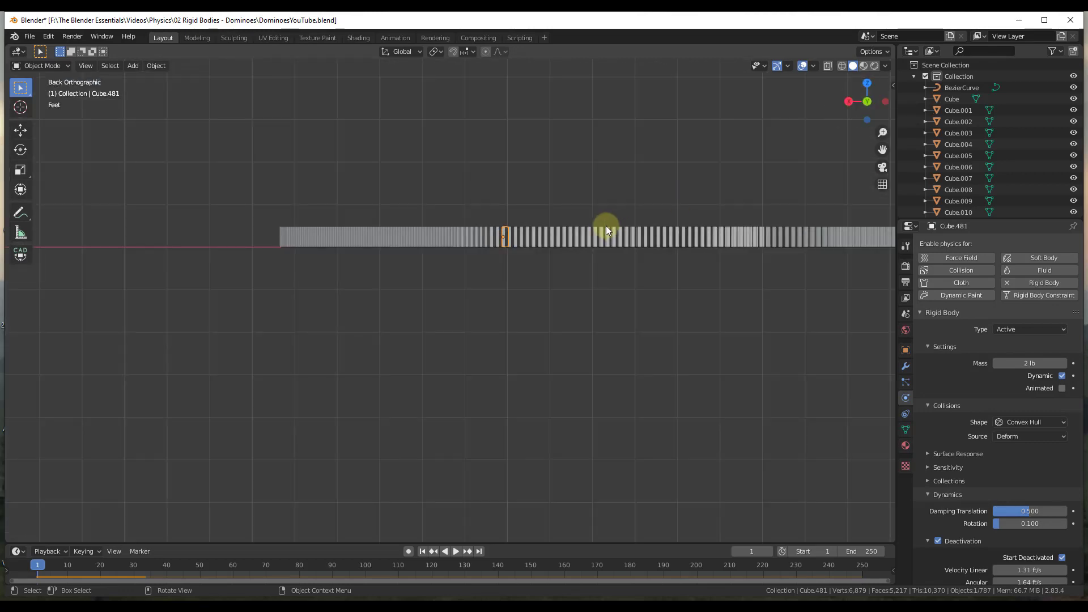
scroll(510, 235, "down", 5)
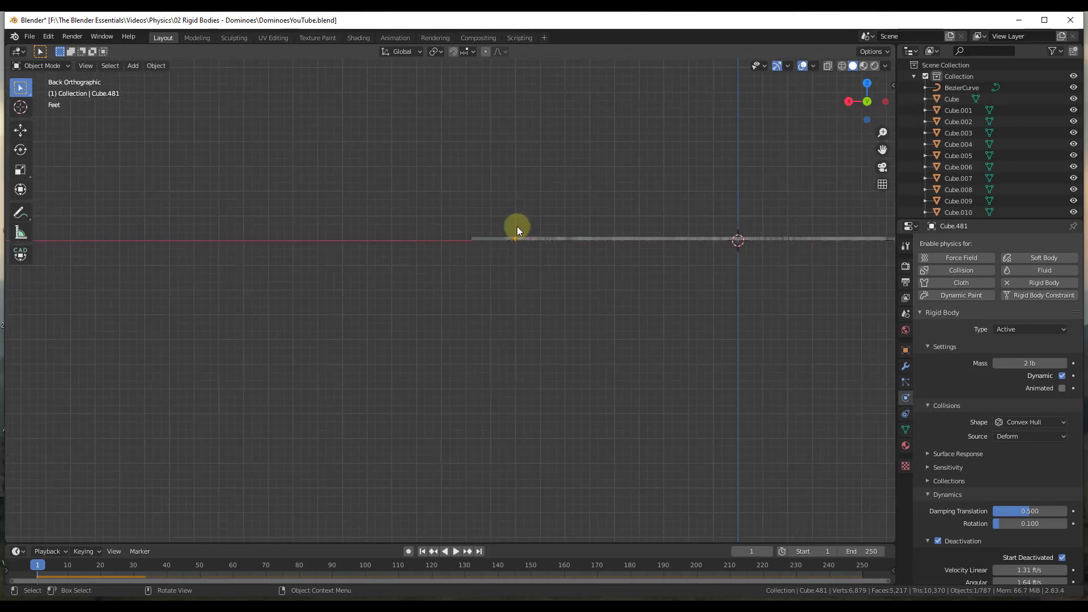
left_click(885, 101)
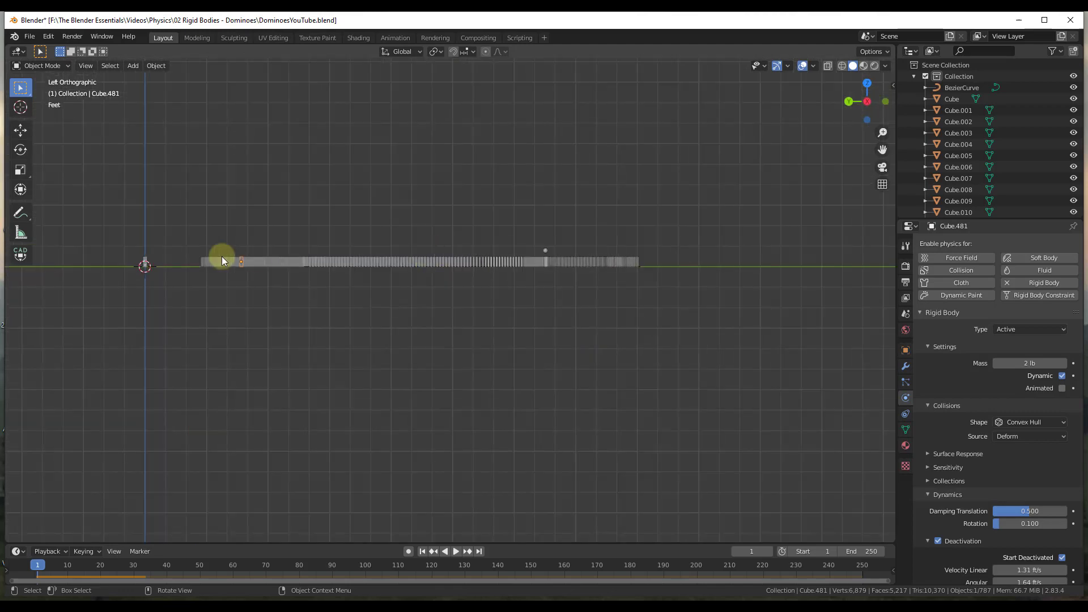
left_click_drag(191, 257, 314, 260)
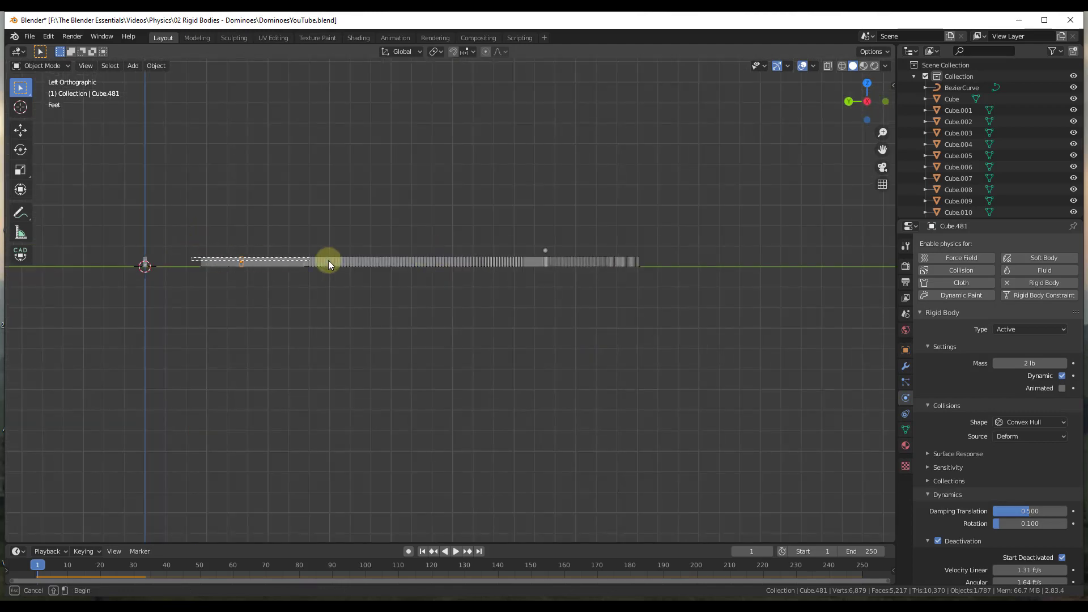
left_click_drag(634, 262, 648, 260)
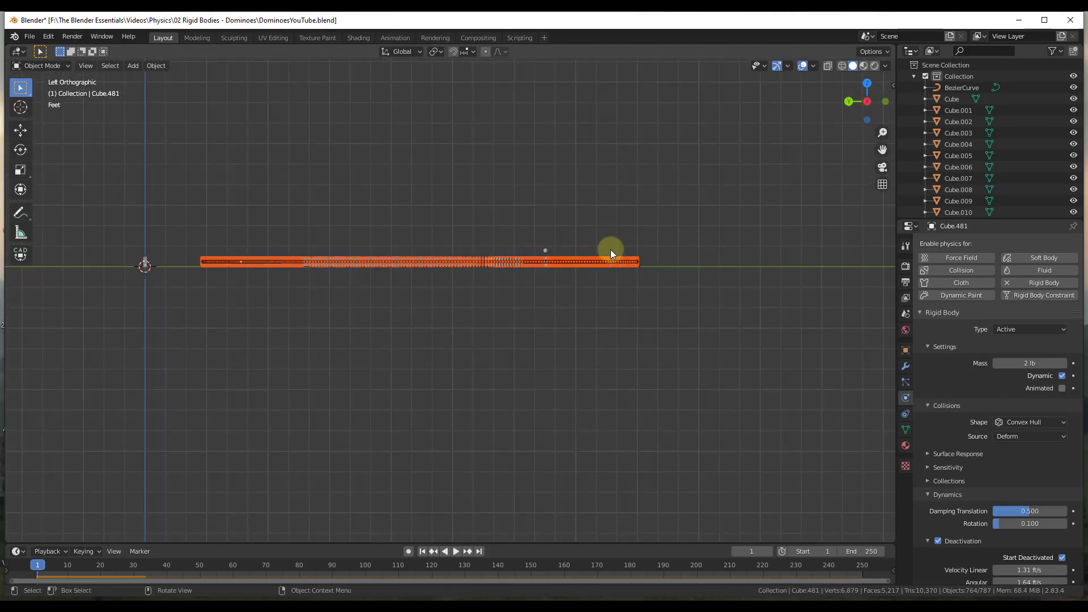
key("q")
left_click(516, 246)
mouse_move(190, 258)
left_mouse_down()
mouse_move(655, 261)
mouse_move(611, 264)
left_mouse_up()
Set the origins of the selected winding-row dominoes to Center of Mass (Volume)
middle_click_drag(611, 264, 457, 73)
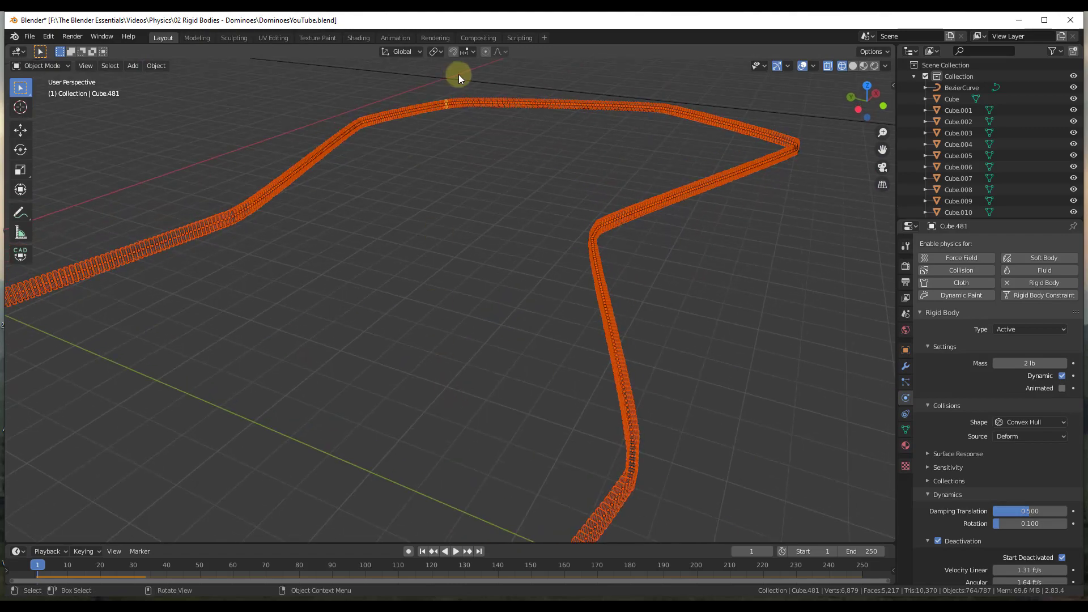
scroll(458, 85, "up", 10)
mouse_move(382, 204)
middle_mouse_down()
mouse_move(299, 180)
mouse_move(340, 213)
mouse_move(400, 185)
mouse_move(232, 37)
middle_mouse_up()
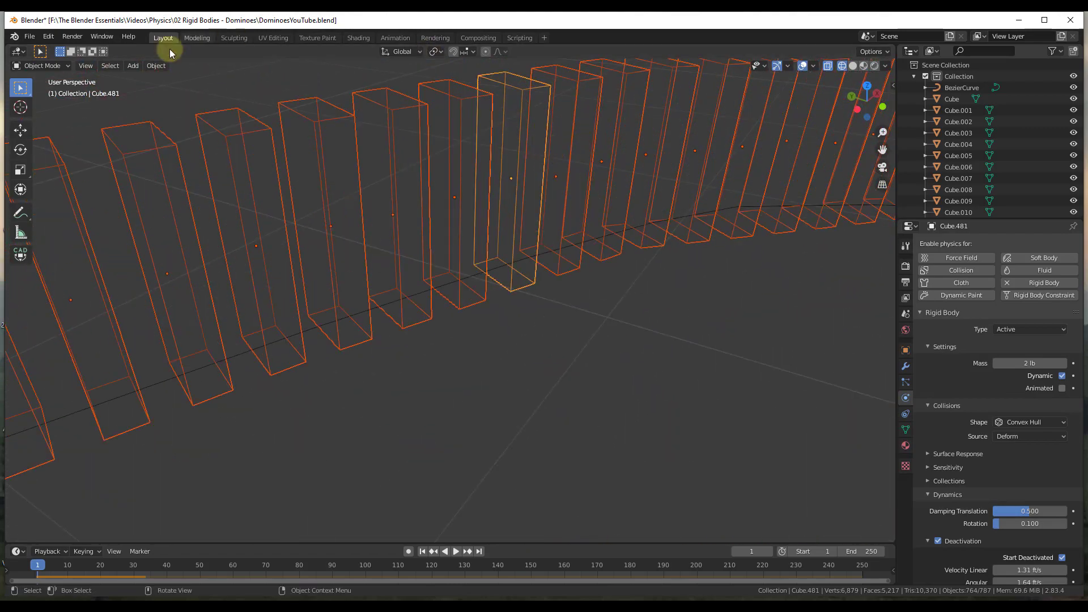
left_click(156, 66)
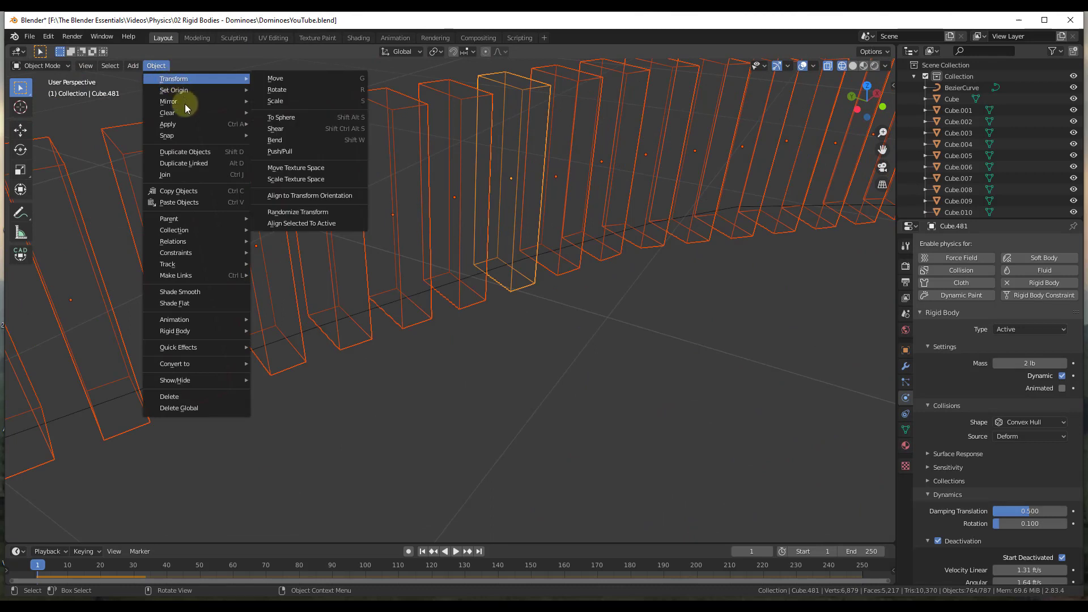
mouse_move(175, 93)
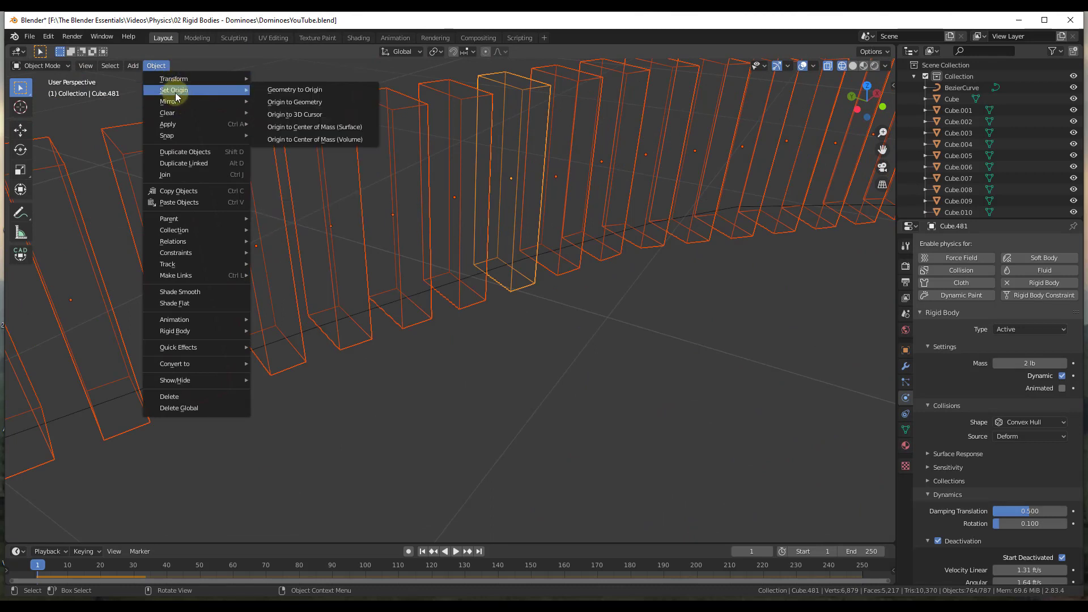
left_click(318, 138)
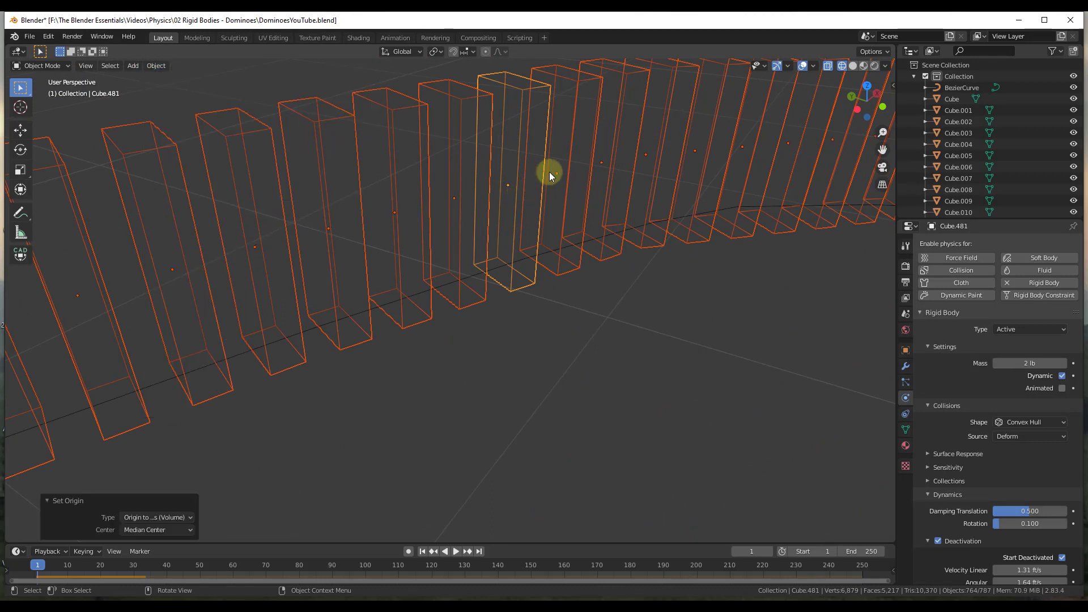
Switch the viewport from wireframe to Material Preview shading and deselect the dominoes
scroll(521, 186, "down", 10)
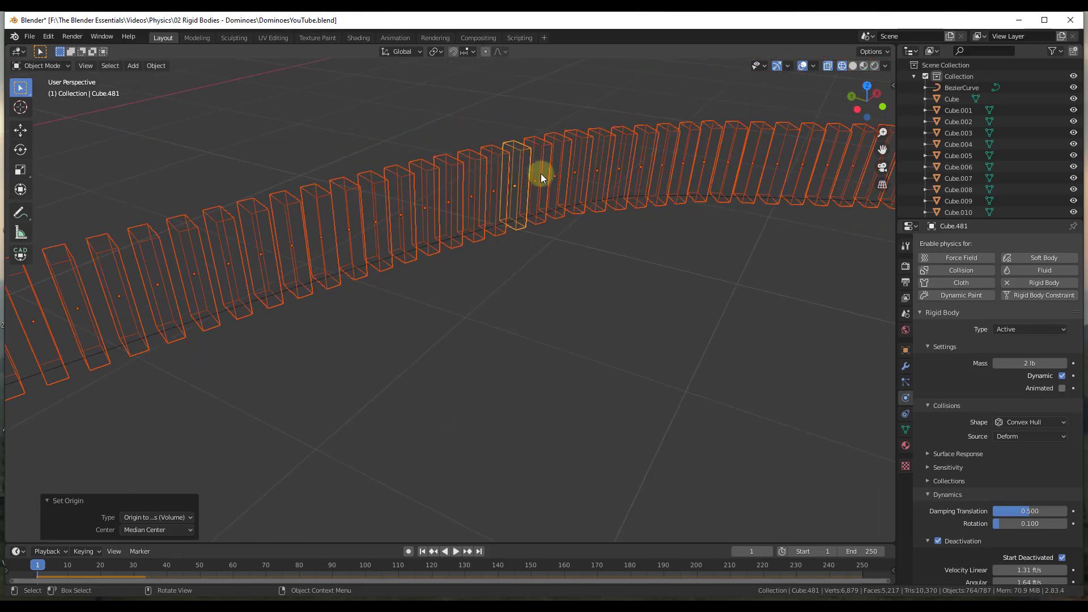
scroll(535, 168, "down", 10)
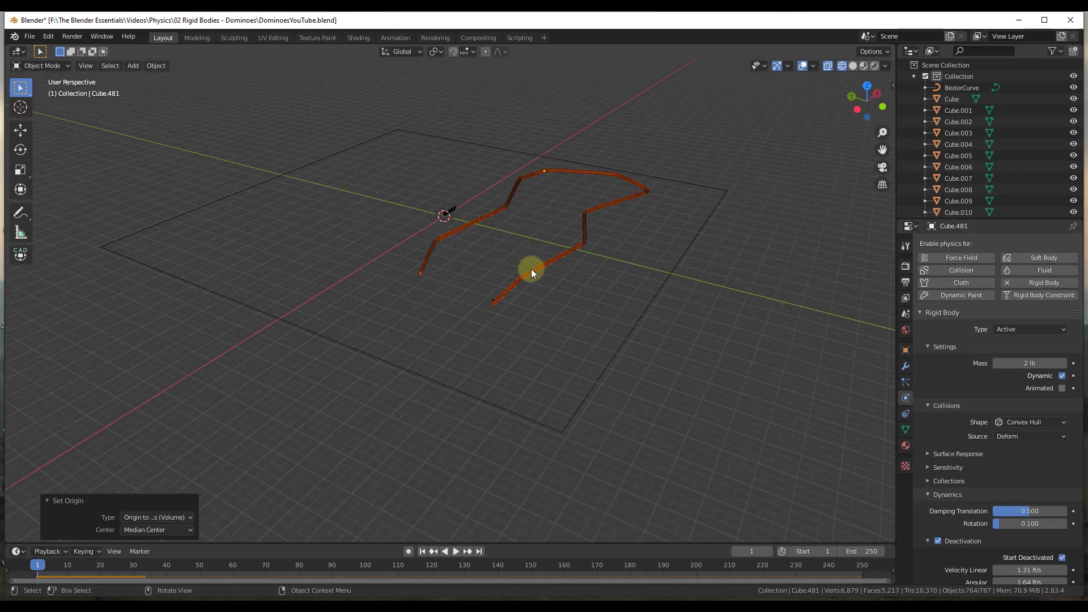
scroll(584, 167, "up", 5)
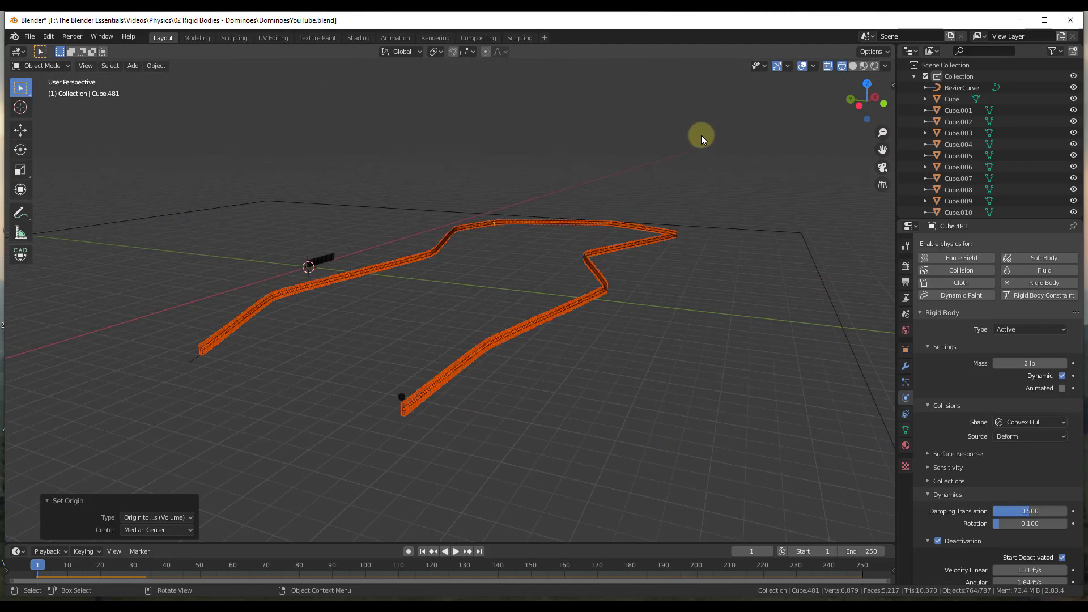
key("z")
left_click(796, 105)
key("z")
left_click(709, 232)
mouse_move(680, 259)
middle_mouse_down()
mouse_move(389, 349)
mouse_move(375, 154)
middle_mouse_up()
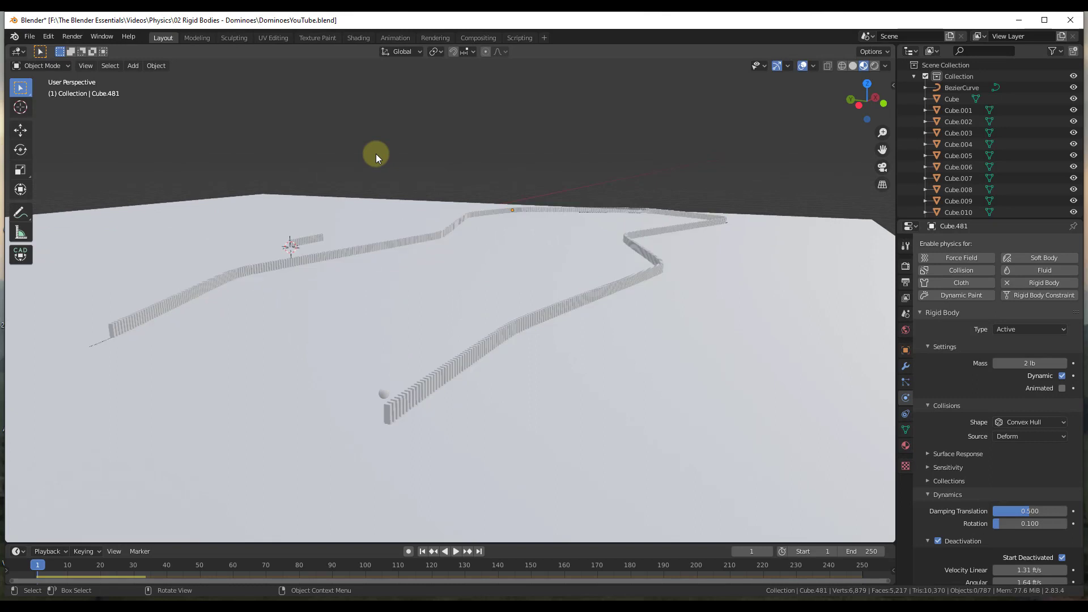
Play the simulation through the full frame range, following the falling dominoes along the winding row
left_click(455, 551)
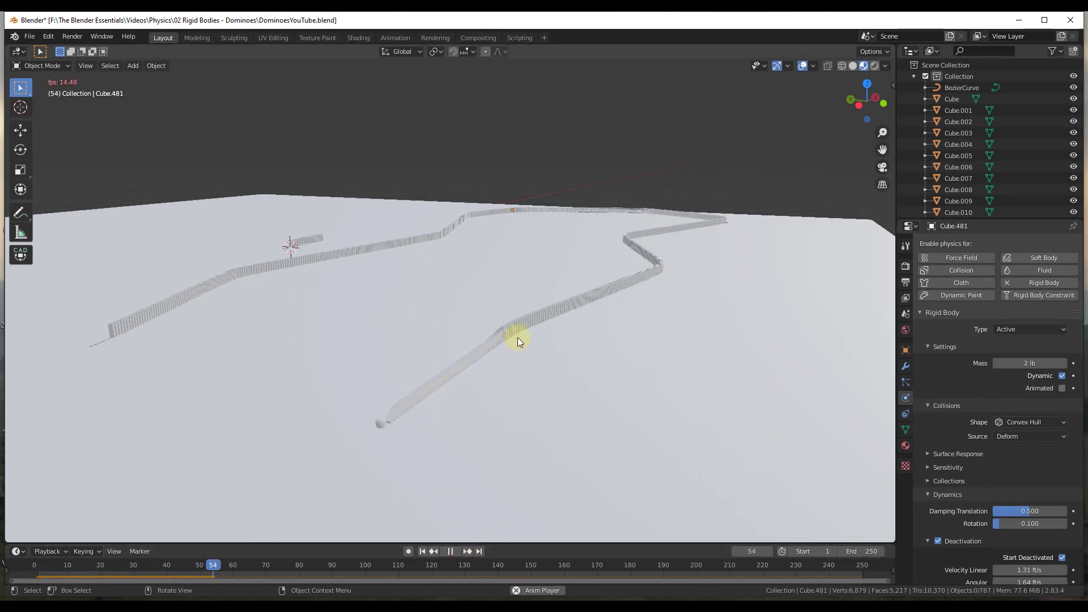
scroll(658, 243, "up", 3)
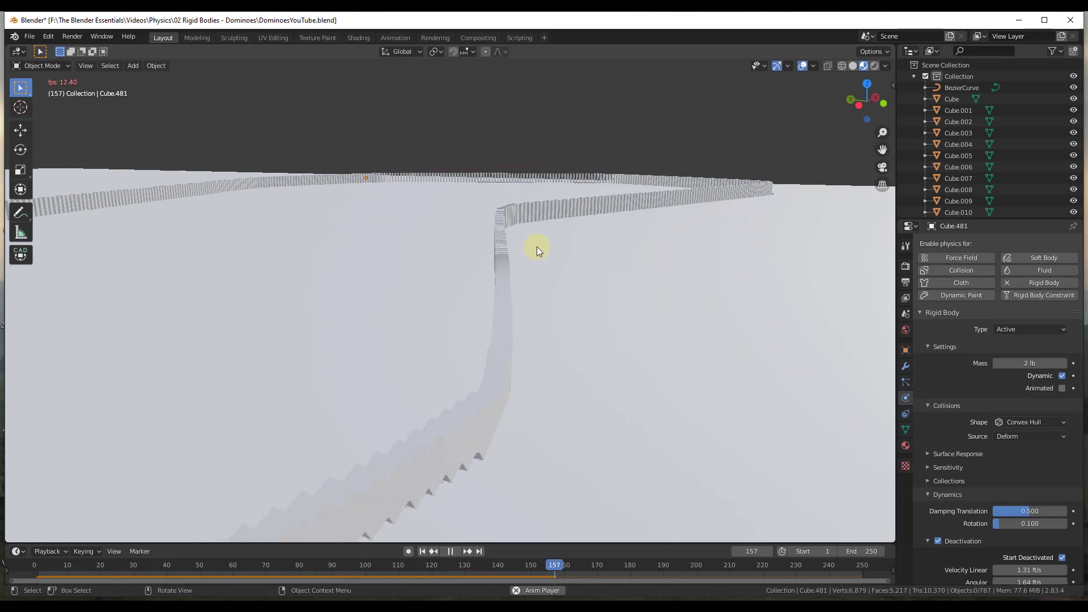
middle_click_drag(643, 171, 578, 205, "shift")
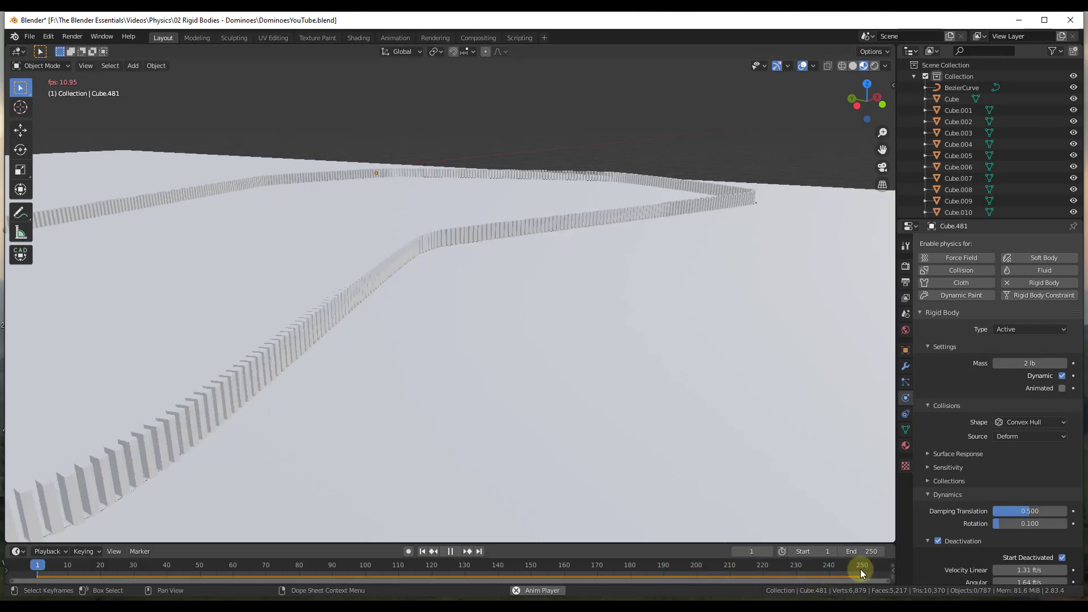
Stop the playback and set the animation's end frame to 350
left_click(450, 551)
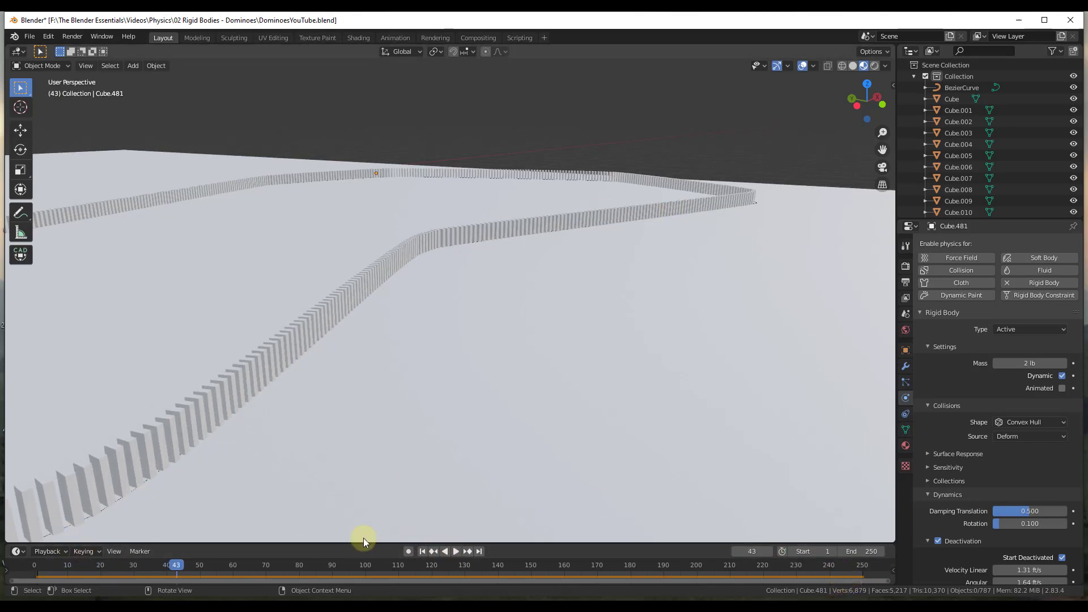
left_click(864, 552)
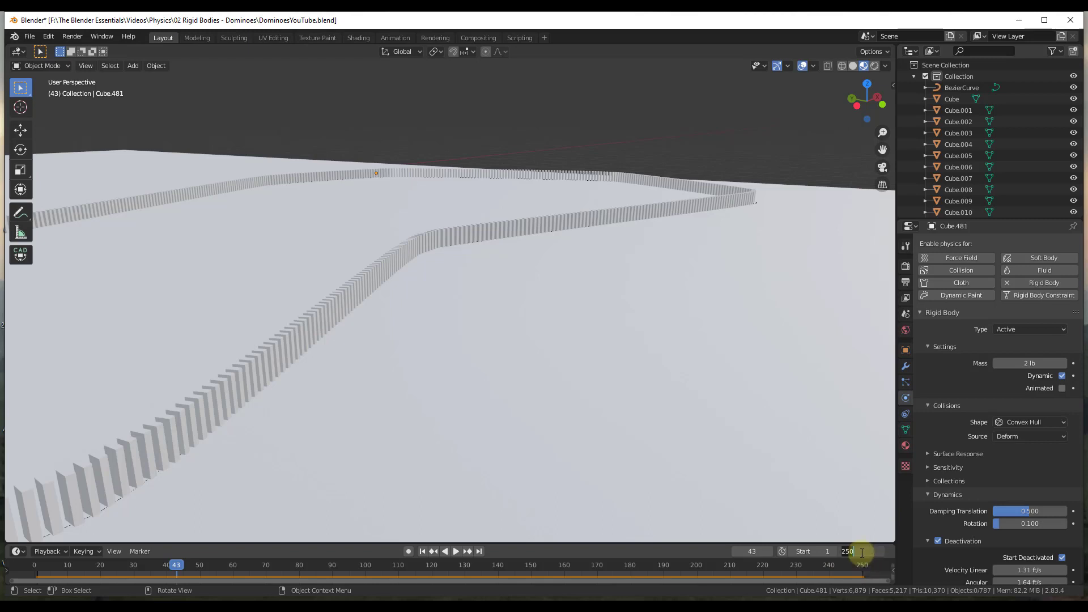
key("Return")
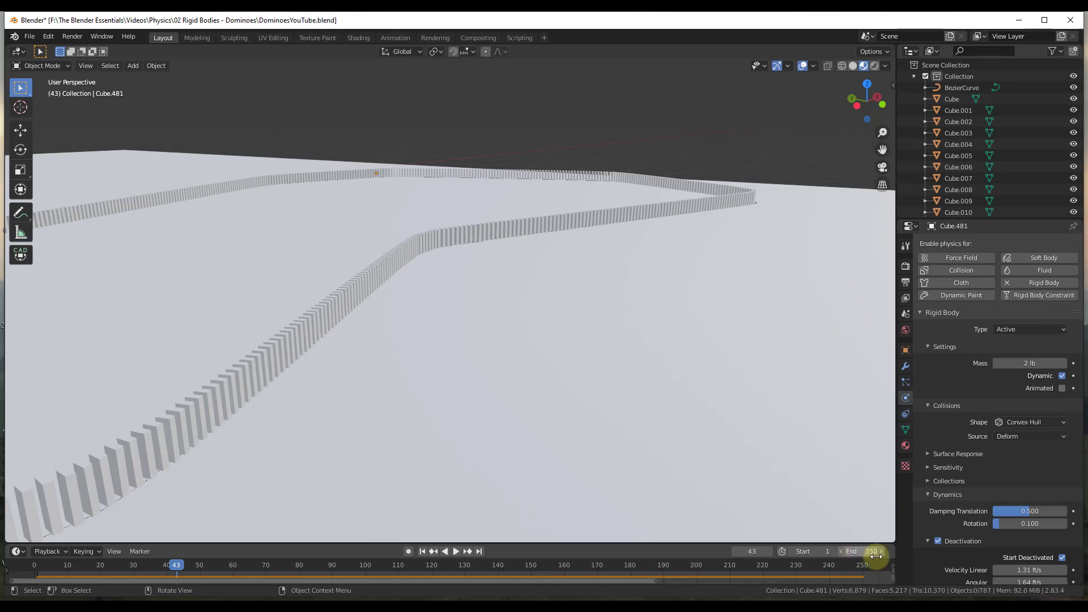
Replay the domino run from frame 235 to the new end frame, watching the row close up past frame 250
key("shift+Left")
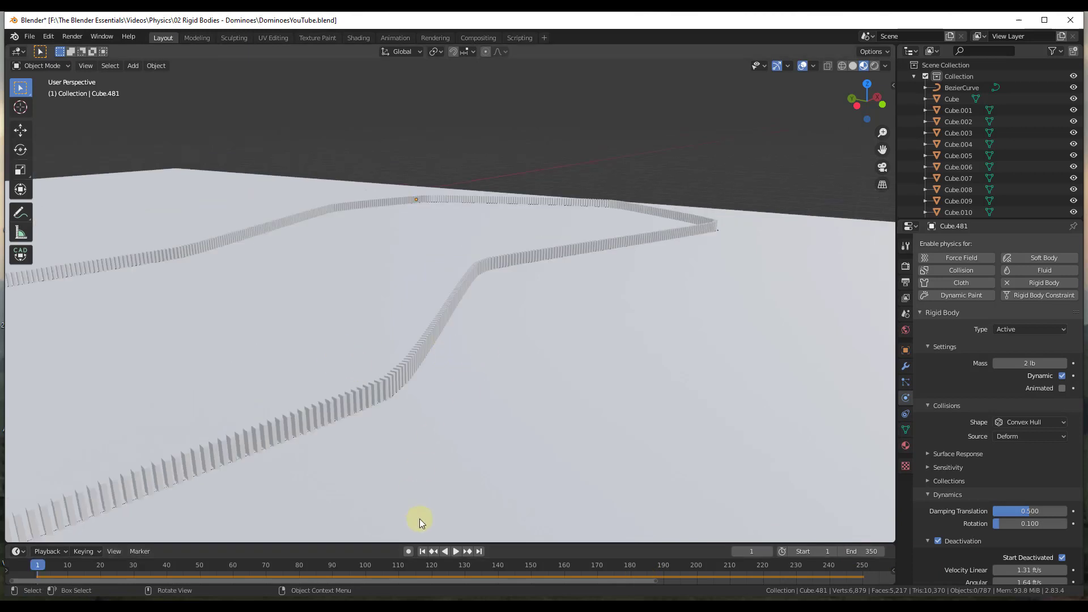
left_click_drag(712, 565, 812, 565)
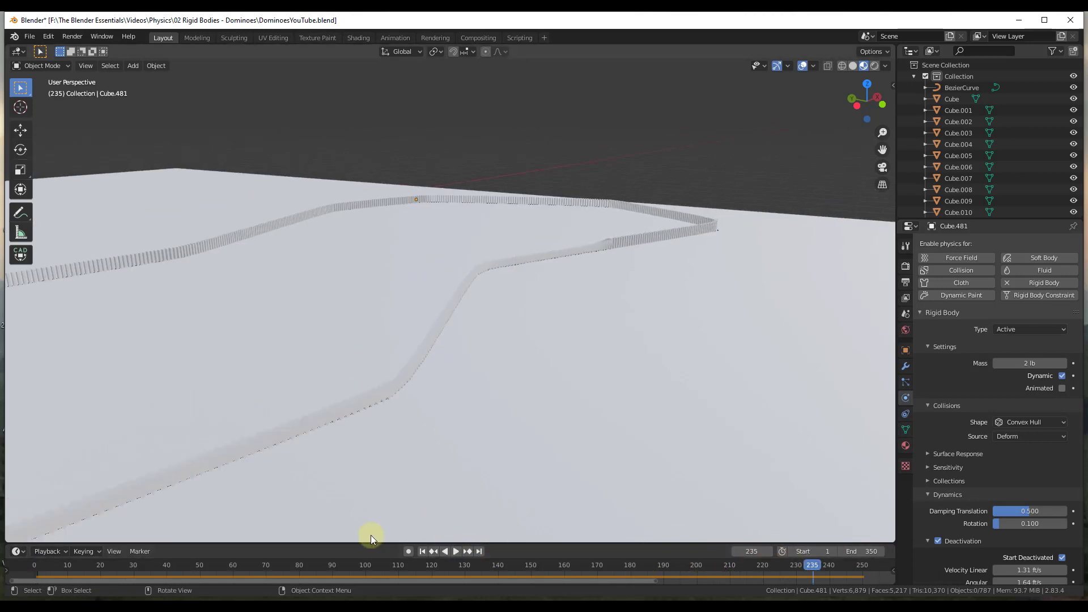
left_click(455, 550)
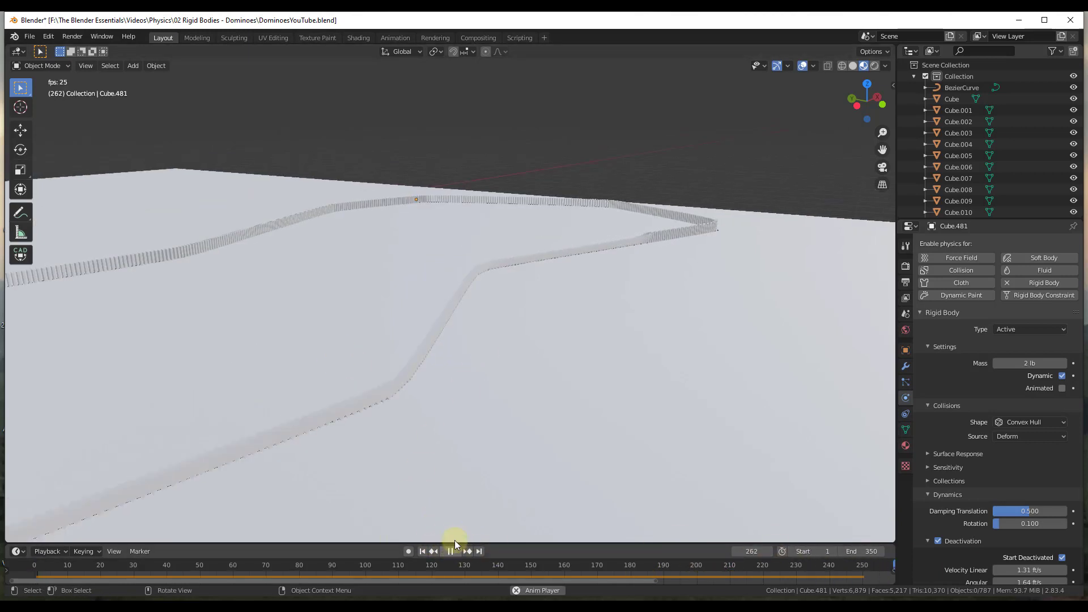
scroll(673, 225, "up", 5)
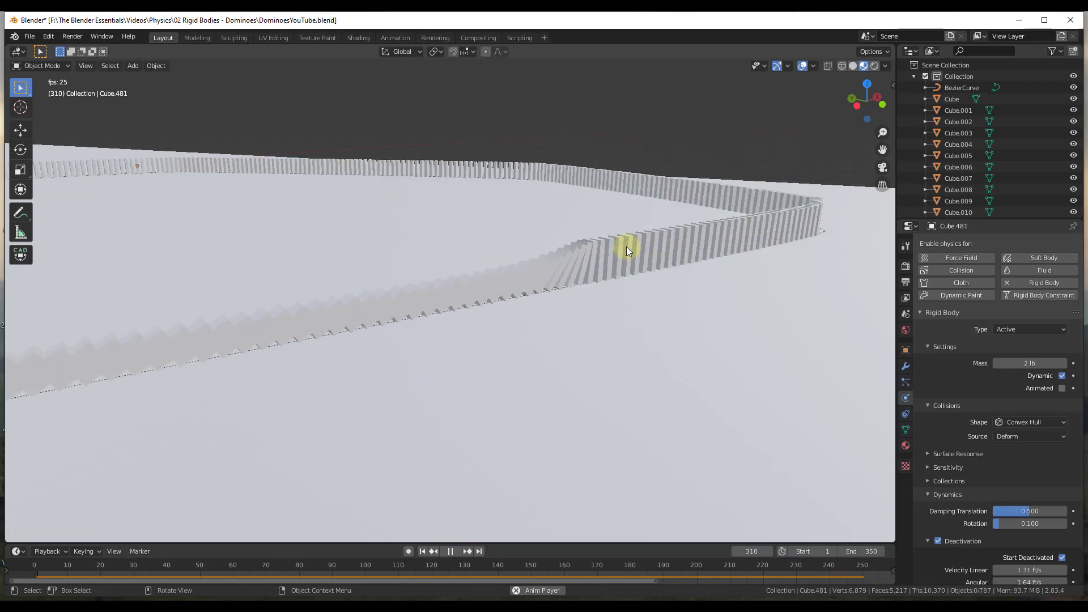
scroll(626, 247, "down", 3)
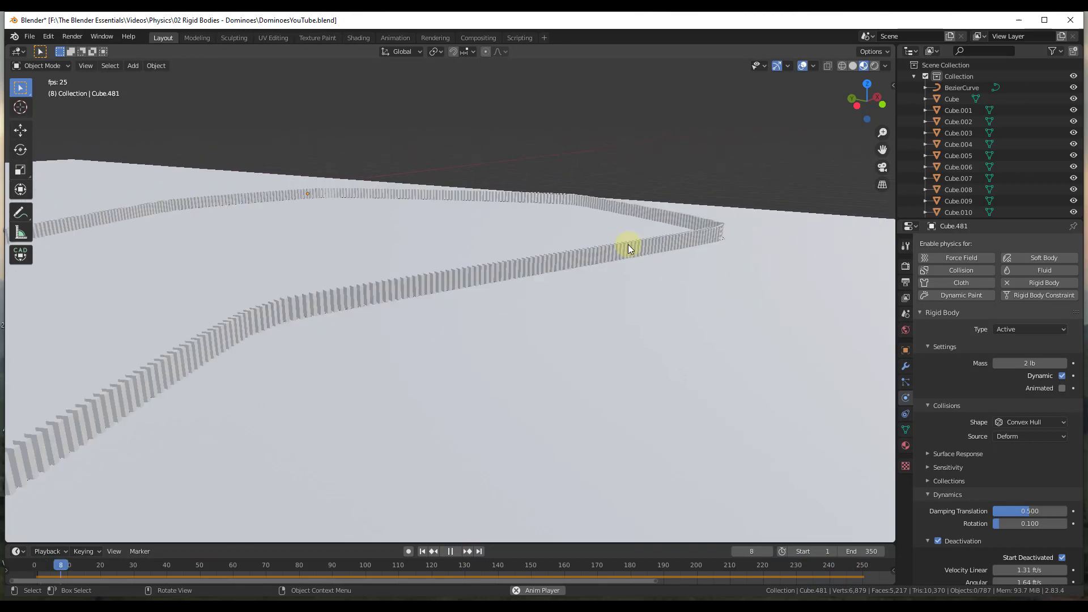
scroll(627, 244, "down", 2)
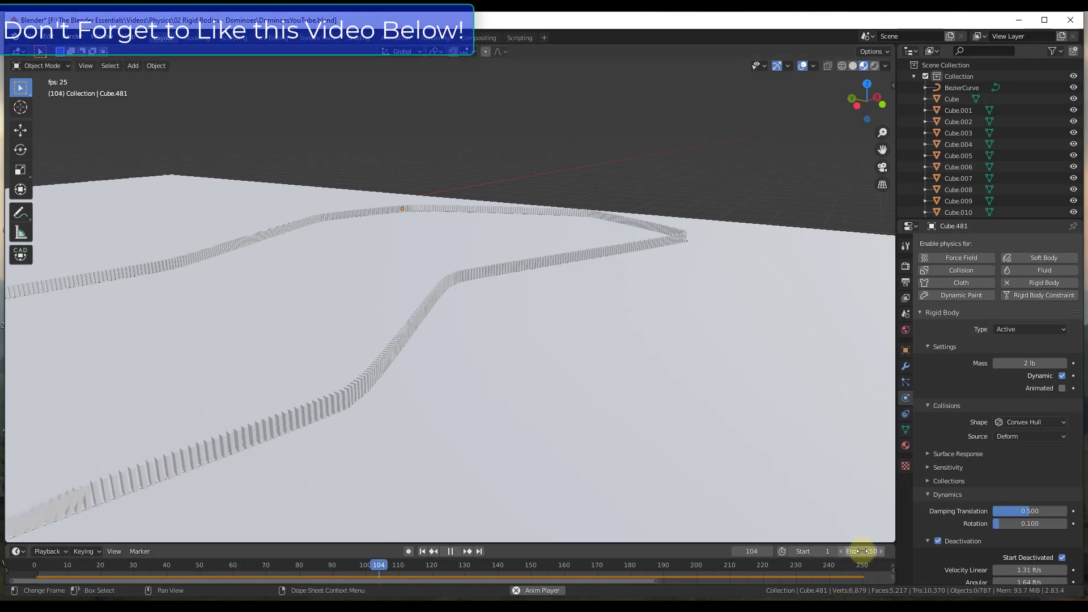
Set the Rigid Body World cache's simulation end frame to 350 in the scene properties
left_click(905, 315)
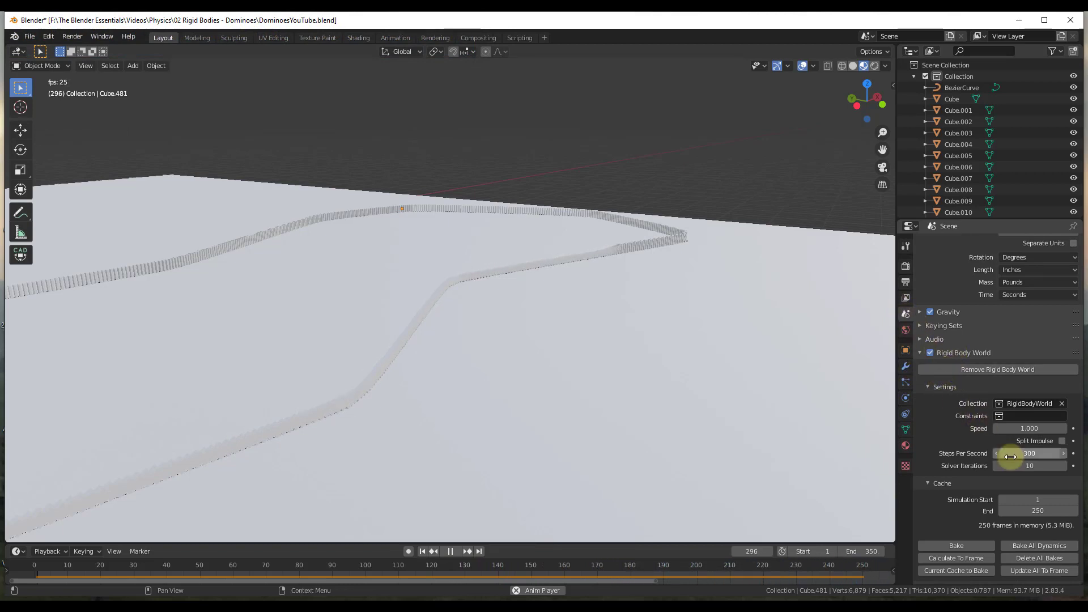
left_click(1022, 511)
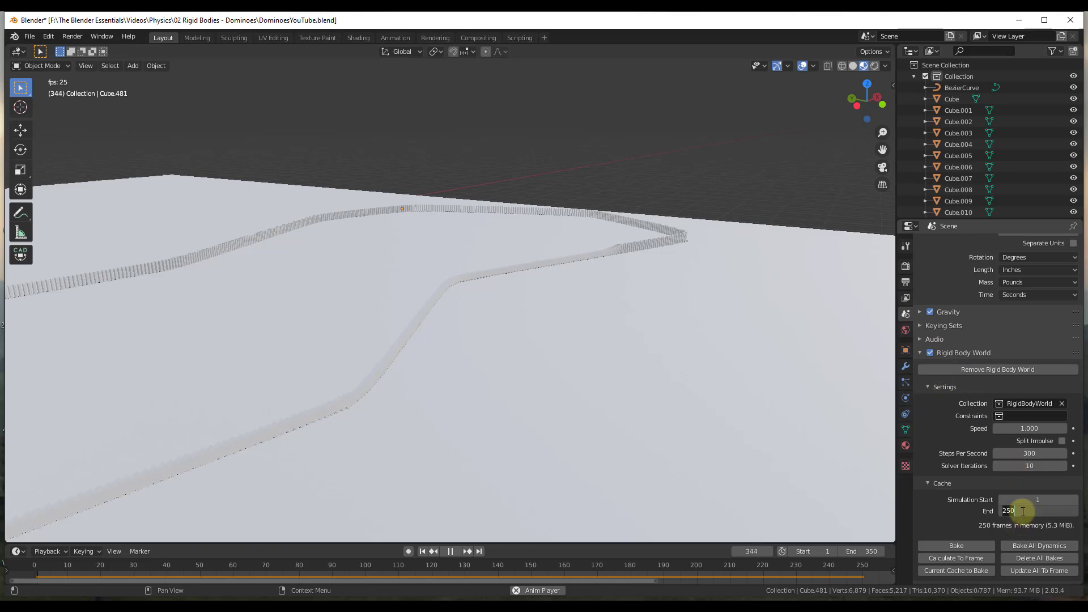
type("350")
key("Return")
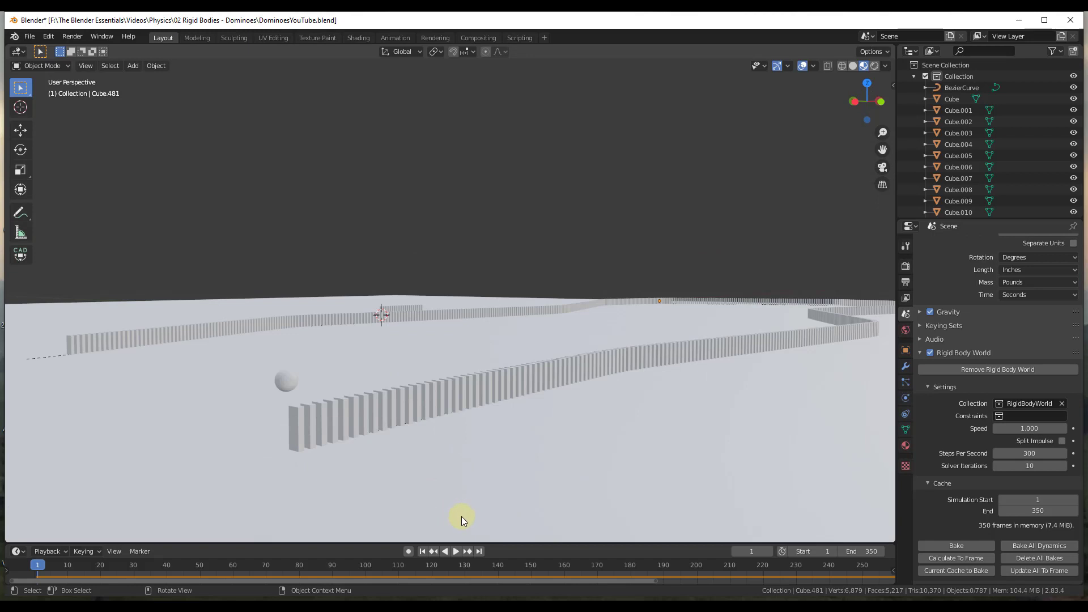
Play the simulation from the ball's drop along the winding row, stop it and return to frame 1
left_click(455, 551)
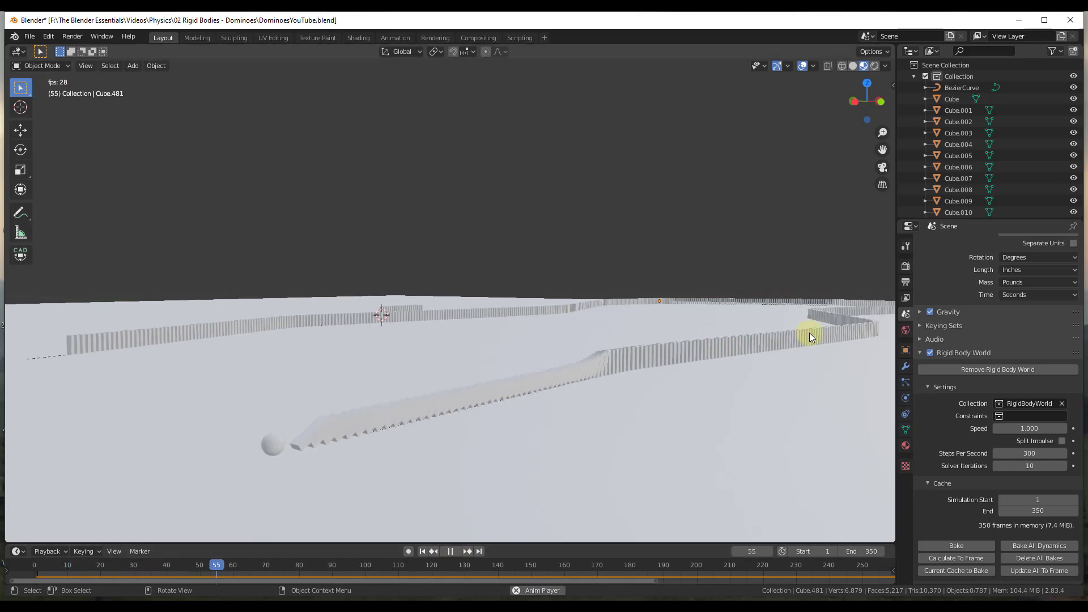
scroll(807, 333, "up", 5)
scroll(611, 369, "down", 5)
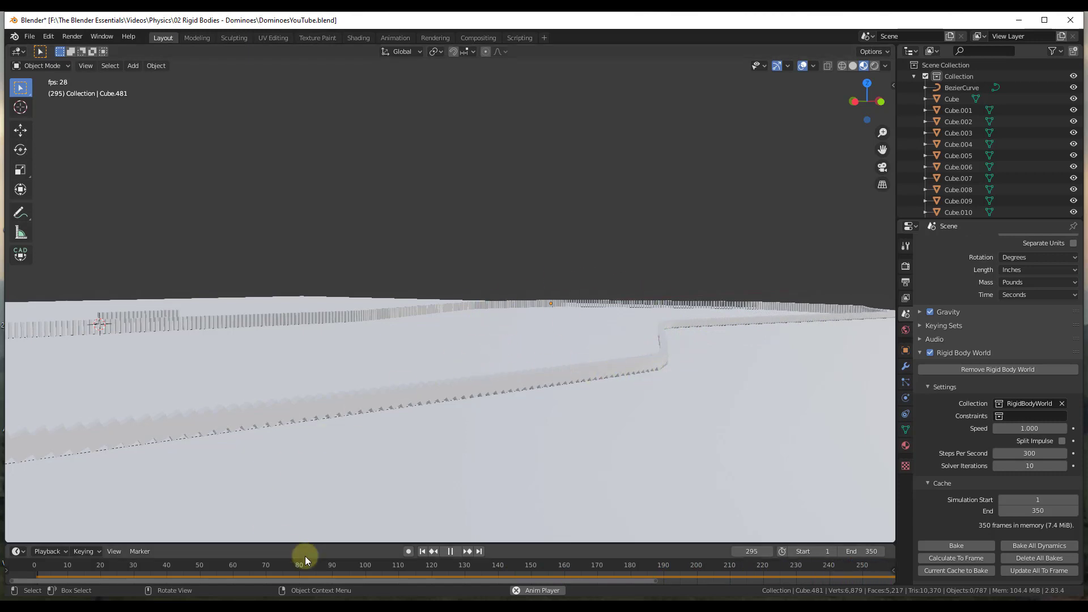
left_click(450, 551)
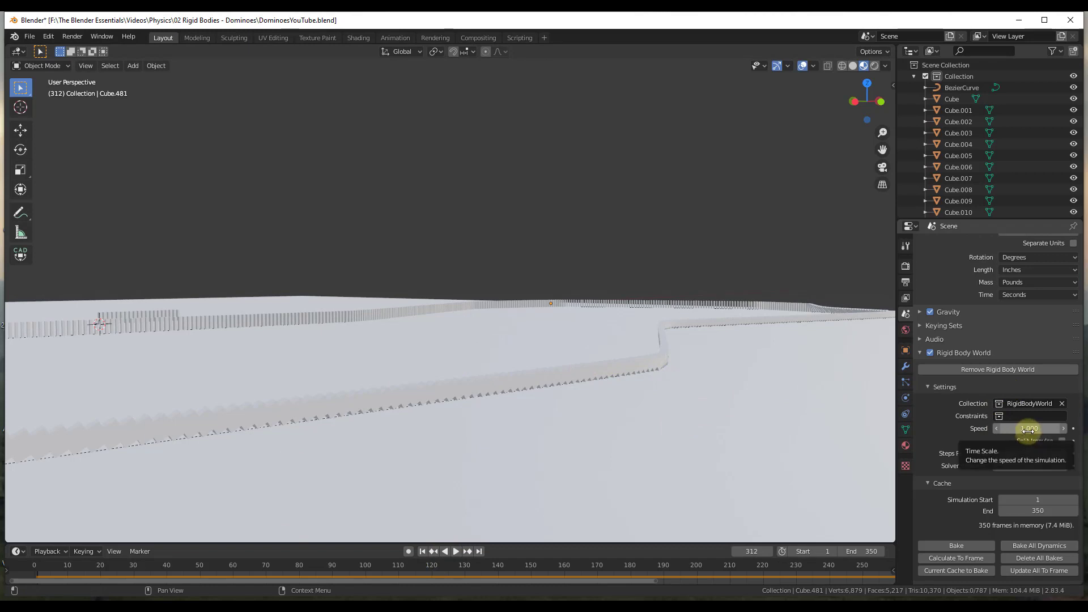
middle_click_drag(794, 363, 632, 337)
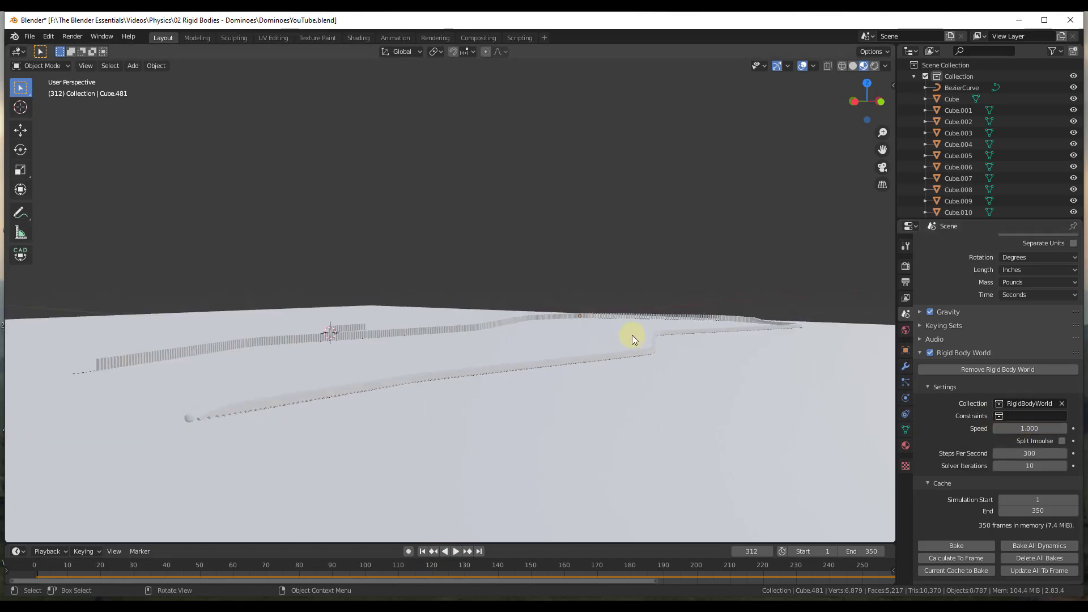
left_click(422, 551)
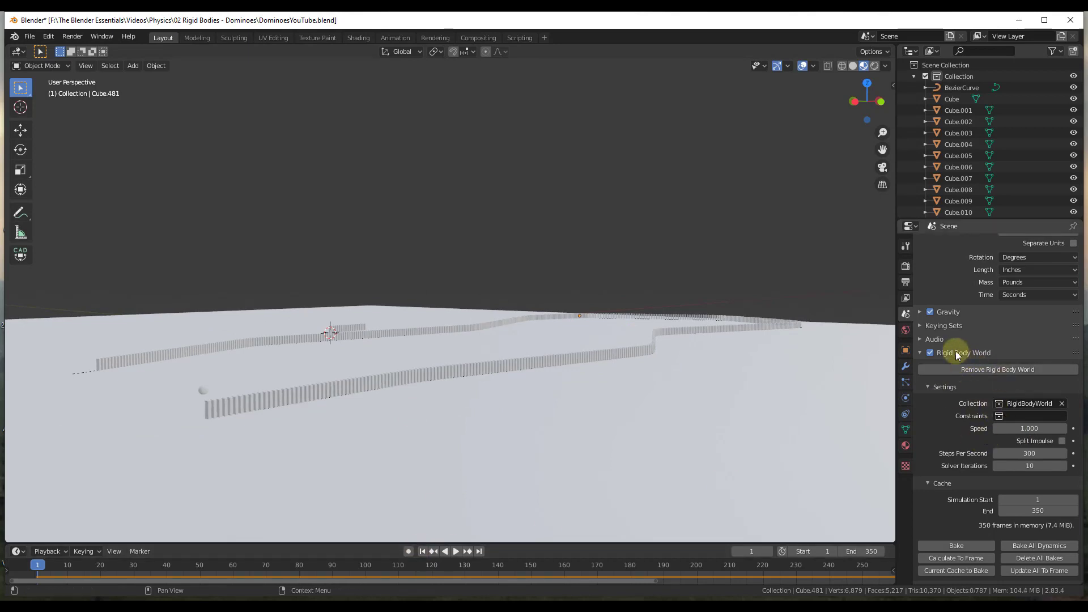
Try a Rigid Body World speed of 2 in a short playback and undo the speed change
left_click(1028, 426)
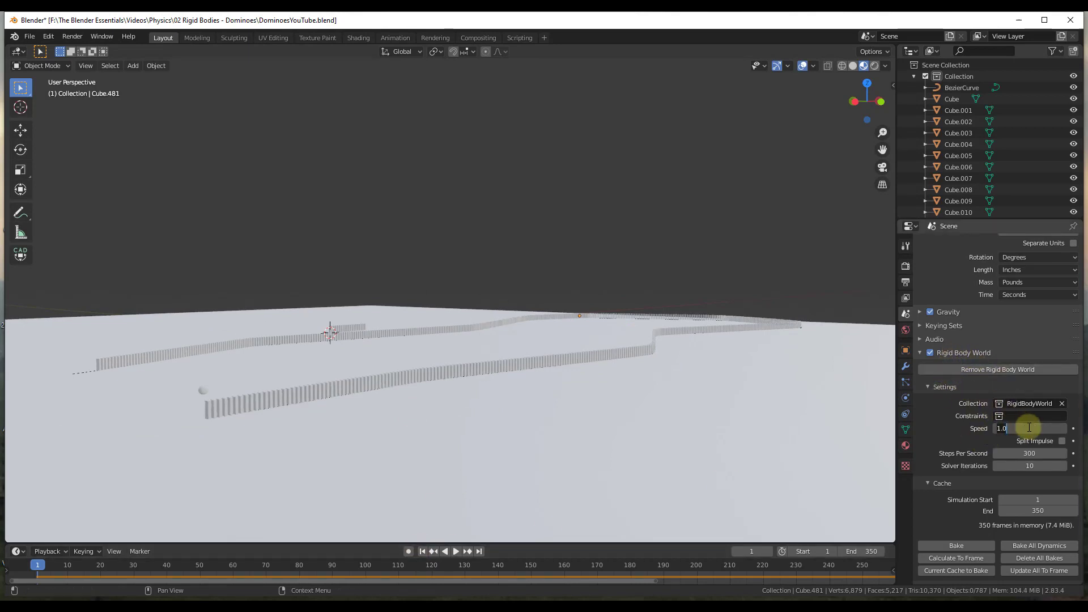
type("2")
key("Return")
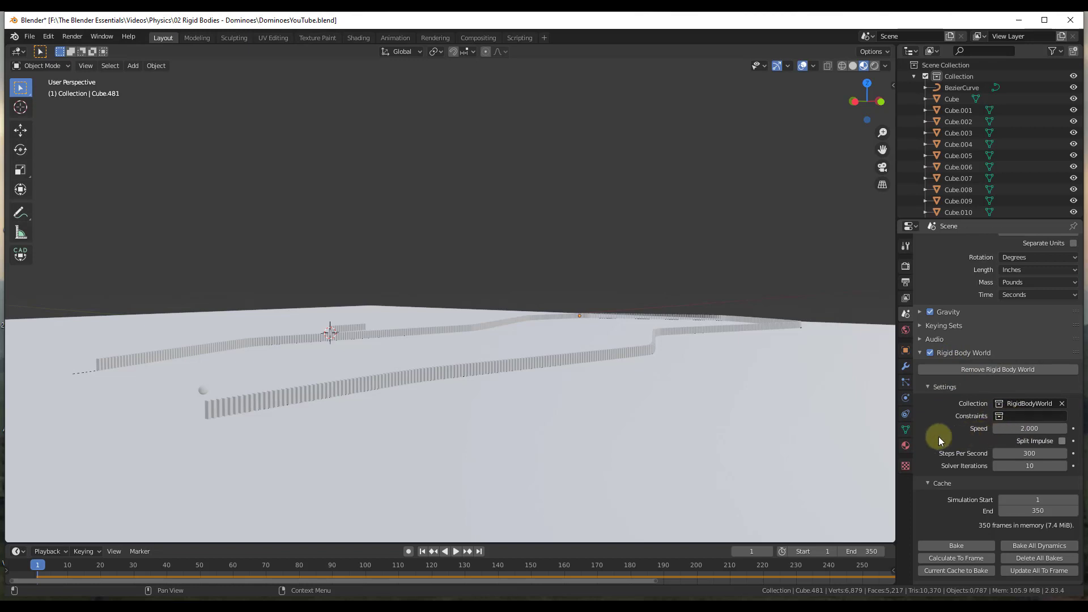
left_click(456, 552)
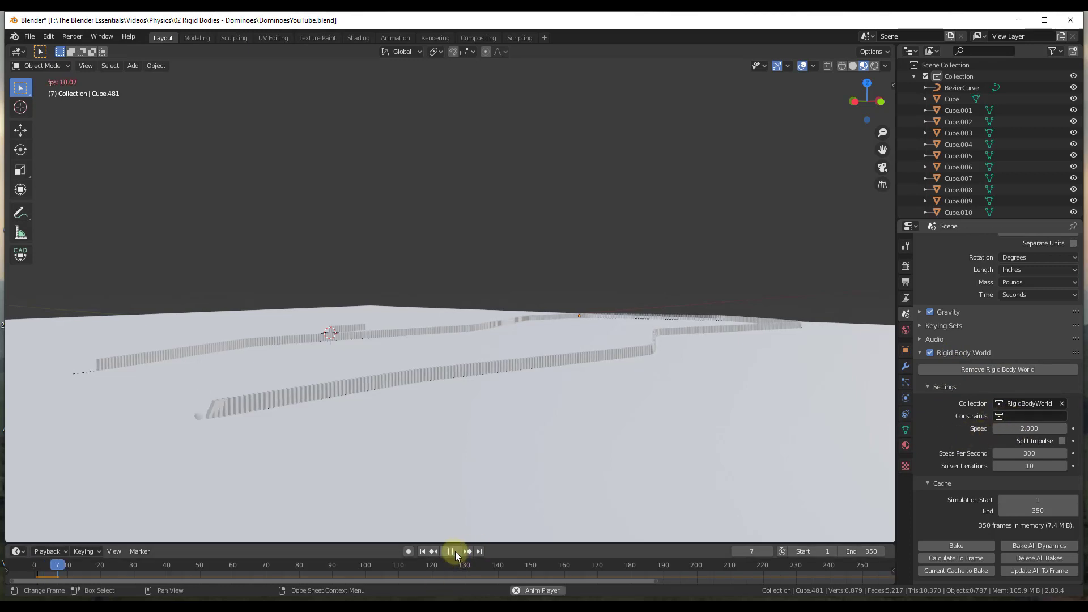
left_click(457, 552)
key("ctrl+z")
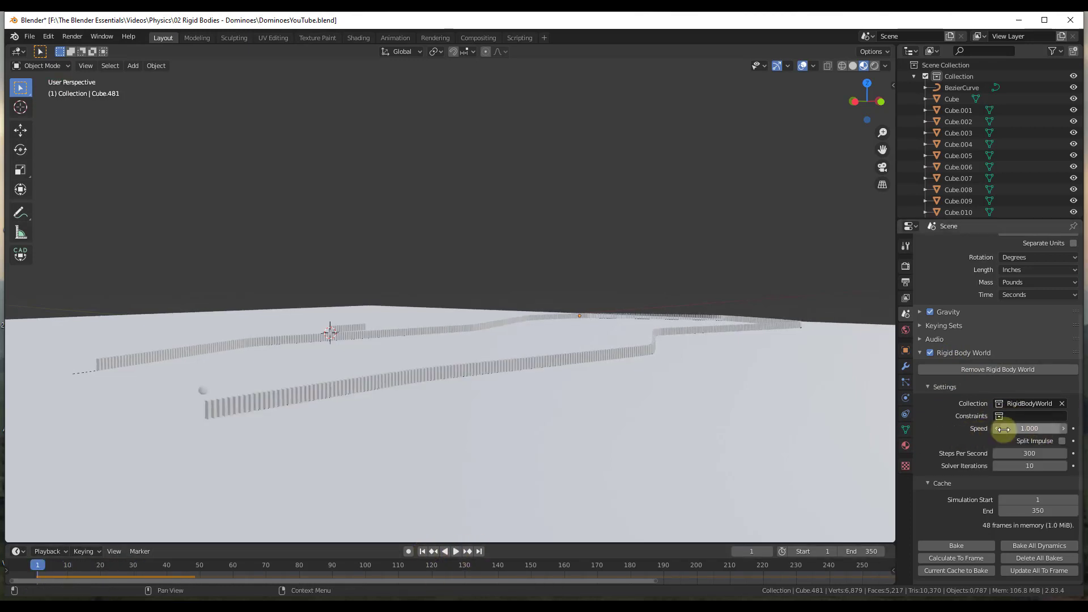
Switch the viewport to Rendered shading, add a Sun light and move it up above the dominoes
middle_click_drag(261, 386, 365, 367)
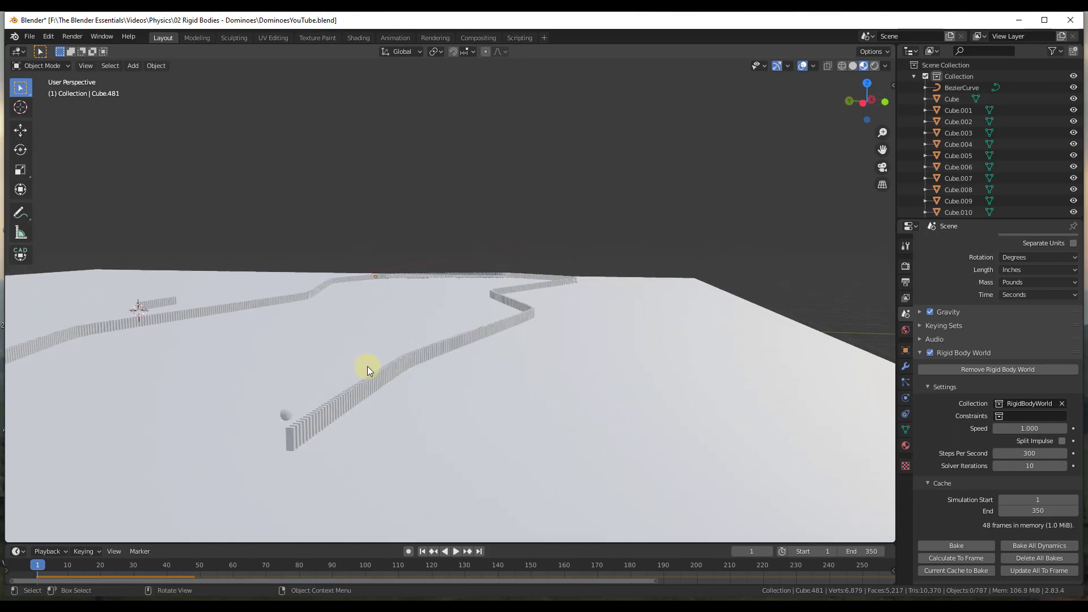
left_click(874, 65)
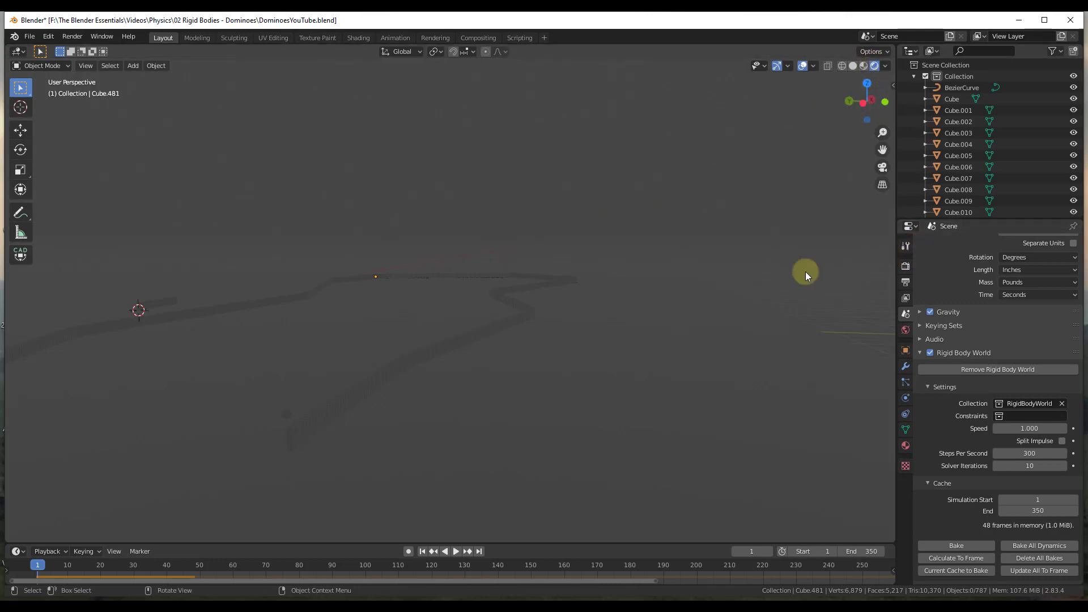
key("shift+a")
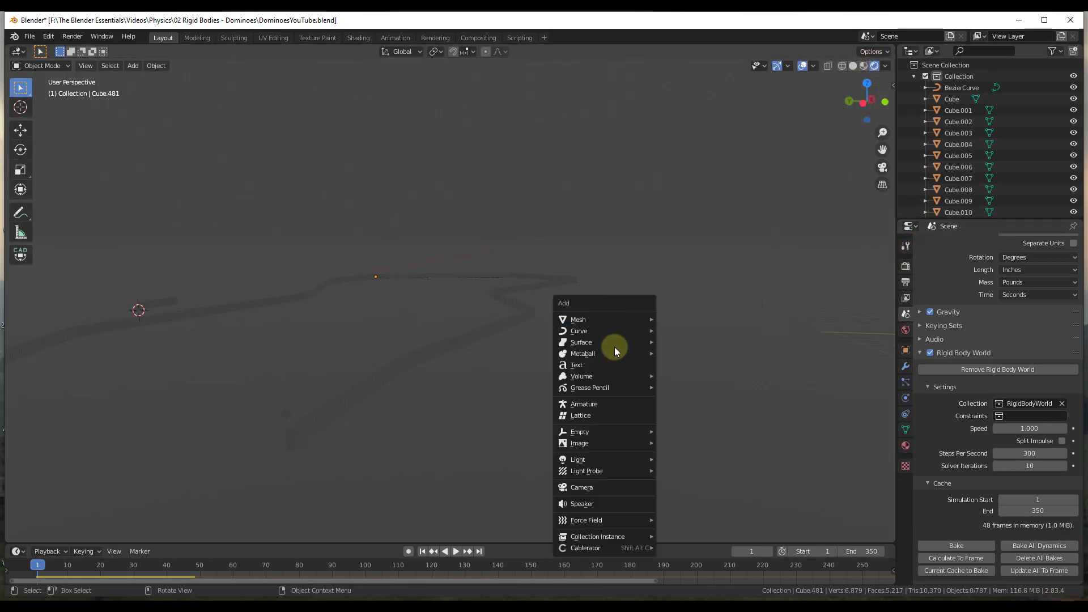
mouse_move(623, 463)
left_click(683, 470)
key("g")
left_click(213, 242)
Play the start of the simulation under the sun light, stop it and return to frame 1
left_click(455, 551)
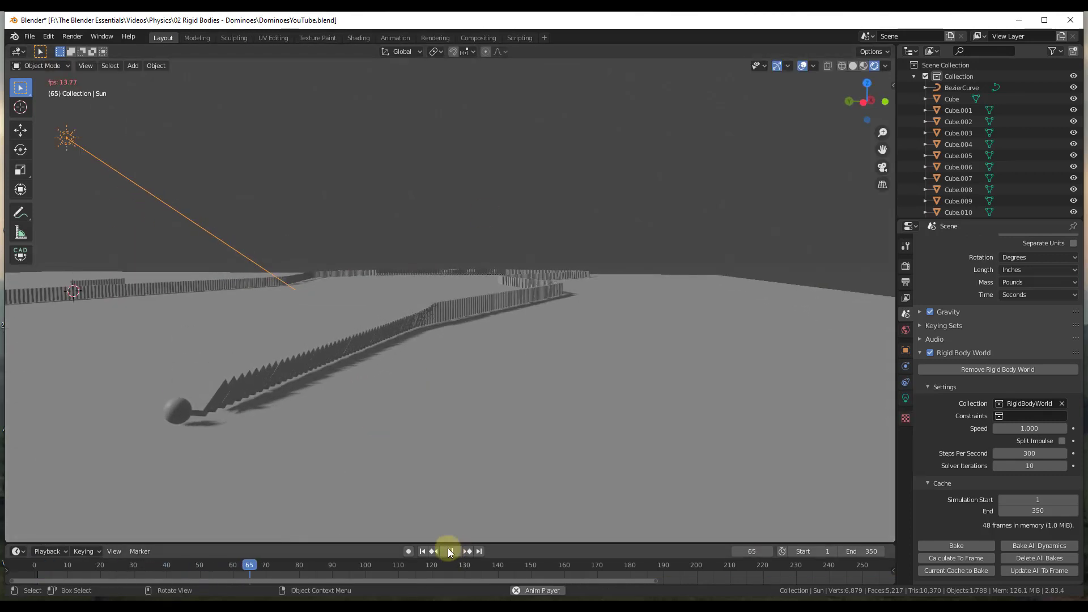
left_click(450, 551)
left_click(422, 551)
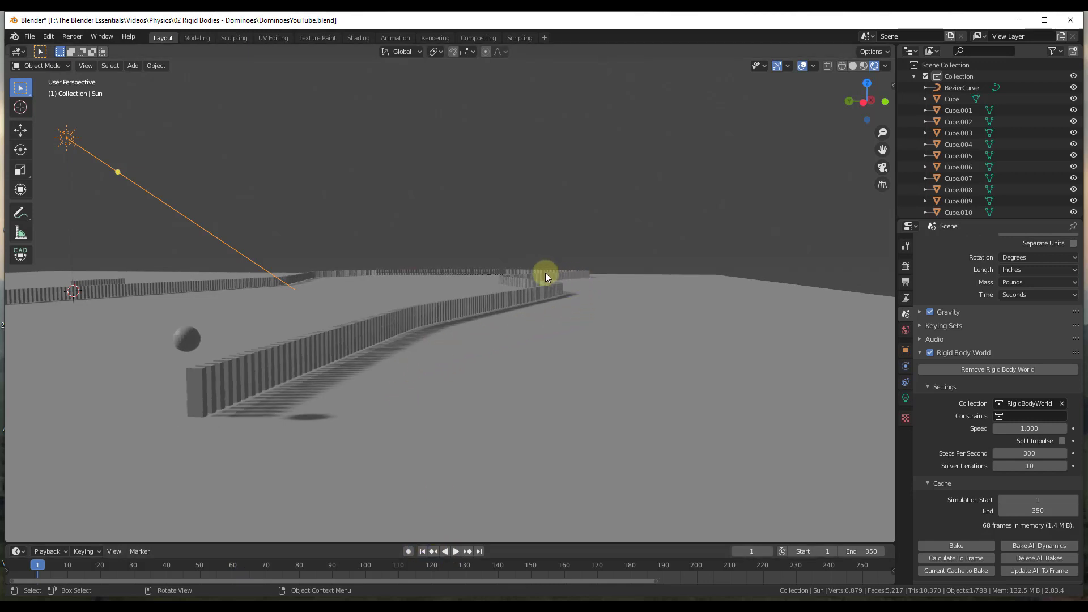
Add a camera to the scene and look through it
middle_click_drag(447, 346, 501, 338)
key("shift+a")
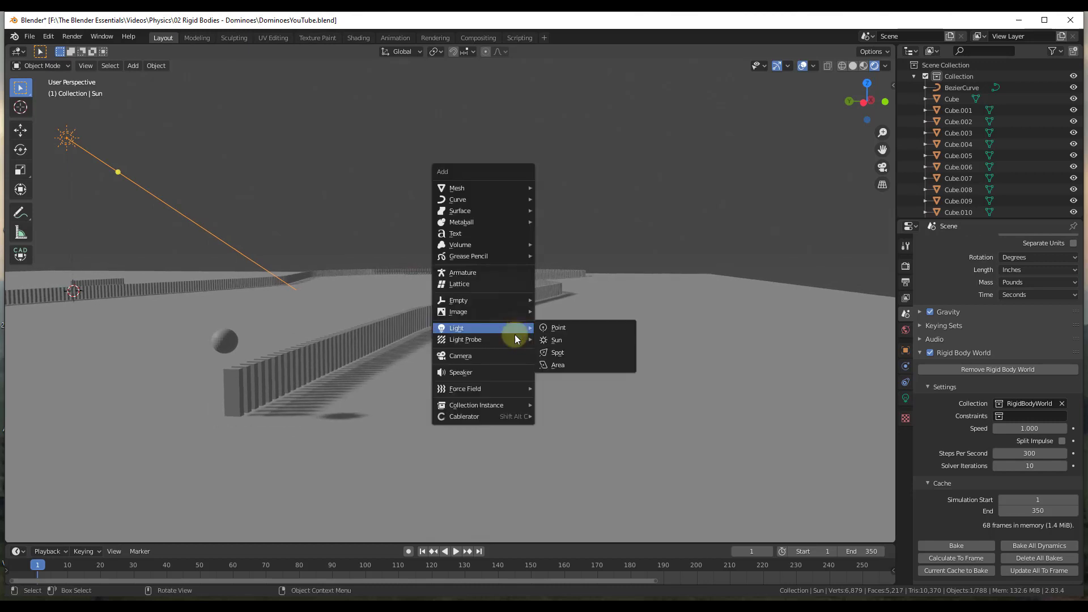
left_click(466, 355)
key("KP_0")
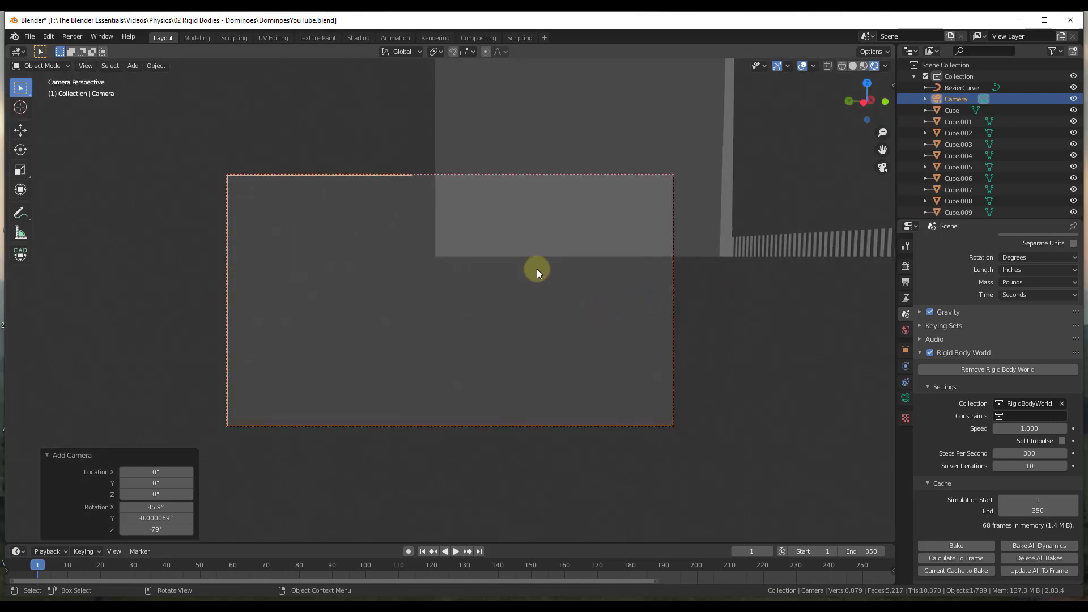
Enable Lock Camera to View and frame the ball and the front end of the domino row in the camera
key("n")
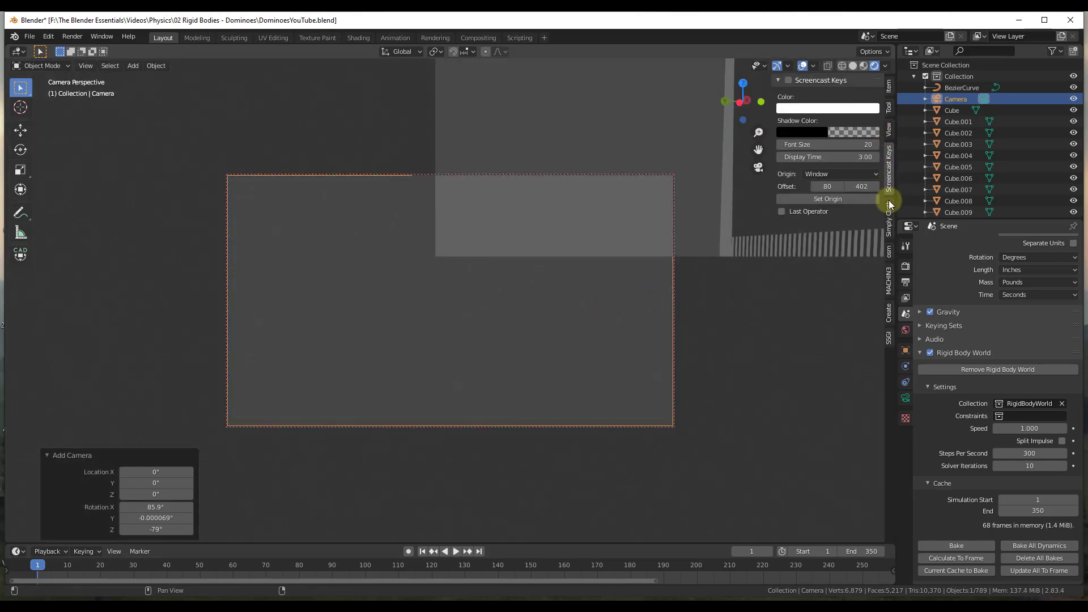
left_click(888, 129)
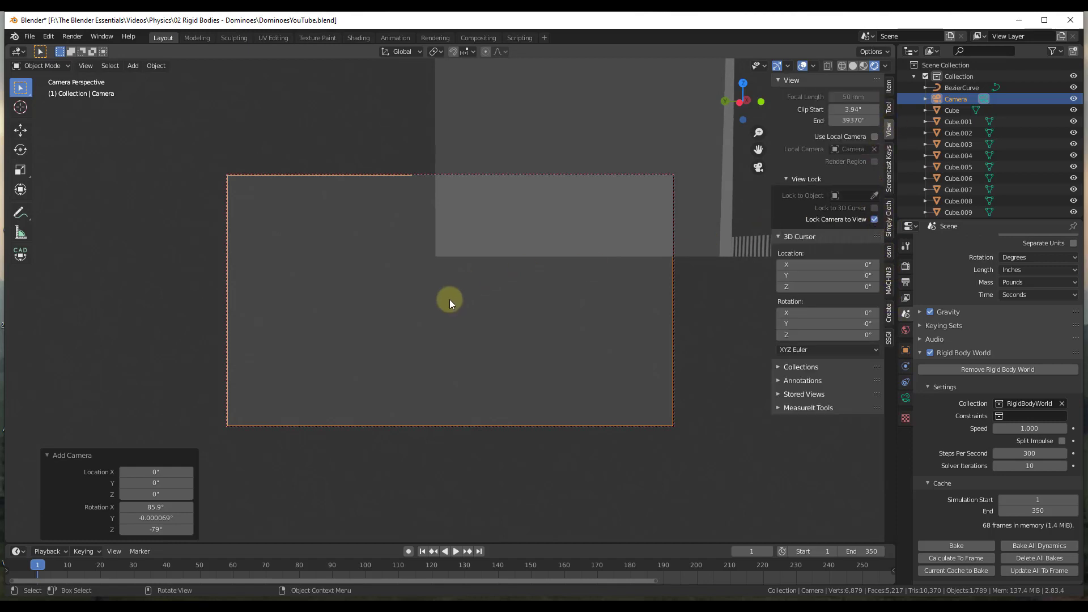
scroll(451, 297, "down", 3)
middle_click_drag(566, 274, 373, 252, "shift")
scroll(385, 267, "up", 2)
middle_click_drag(260, 303, 382, 291)
middle_click_drag(381, 332, 522, 286)
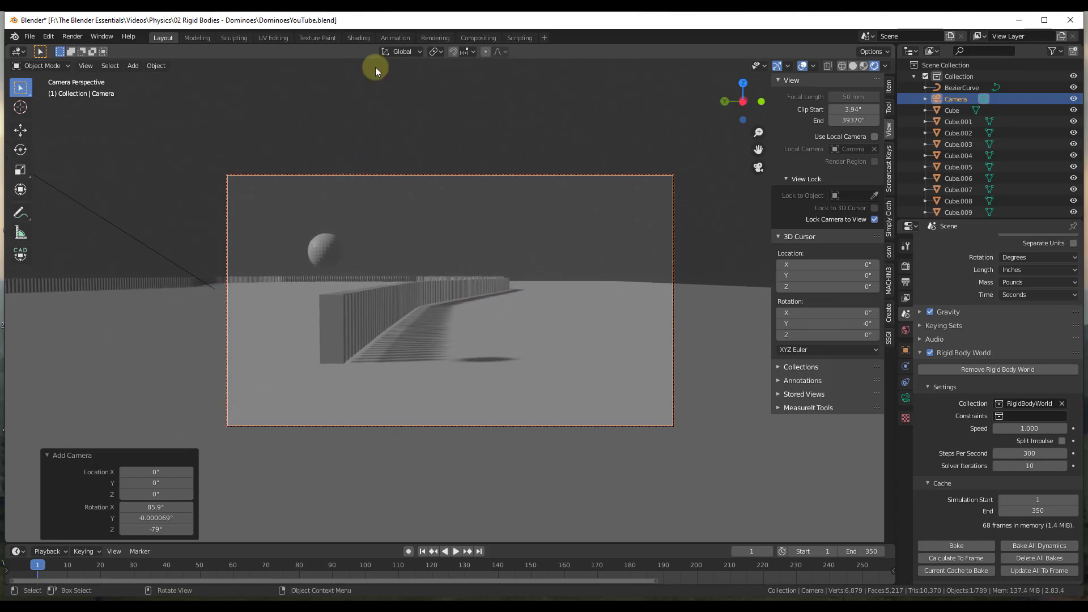
Switch to the Animation workspace, look through the camera and insert a Location keyframe for it at frame 1
left_click(391, 38)
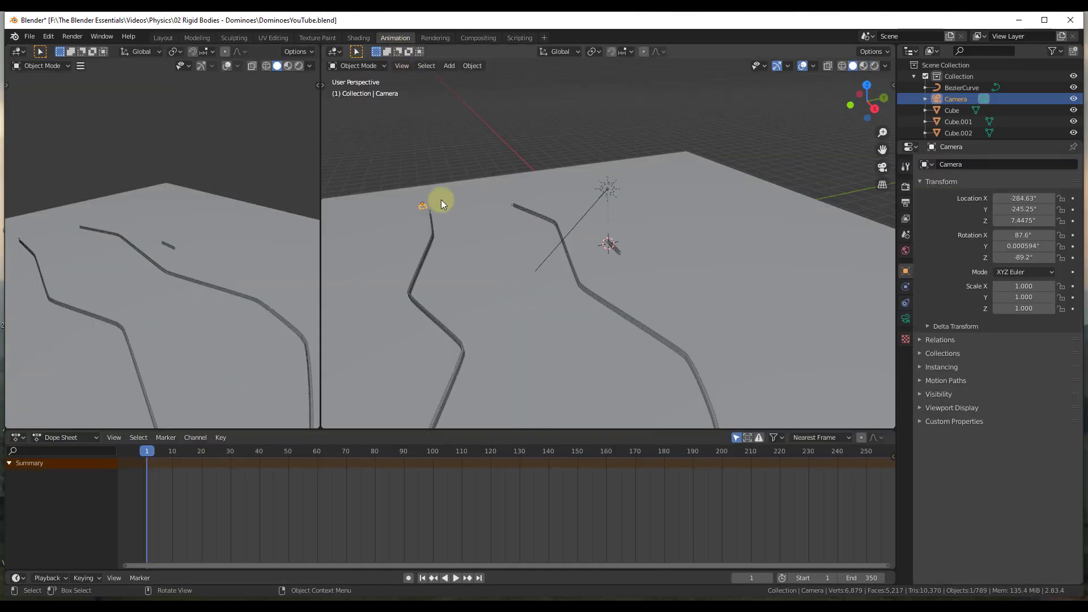
key("KP_0")
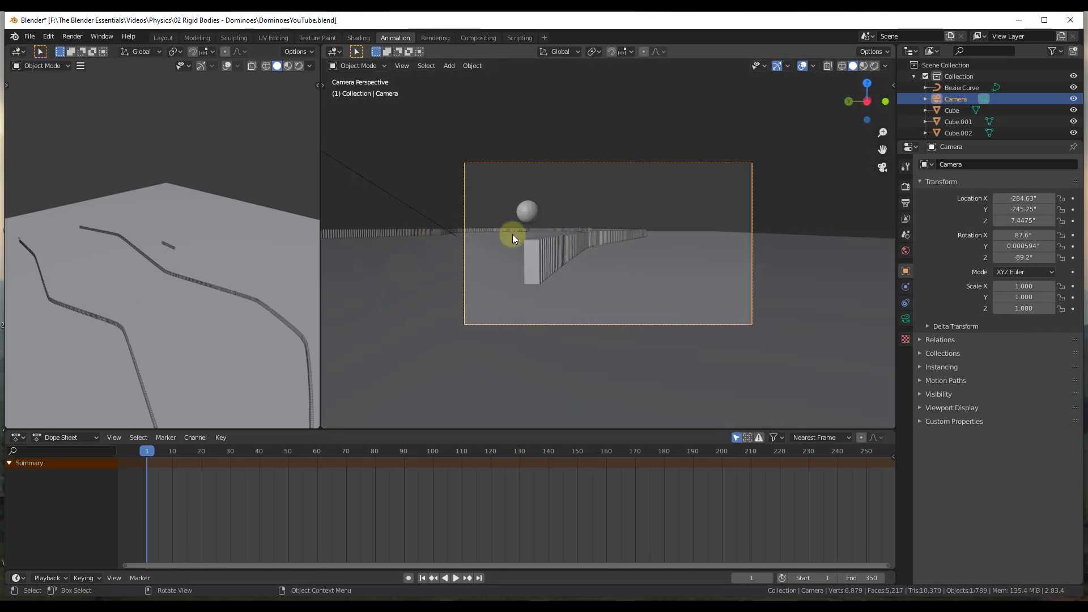
scroll(525, 178, "up", 2)
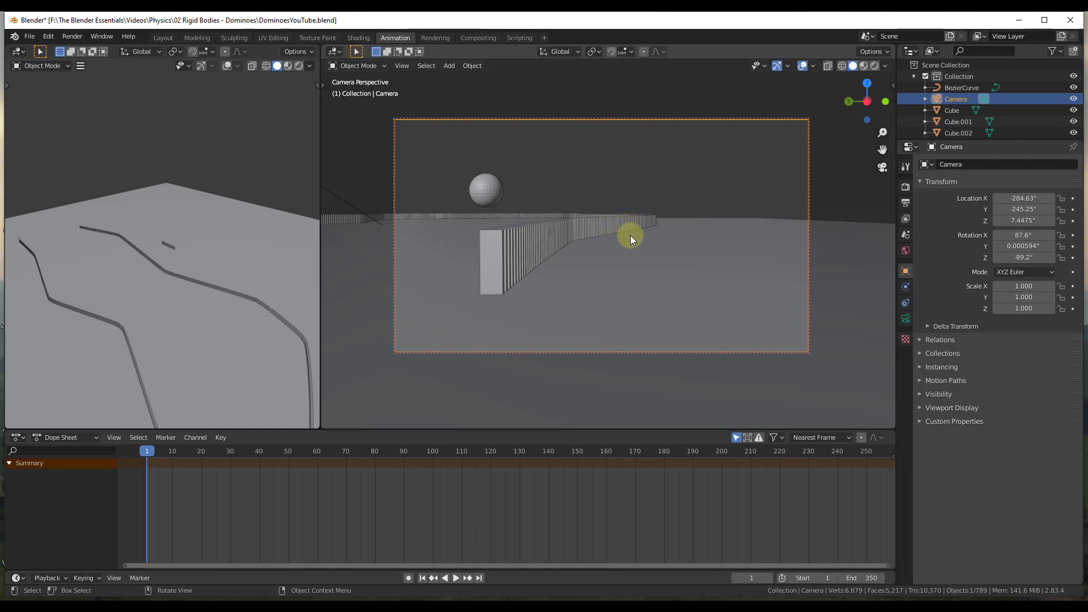
key("i")
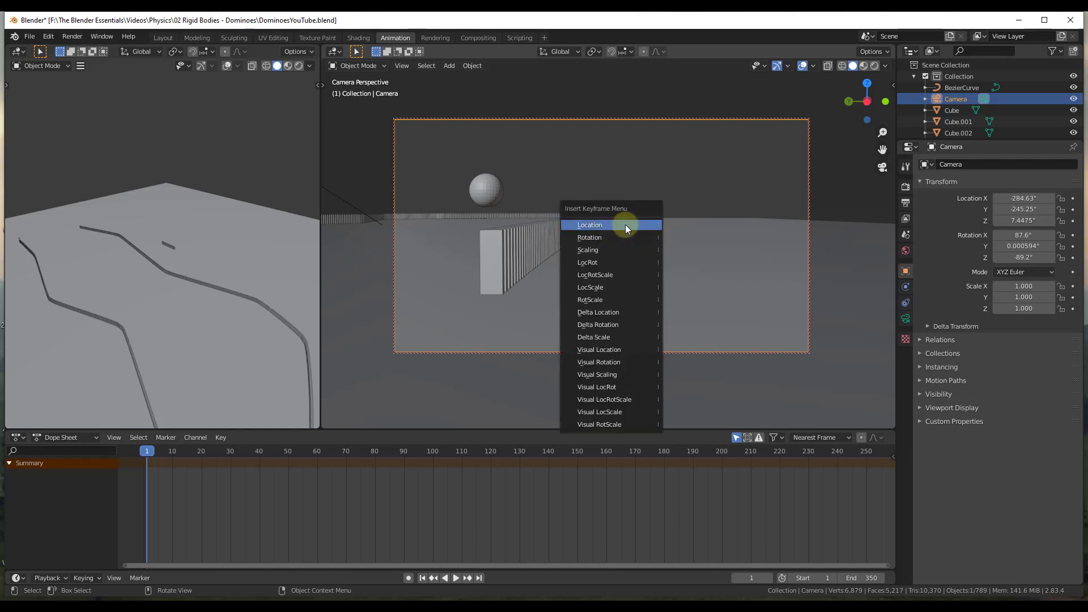
left_click(626, 225)
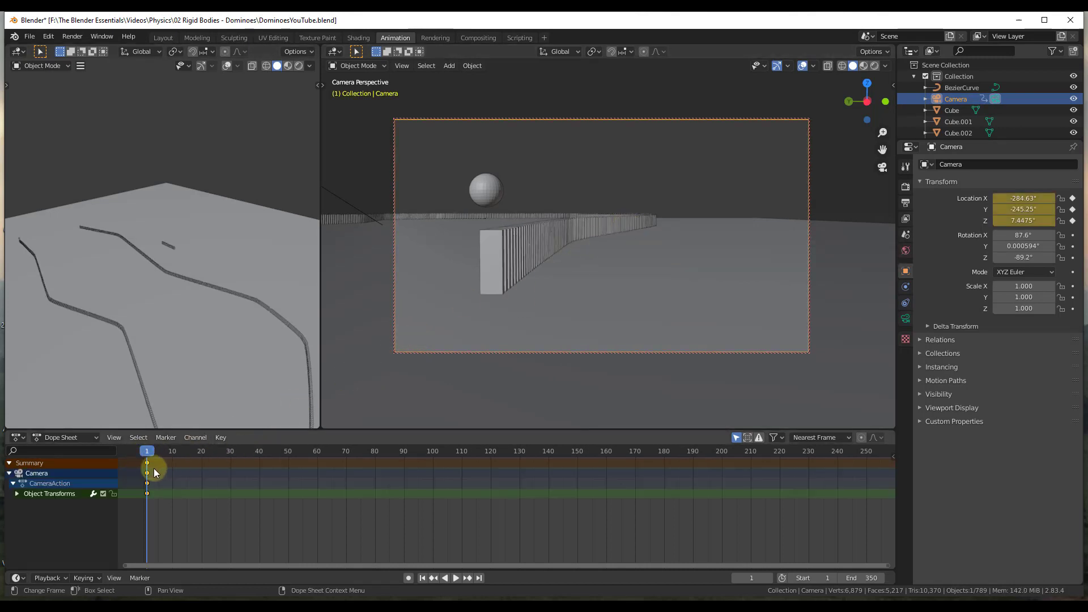
Advance playback to frame 70, move the camera forward along the domino row to about X -174", and insert an All Channels keyframe
left_click(456, 579)
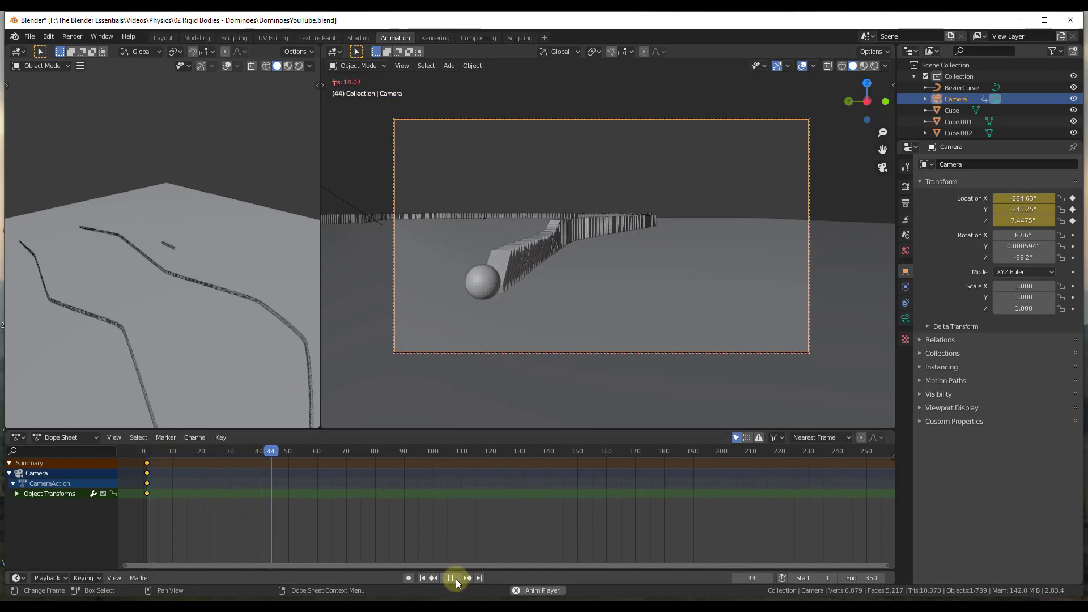
left_click(455, 579)
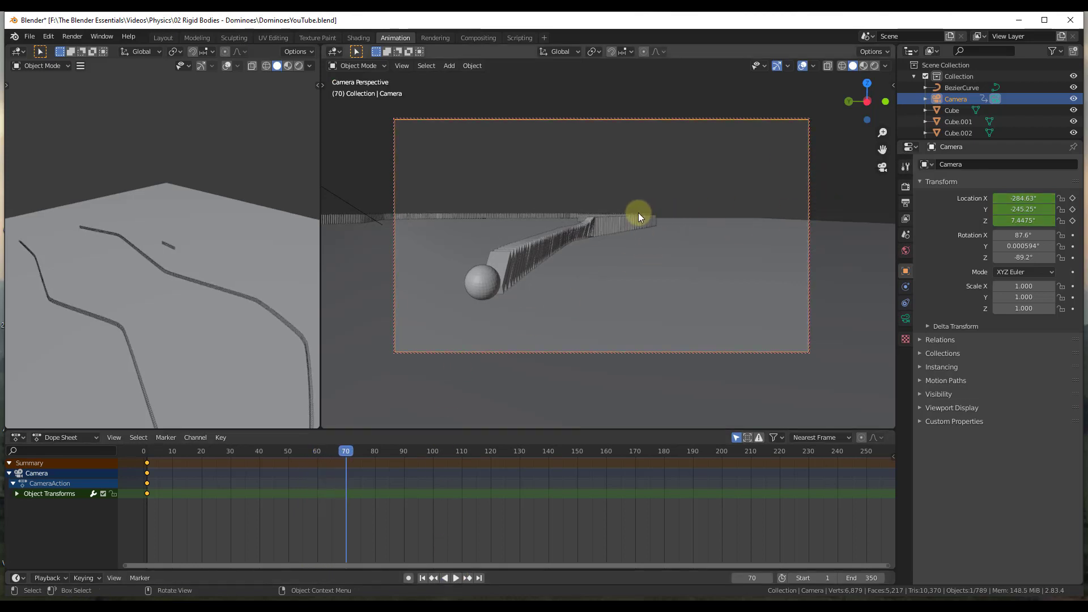
scroll(614, 236, "up", 10)
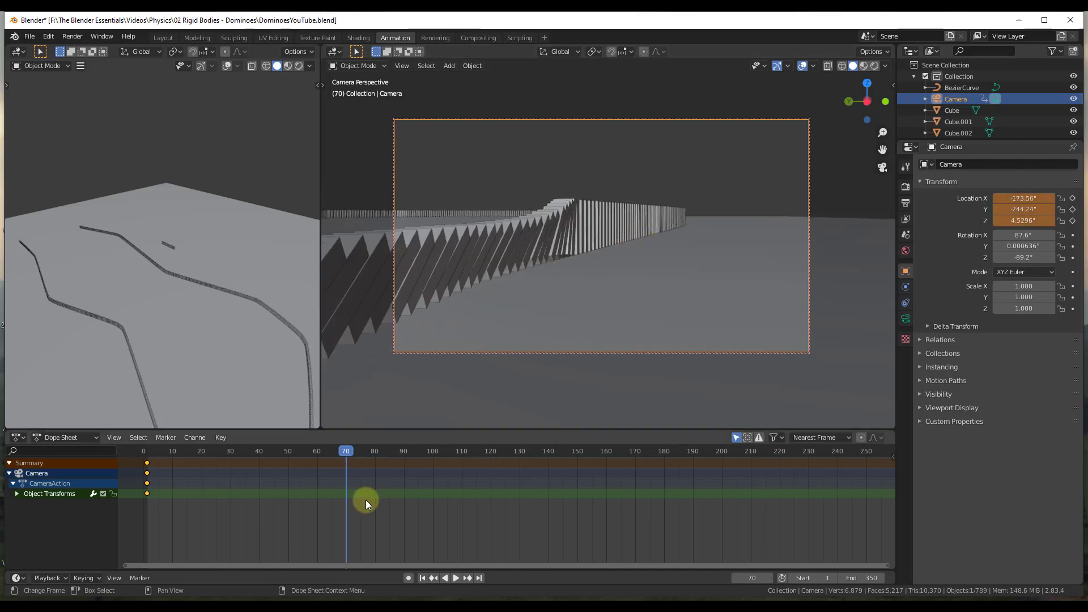
key("i")
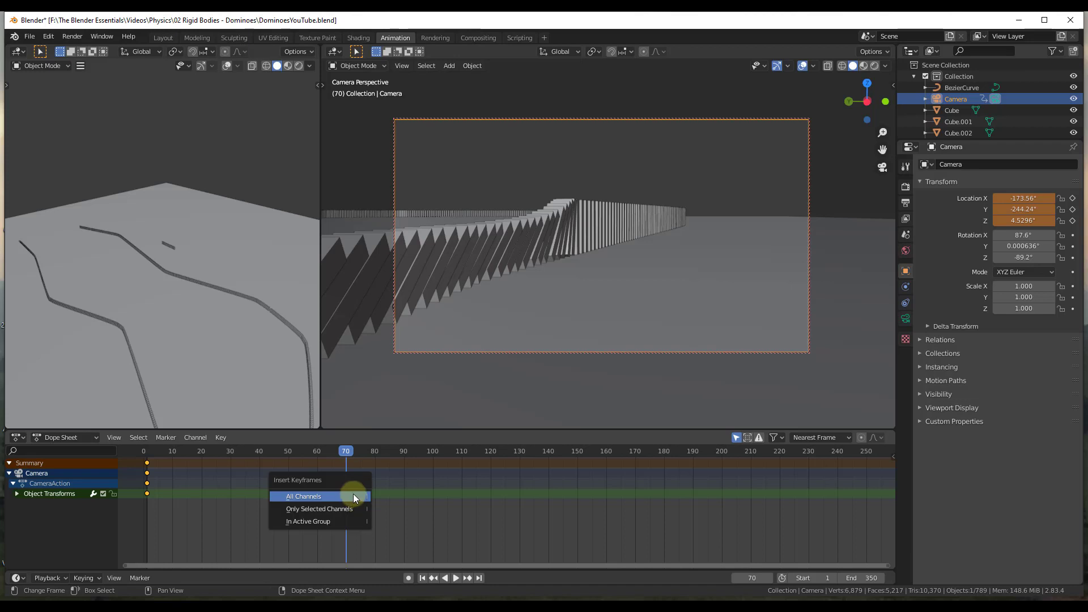
left_click(298, 497)
Return to the start of the timeline and play back the keyframed camera move, stopping past its last keyframe
left_click_drag(347, 450, 144, 474)
key("space")
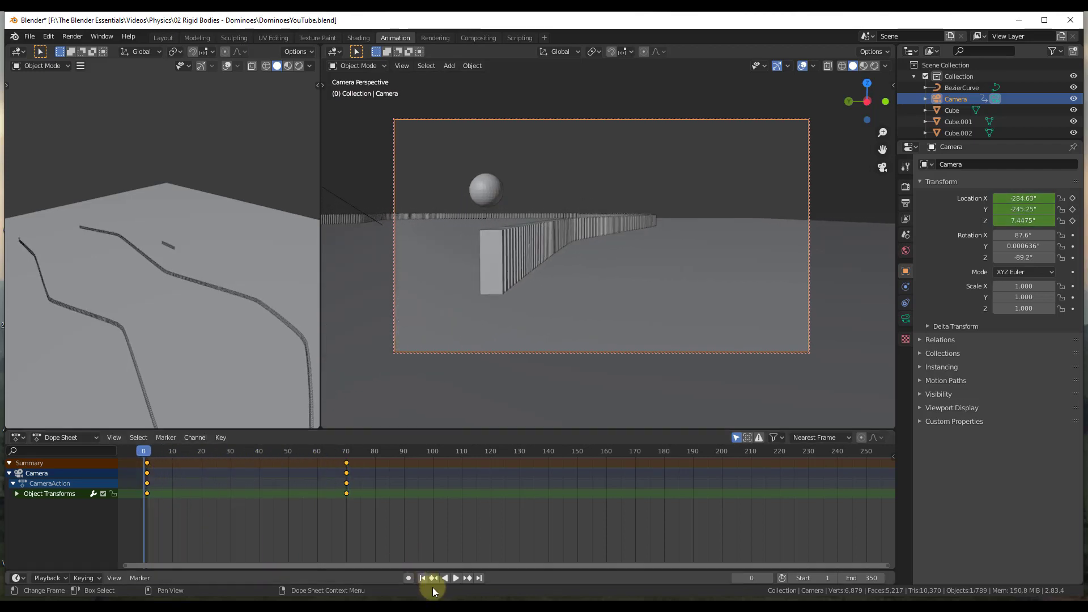
left_click(453, 578)
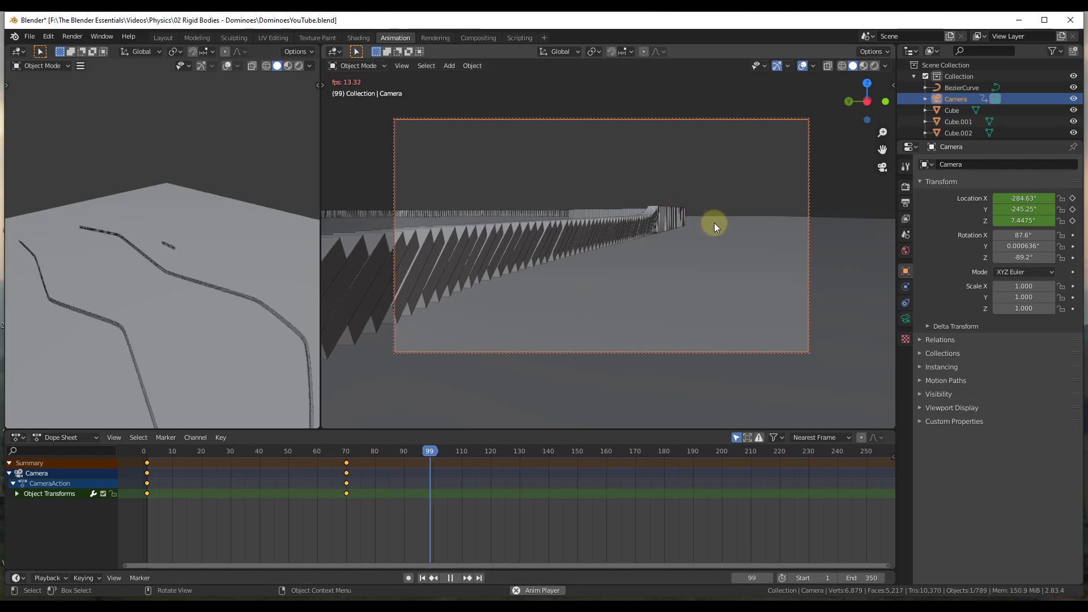
left_click(449, 578)
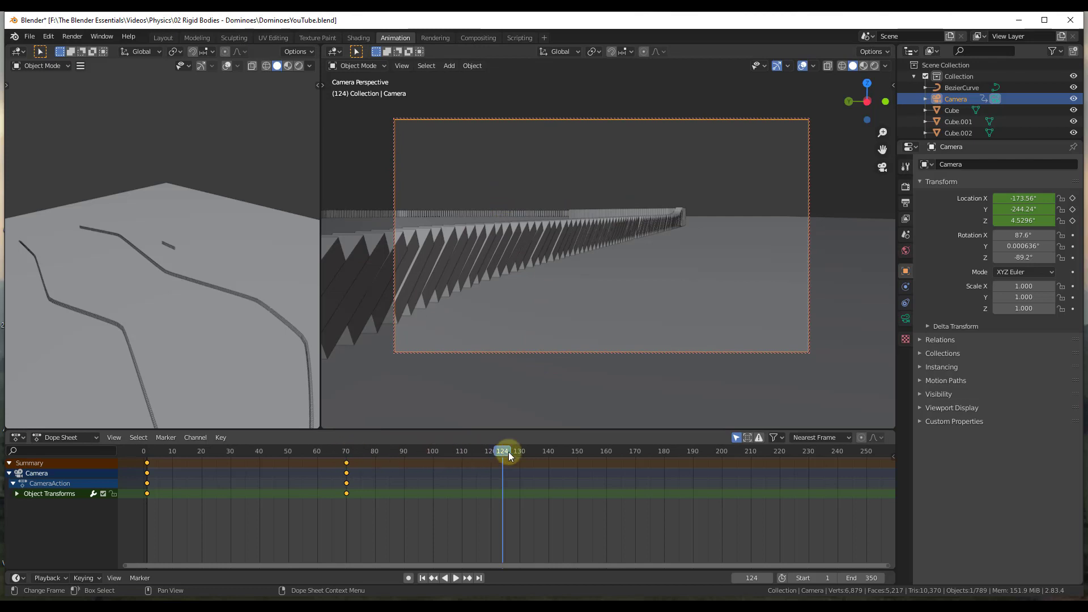
Set the animation's end frame to 100, move to frame 100 and save the file
left_click(861, 577)
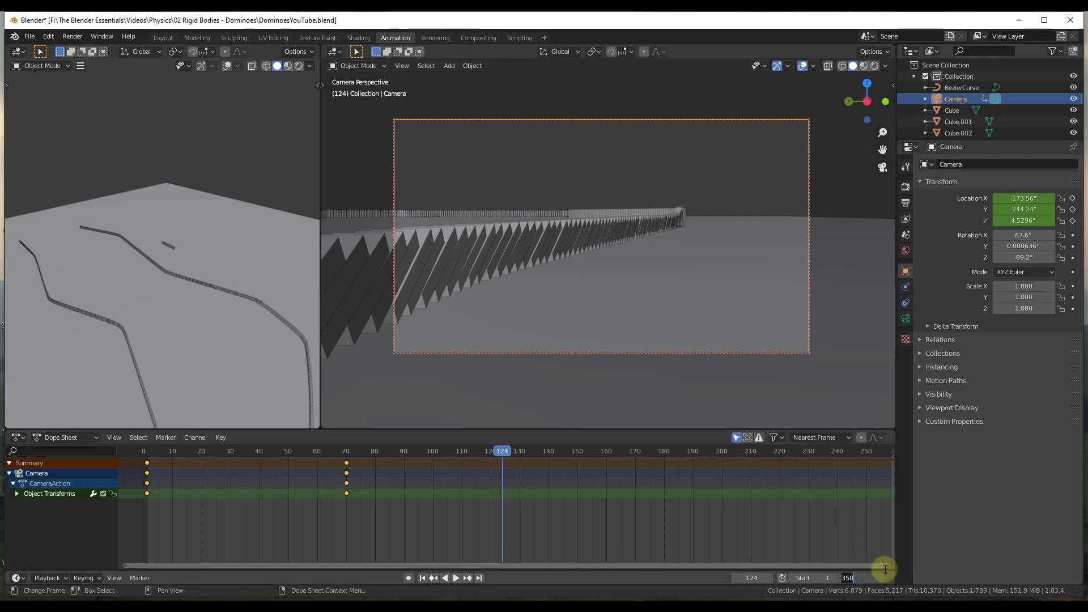
type("100")
key("Return")
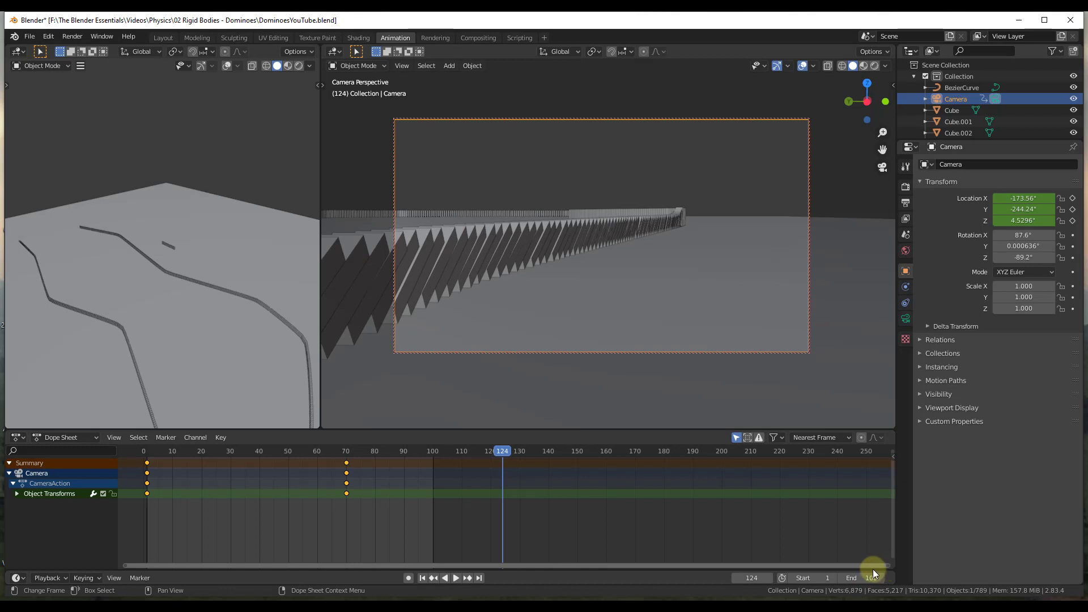
left_click_drag(505, 456, 433, 460)
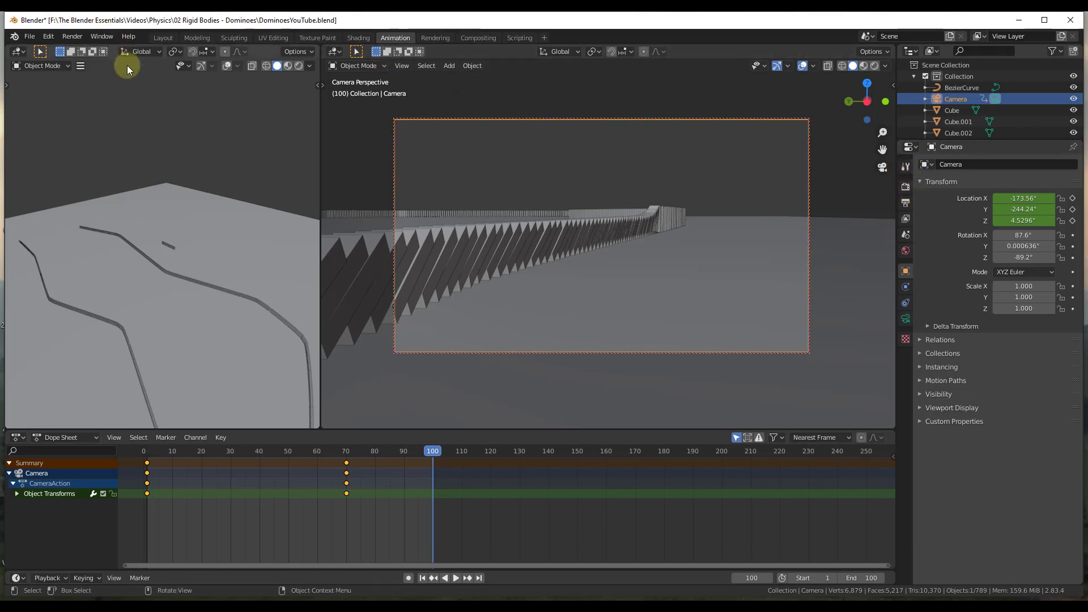
left_click(31, 38)
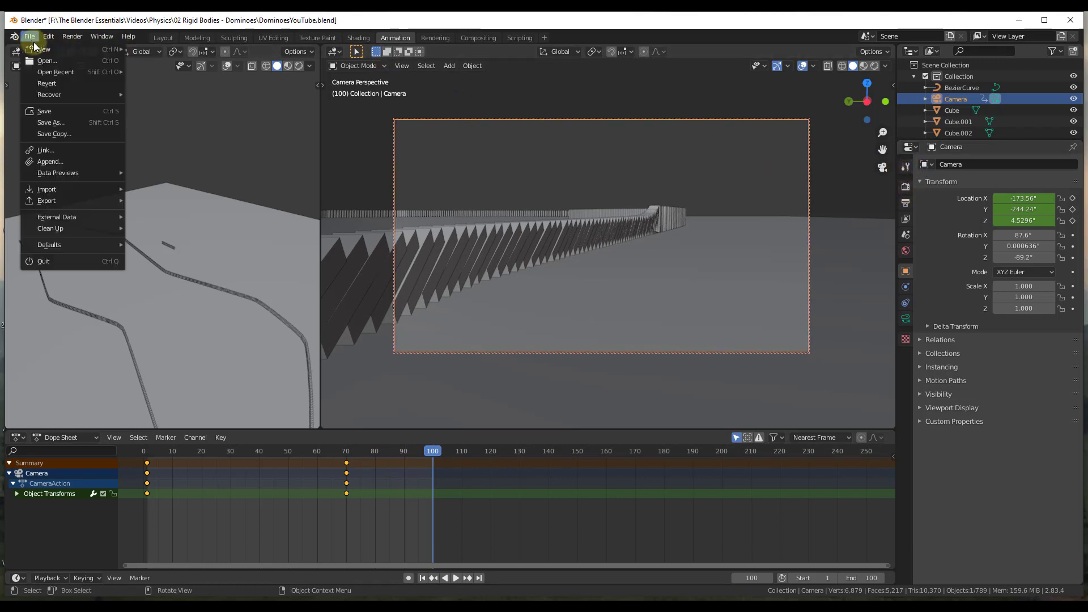
left_click(56, 111)
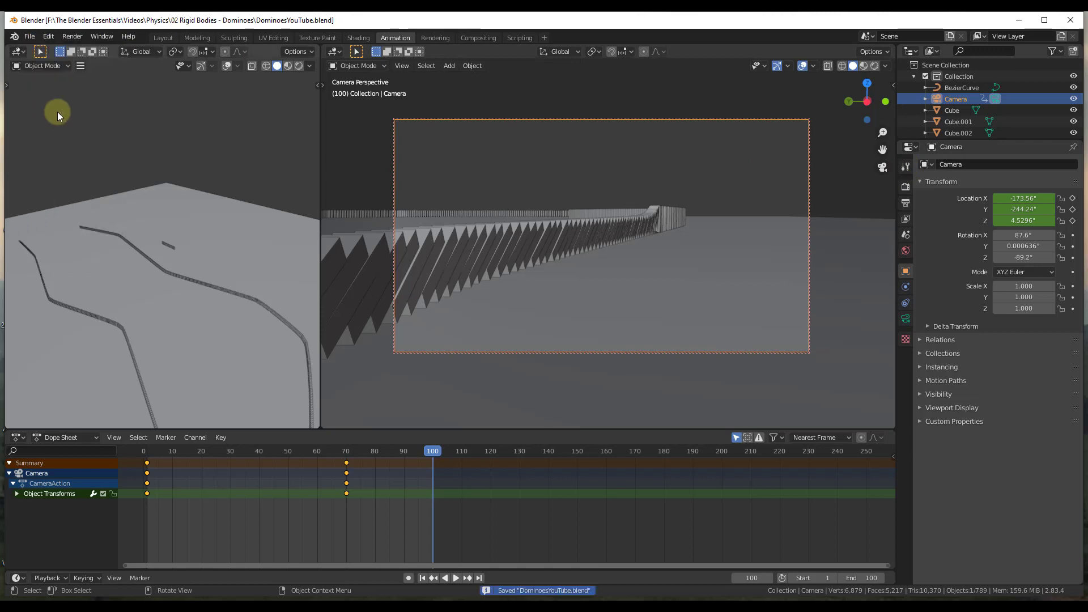
Set the render output format to FFmpeg video and the output folder to the Rigid Bodies - Dominoes project folder
left_click(905, 203)
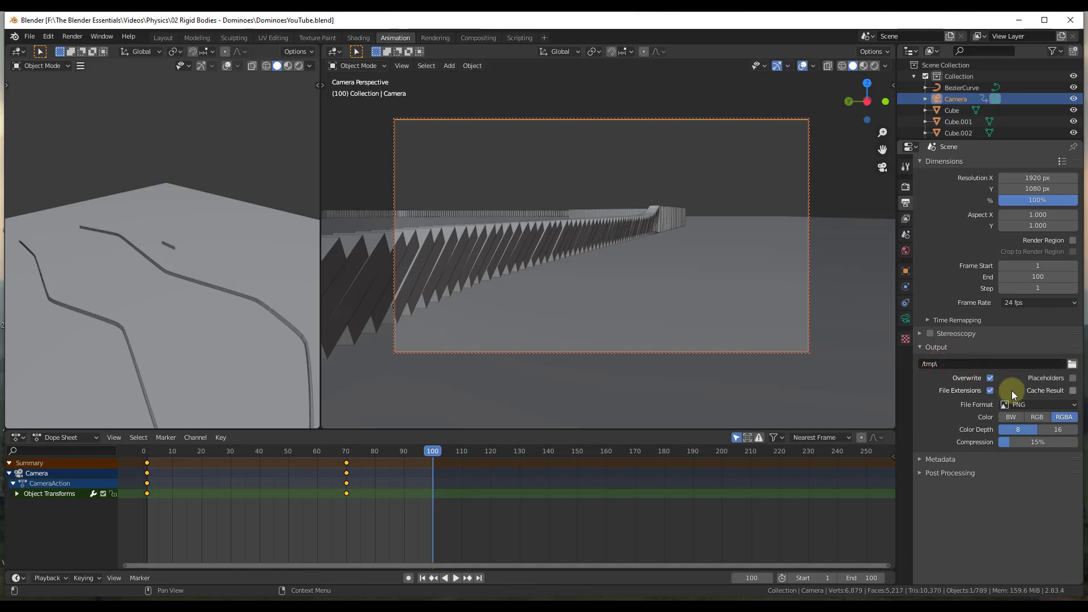
left_click(1025, 404)
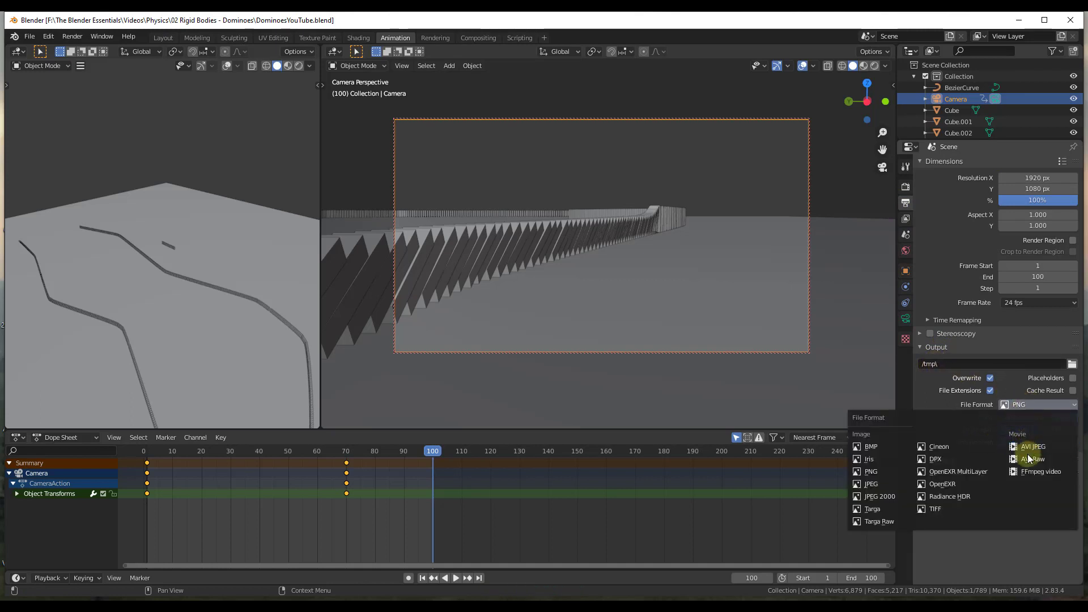
left_click(1037, 472)
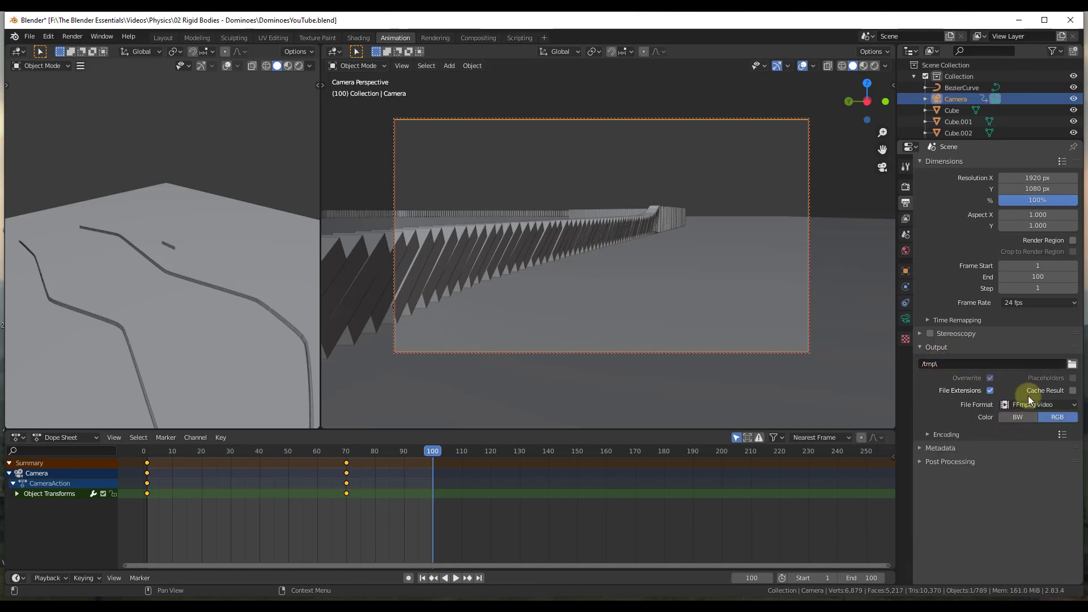
left_click(1071, 365)
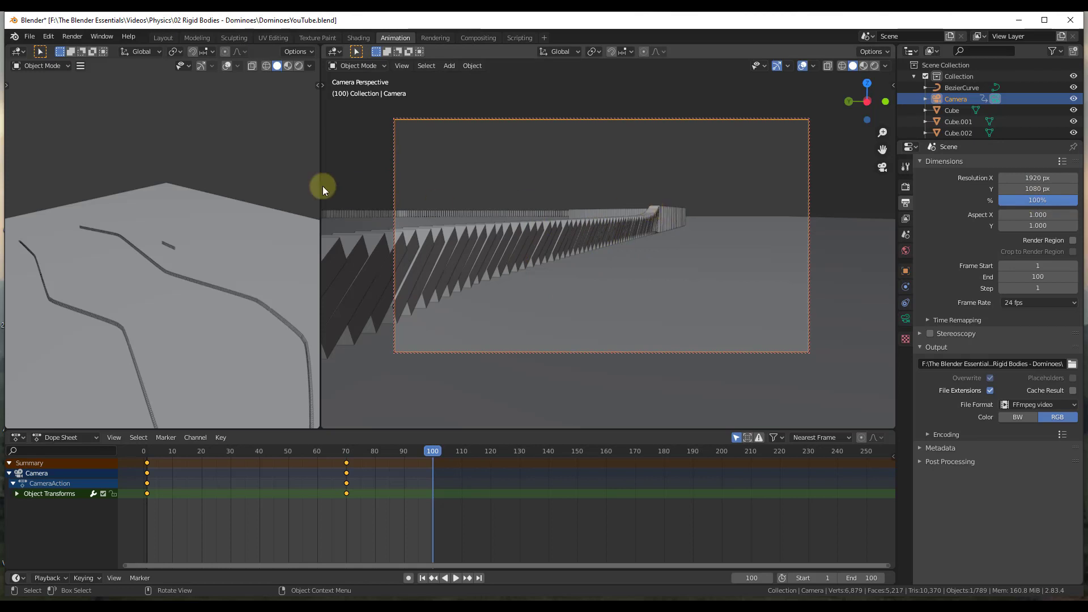
Try to render the animation after returning to frame 0, and close the render window
left_click_drag(426, 449, 144, 453)
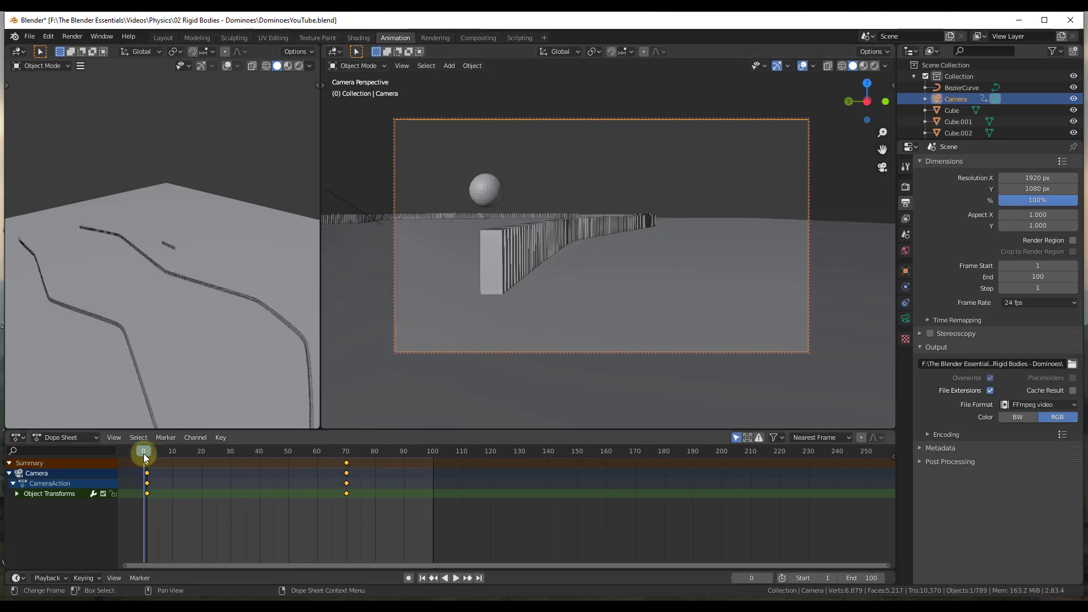
left_click(69, 36)
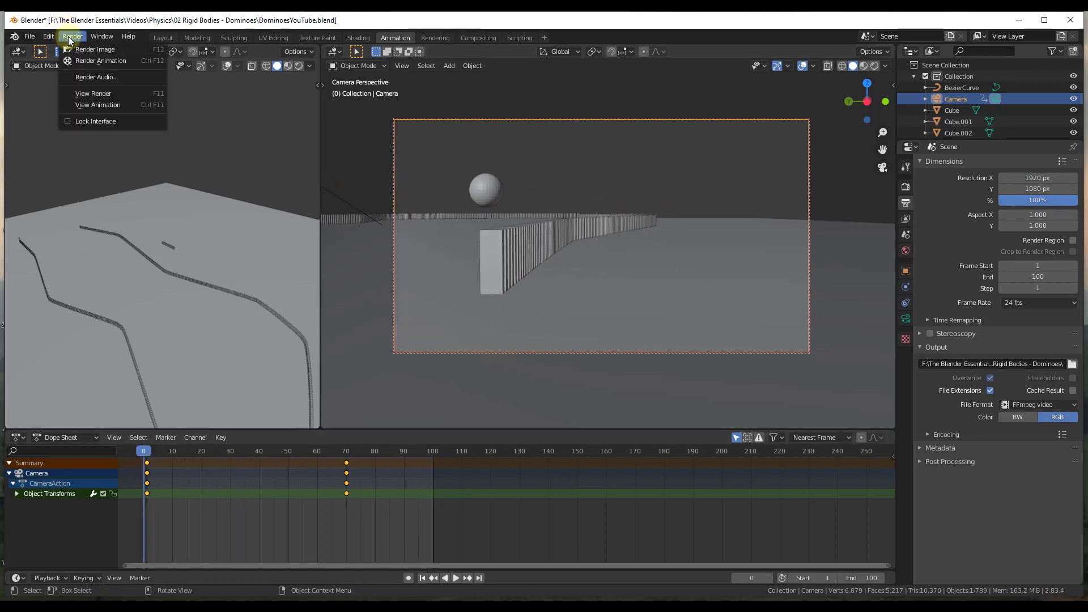
left_click(90, 59)
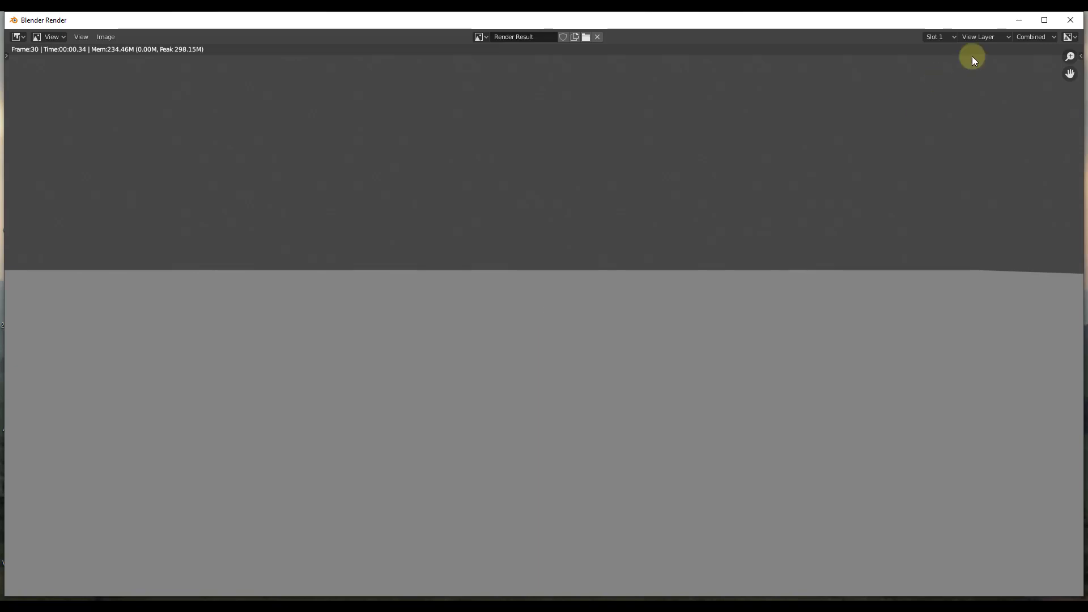
left_click(1069, 20)
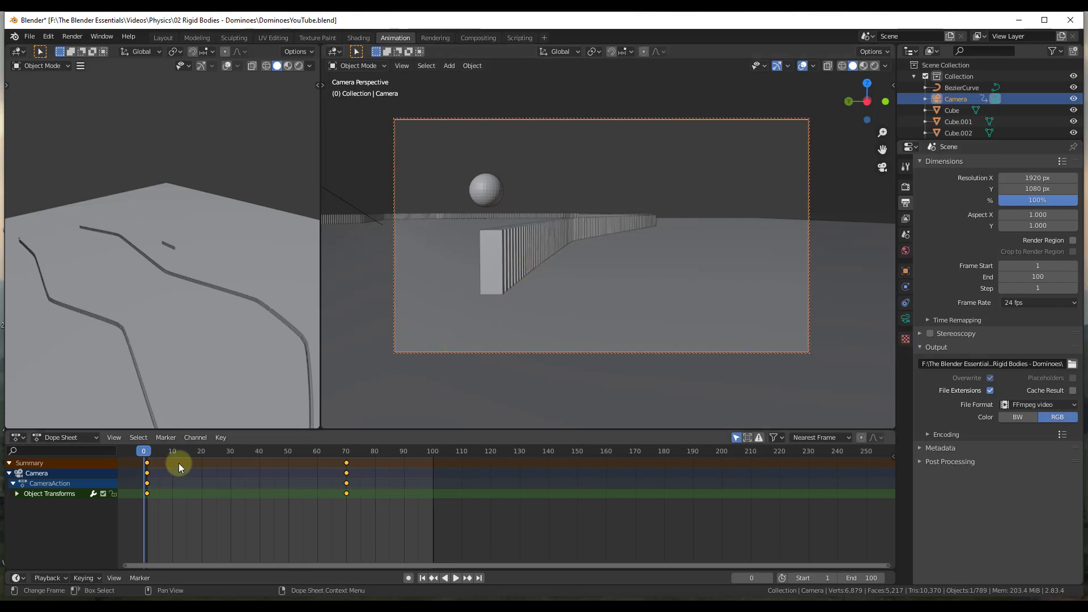
Play the first frames of the simulation through the camera, then stop and return to frame 0
key("space")
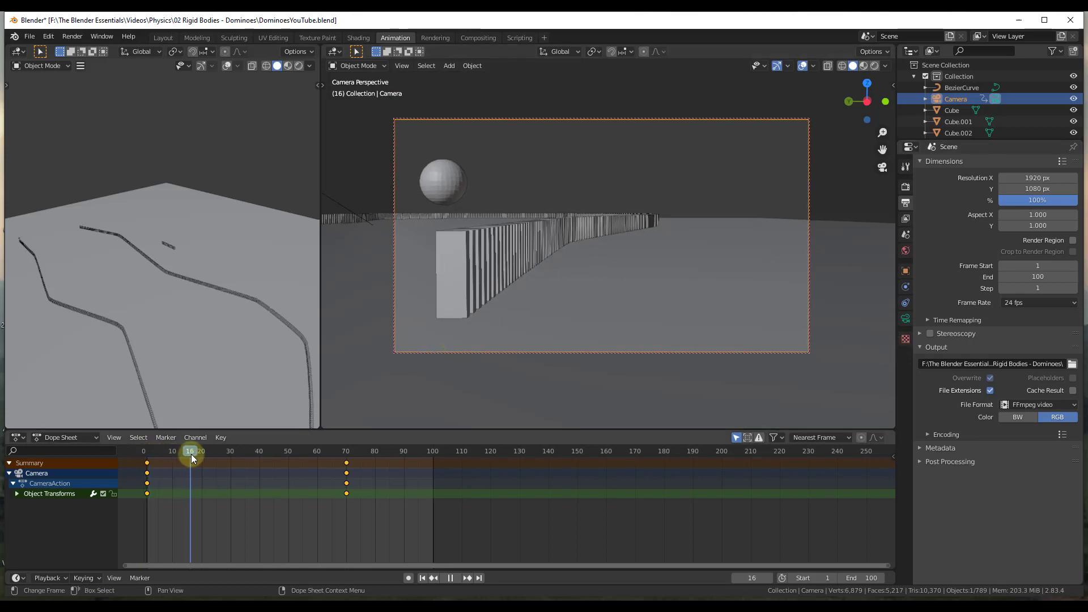
left_click_drag(202, 454, 146, 460)
key("space")
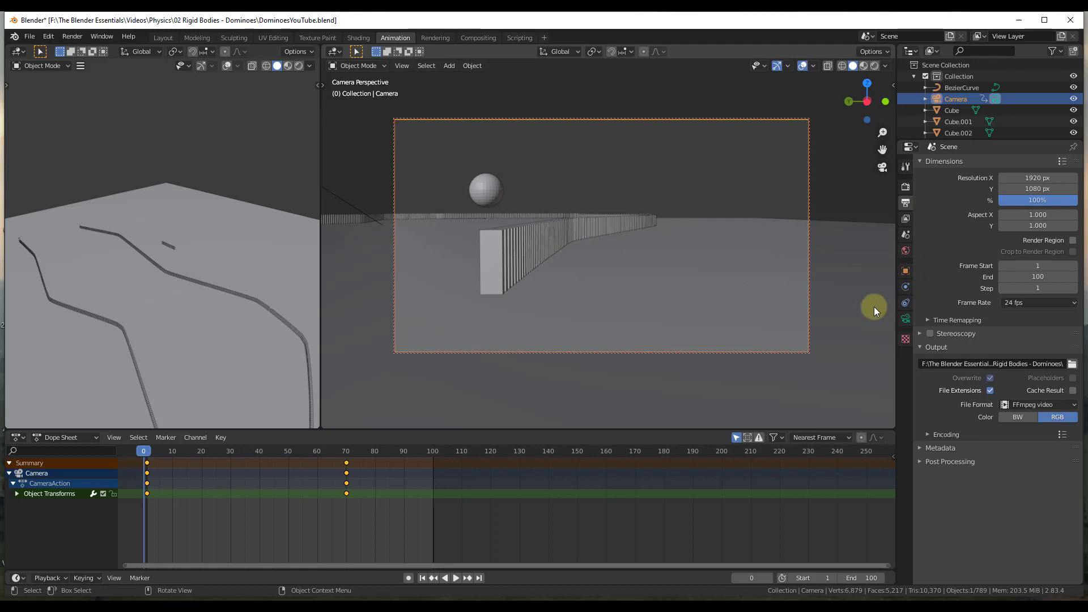
Set the Rigid Body World cache's simulation end to frame 100 and bake the simulation
left_click(905, 235)
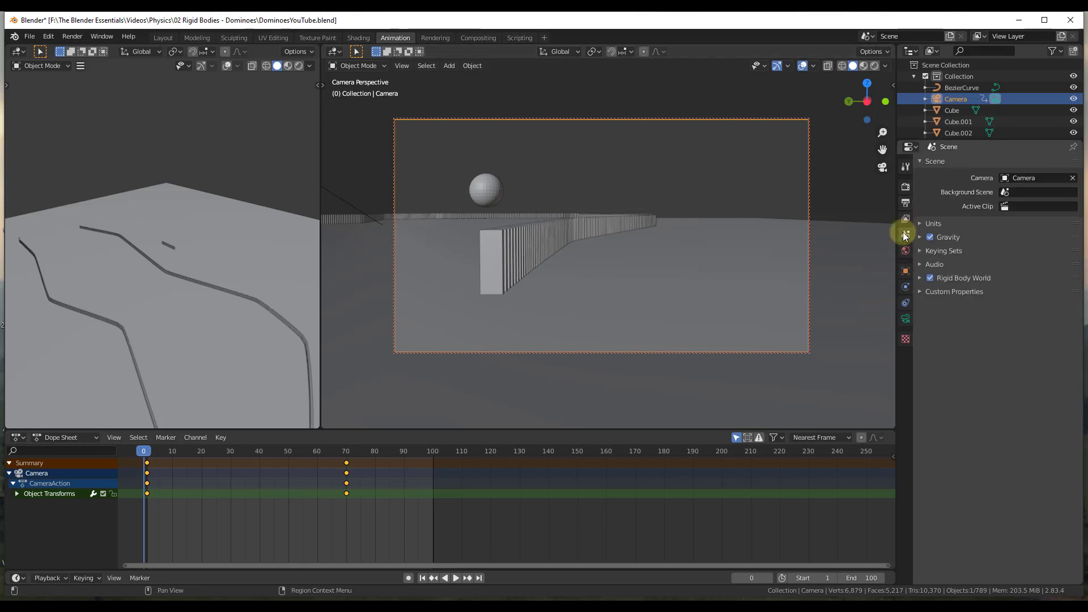
left_click(945, 279)
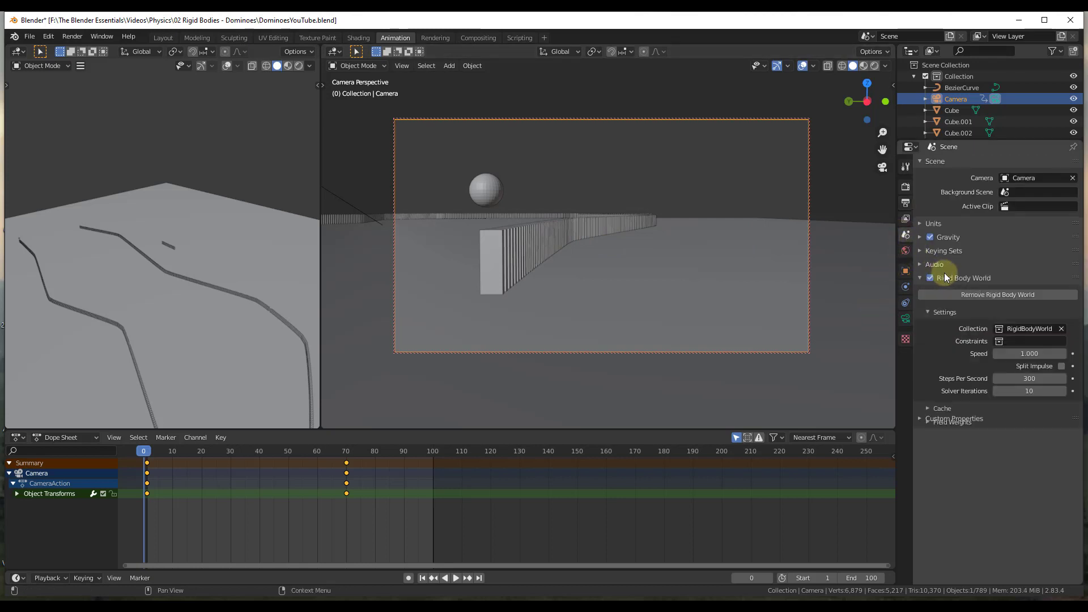
left_click(940, 409)
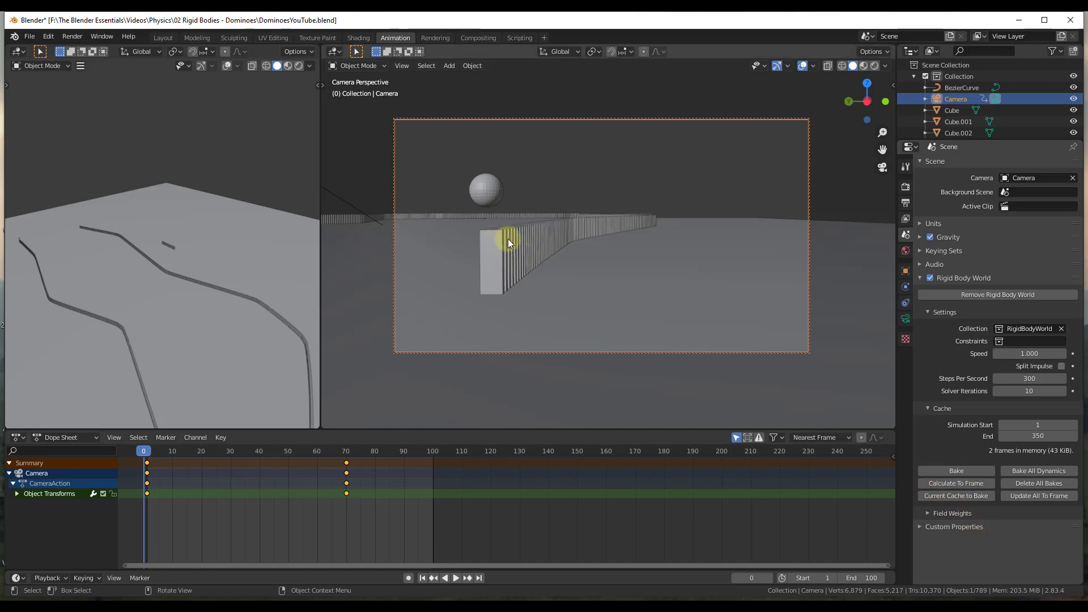
left_click(1031, 437)
type("350")
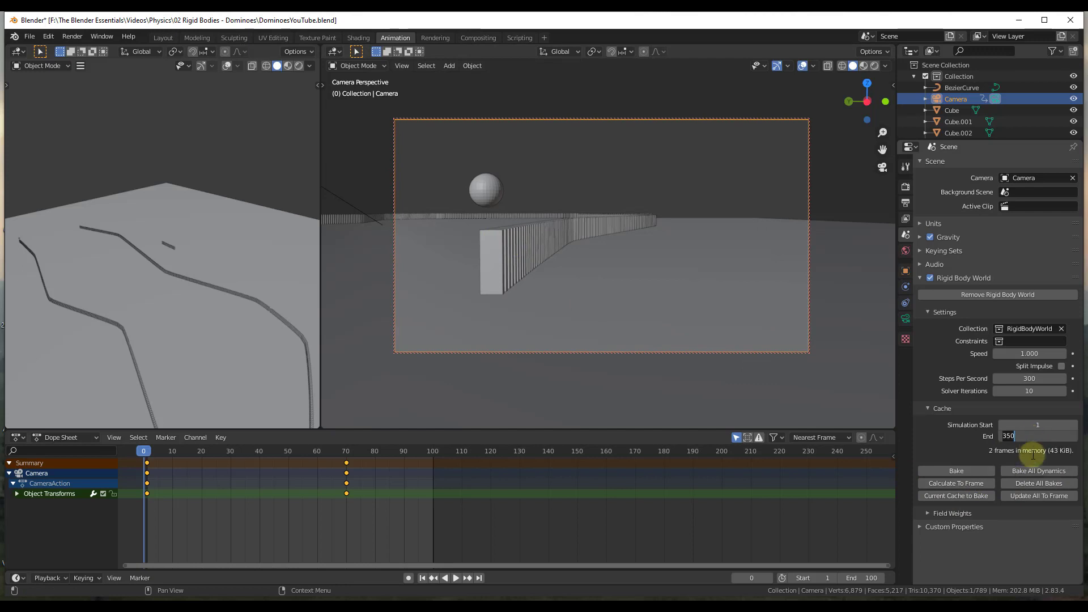
key("BackSpace")
key("BackSpace")
key("BackSpace")
type("100")
key("Return")
left_click(969, 470)
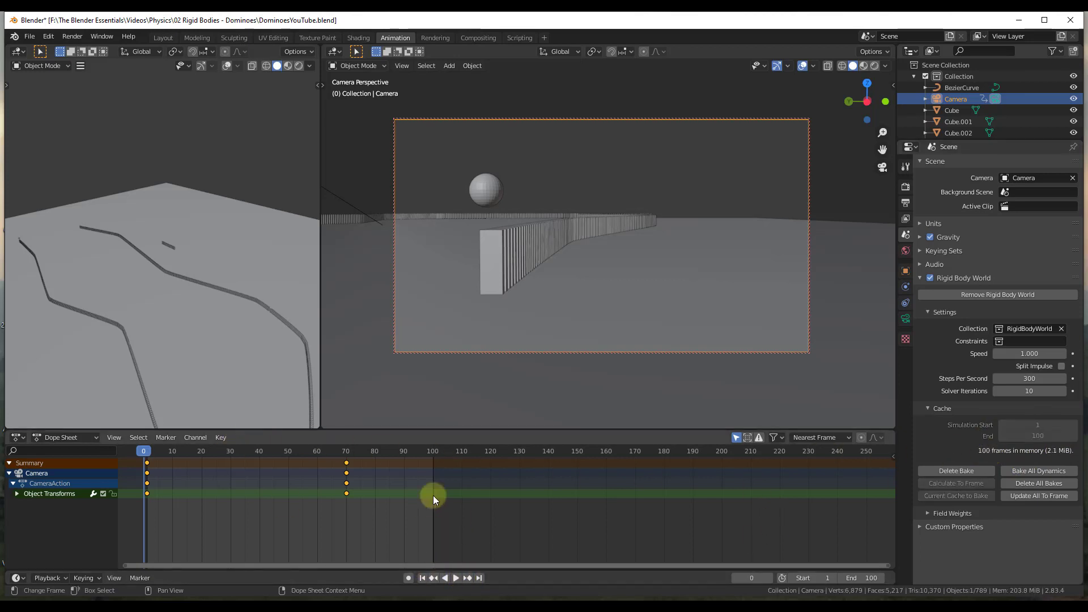
Preview the baked simulation in playback and render the animation
left_click(456, 578)
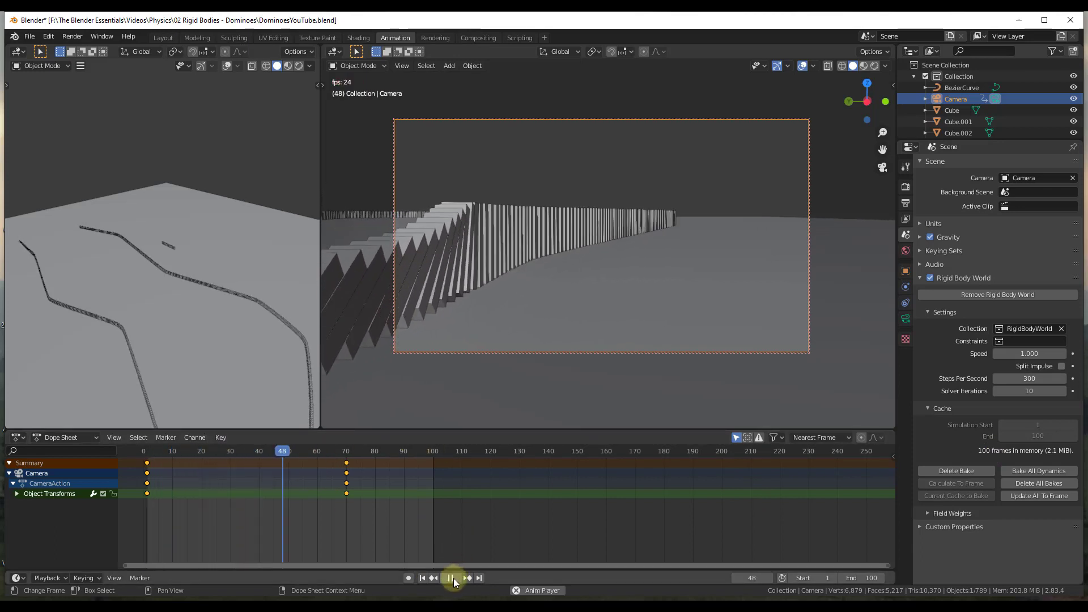
left_click(453, 578)
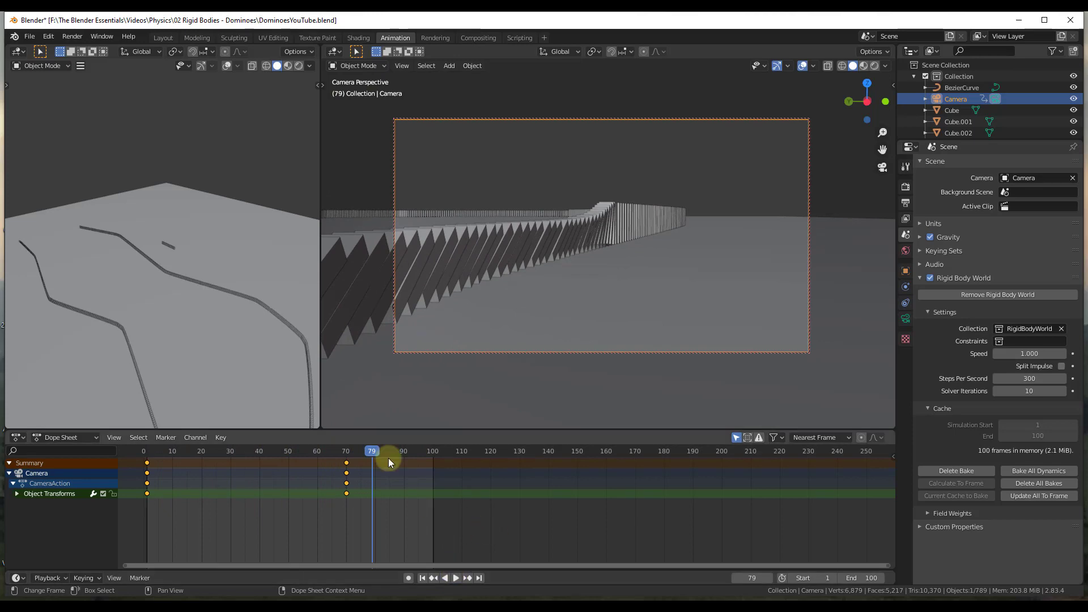
left_click(71, 36)
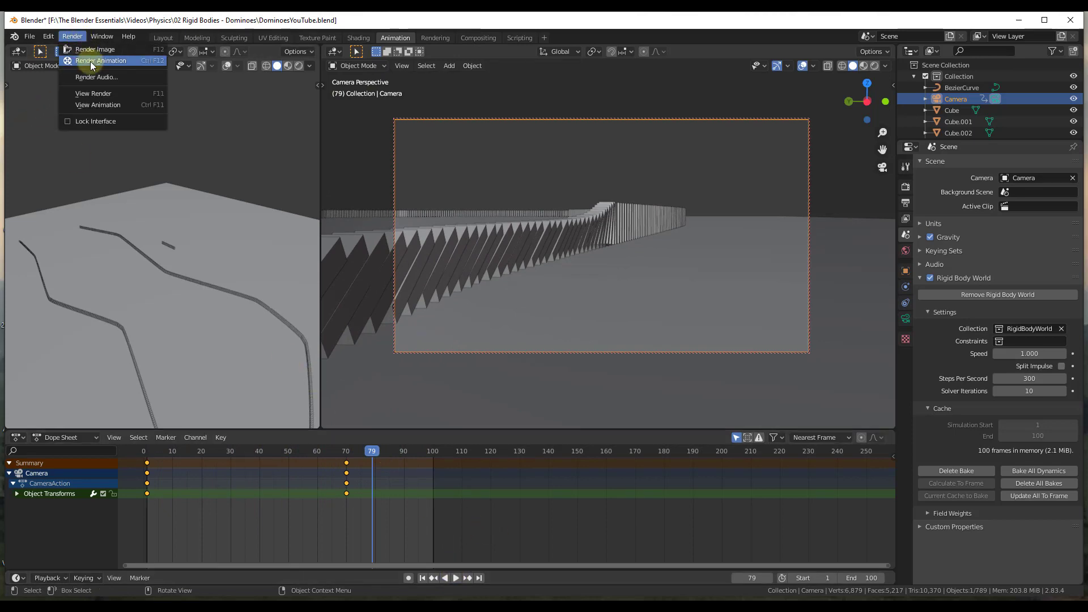
left_click(90, 61)
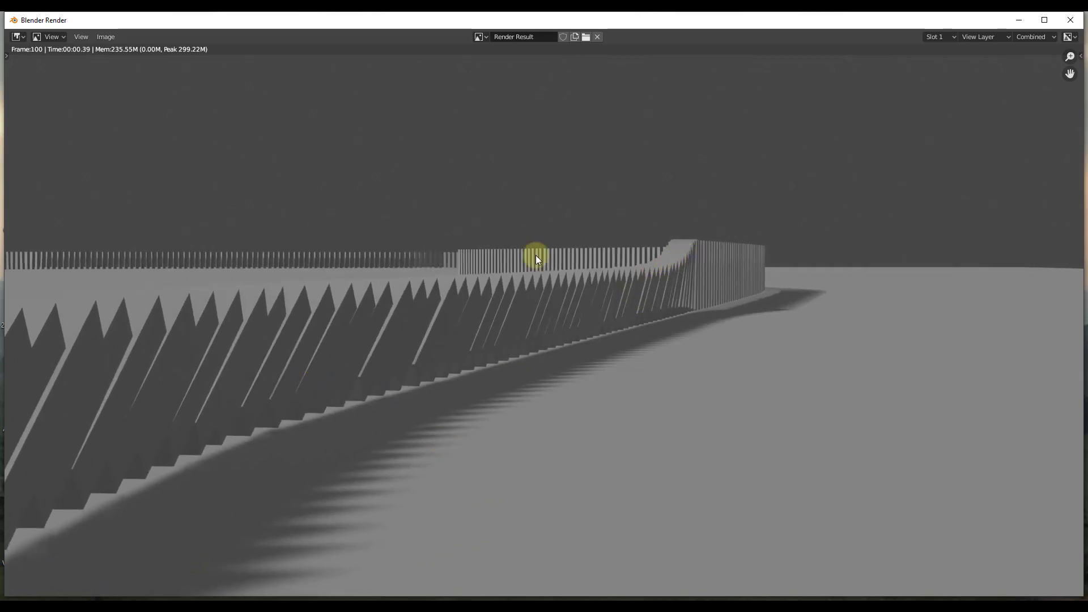
Open the rendered video 0001-0100 from the project folder, watch it, and close the player, folder and render windows
left_click(107, 38)
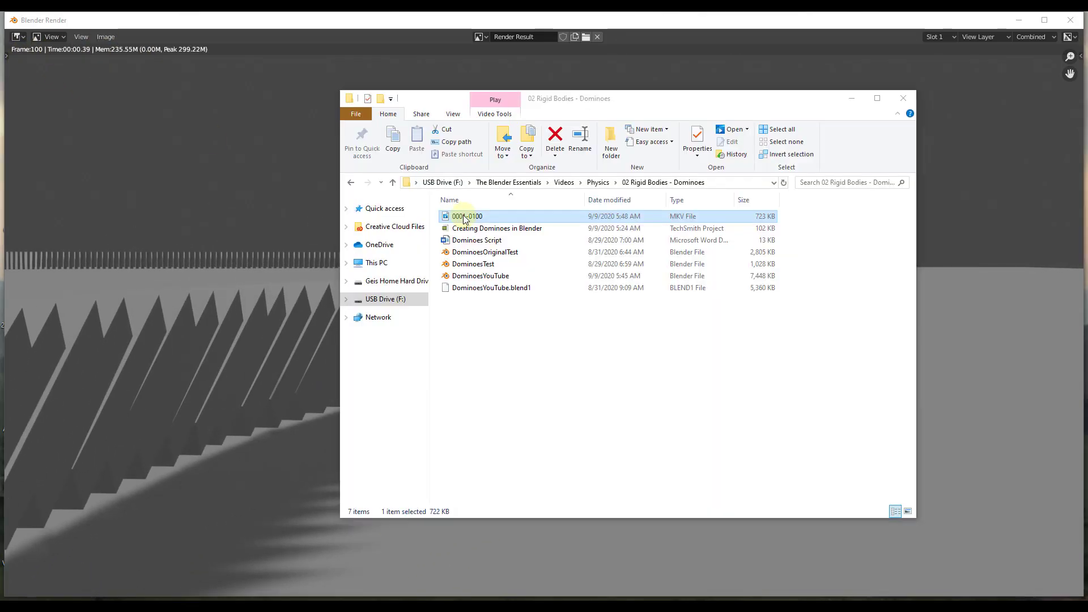
double_click(461, 214)
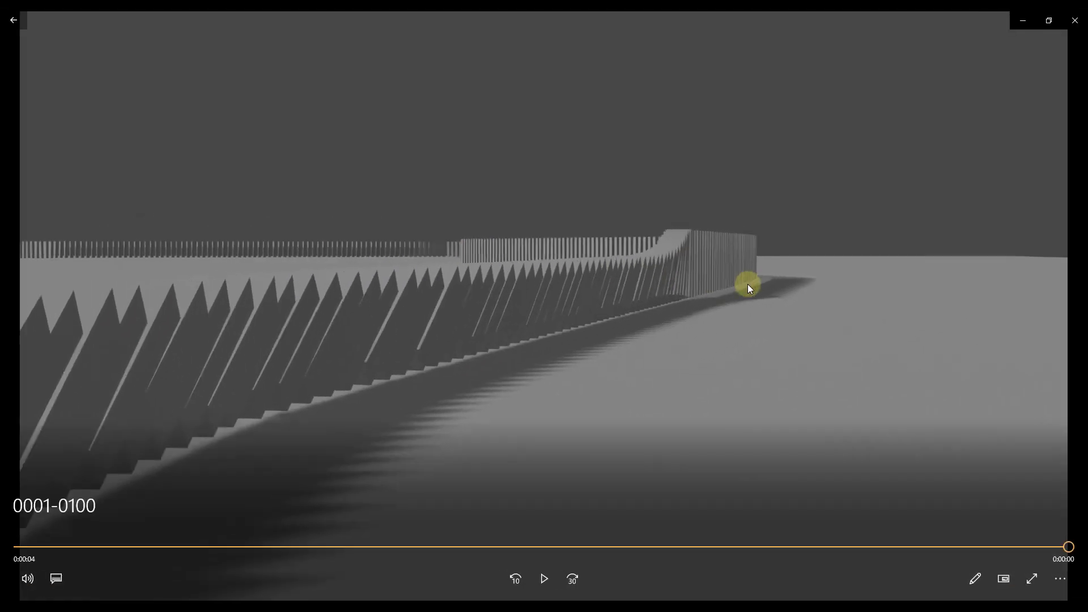
left_click(1077, 21)
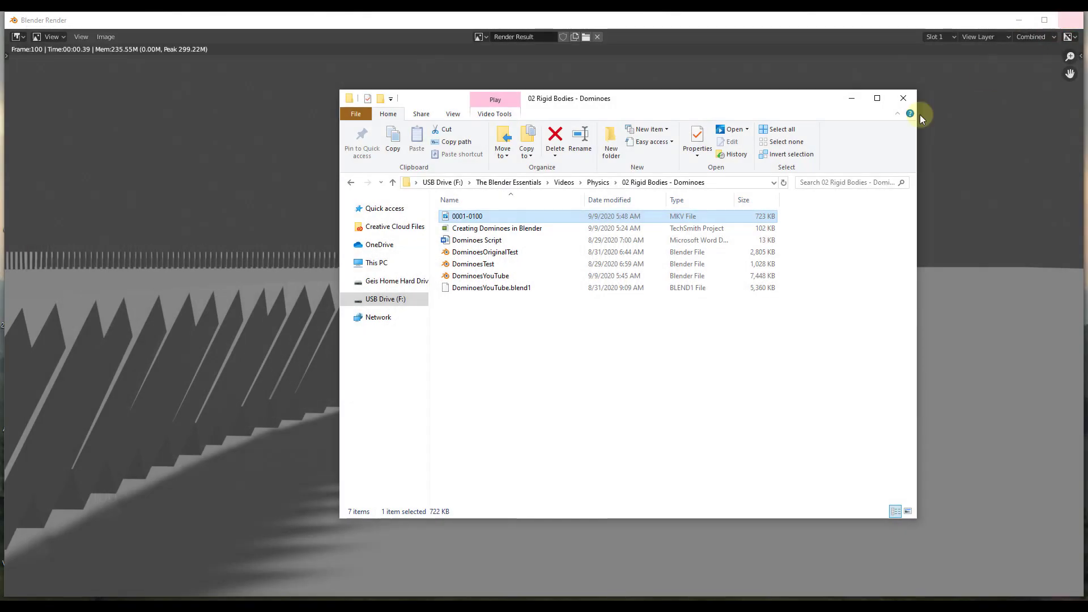
left_click(899, 99)
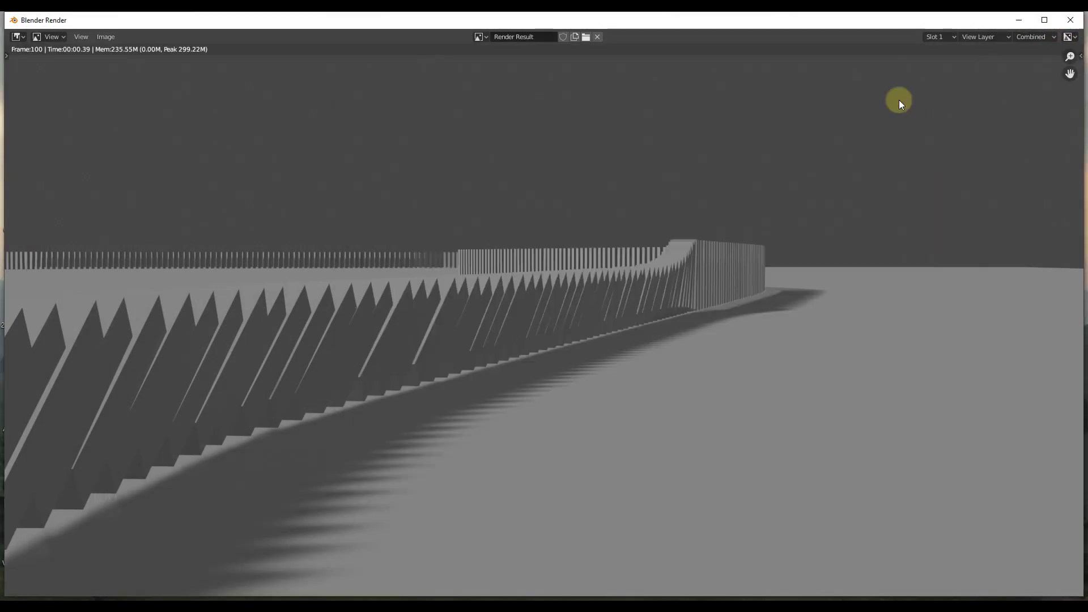
left_click(1070, 20)
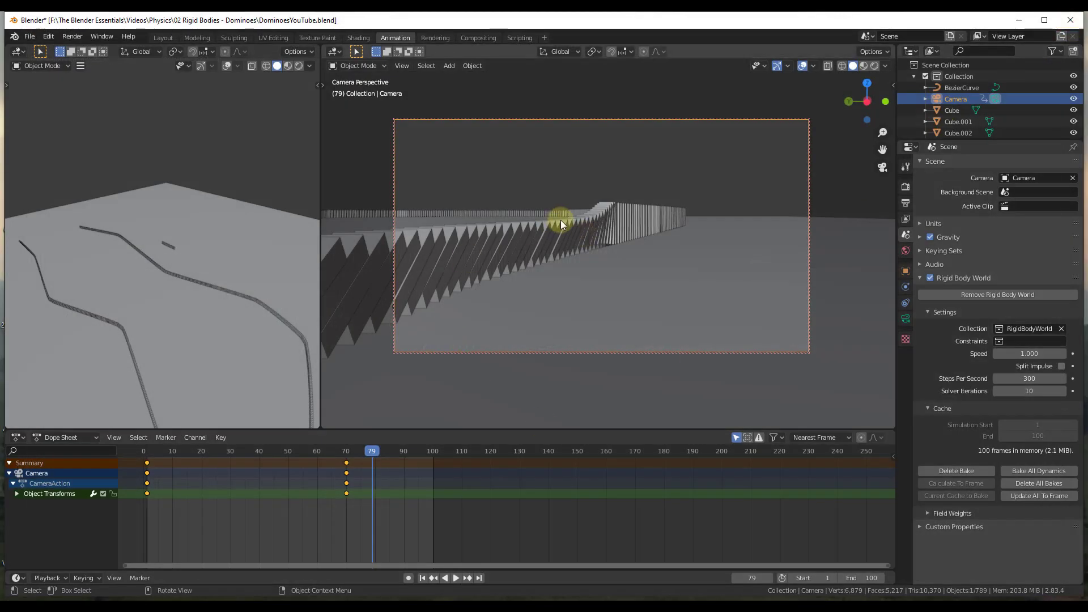